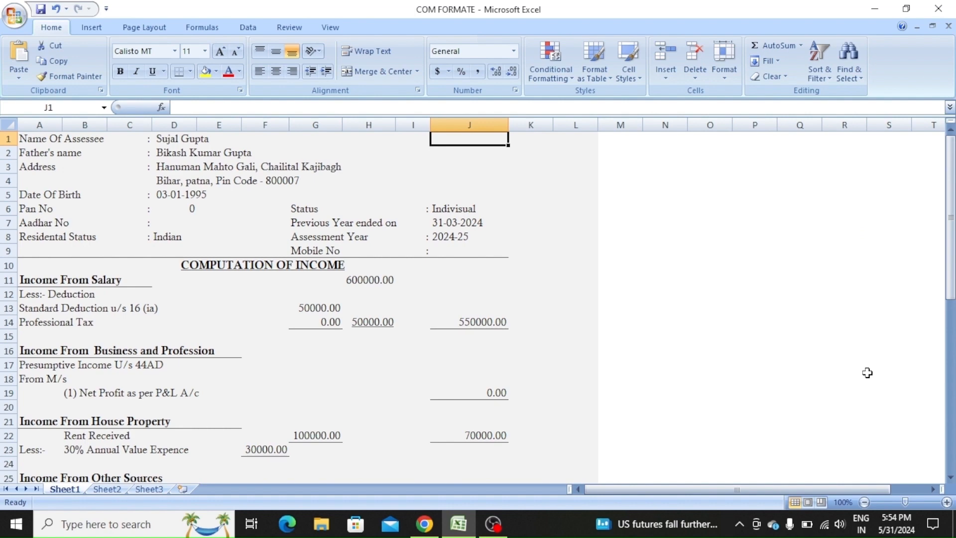
- Scan the tax computation's row labels, from Name Of Assessee down to row 39
key(Left)
key(Left)
key(Left)
key(Left)
key(Left)
key(Left)
key(Left)
key(Left)
key(Left)
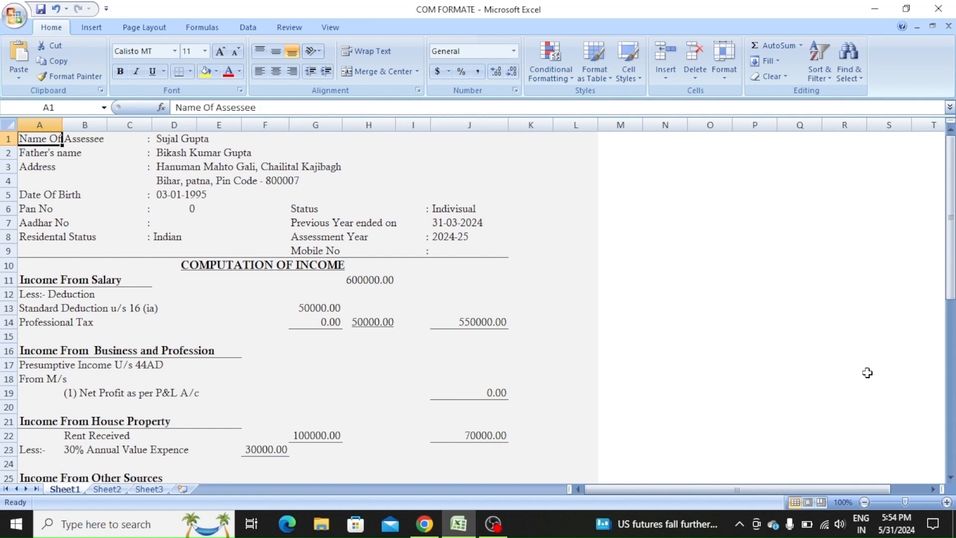
key(Down)
key(Down)
key(Down)
key(Down)
key(Down)
key(Down)
key(Down)
key(Down)
key(Down)
key(Down)
key(Down)
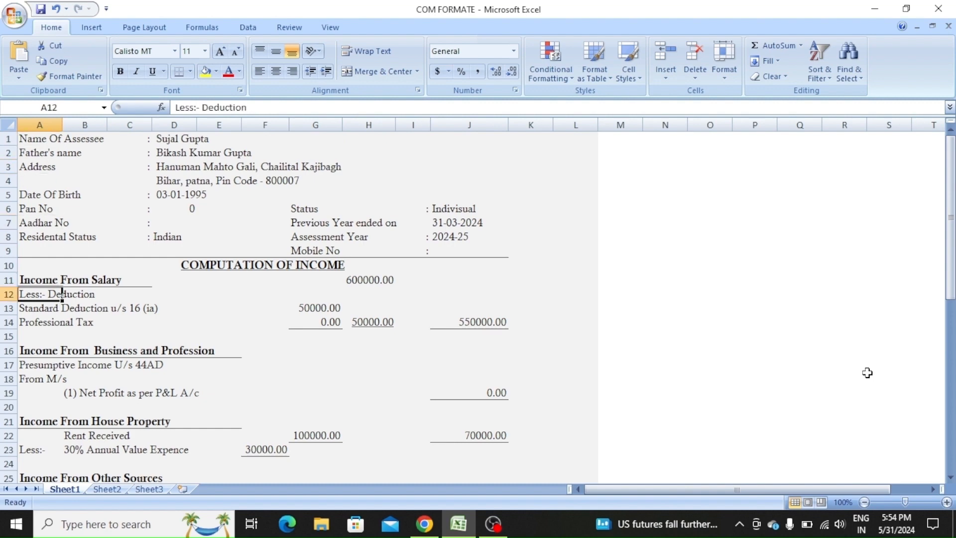
key(Down)
key(Down)
key(Down)
key(Down)
key(Down)
key(Down)
key(Down)
key(Down)
key(Down)
key(Down)
key(Down)
key(Down)
key(Down)
key(Down)
key(Down)
key(Down)
key(Down)
key(Down)
key(Down)
key(Down)
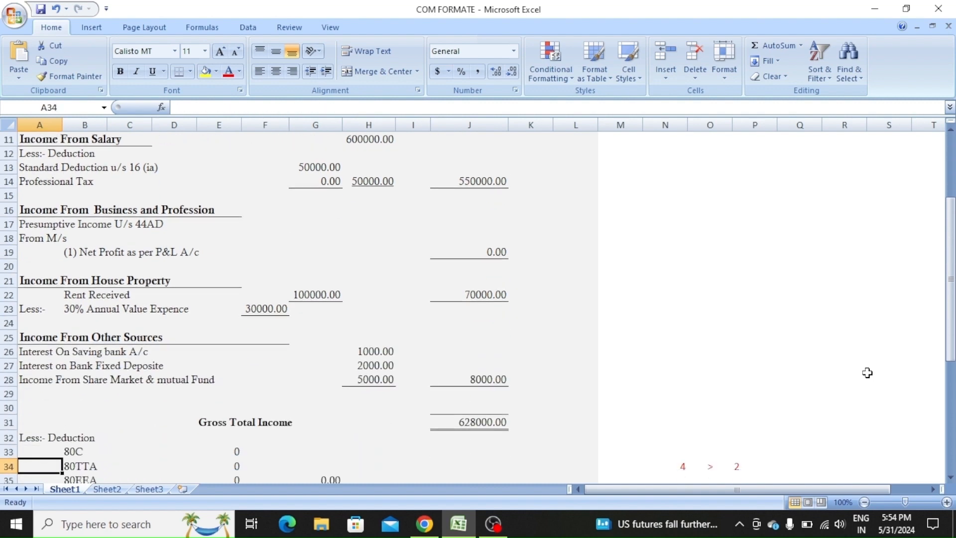
key(Up)
key(Up)
key(Up)
key(Up)
key(Up)
key(Up)
key(Up)
key(Up)
key(Up)
key(Up)
key(Up)
key(Up)
key(Up)
key(Up)
key(Up)
key(Up)
key(Up)
key(Up)
key(Up)
key(Up)
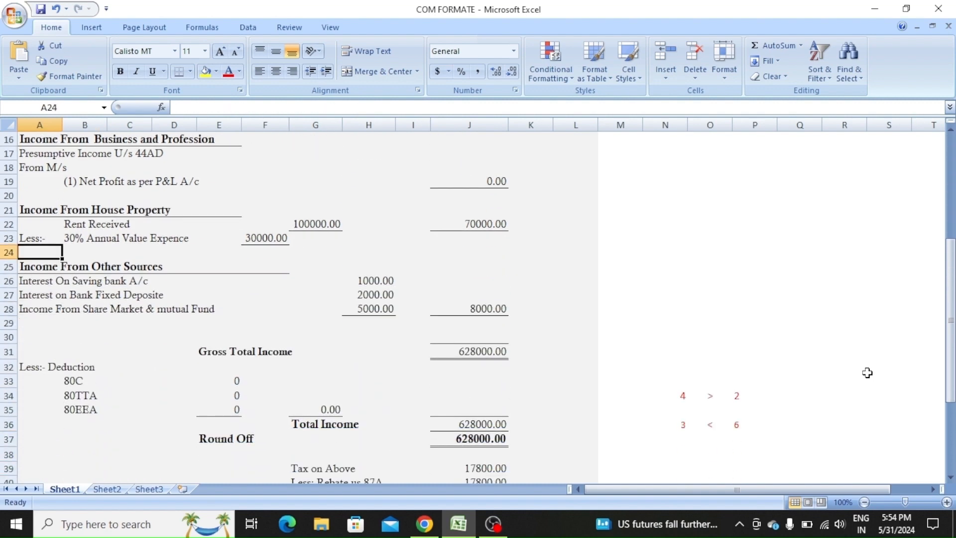
key(Down)
key(Down)
key(Down)
key(Down)
key(Down)
key(Down)
key(Down)
key(Down)
key(Down)
key(Down)
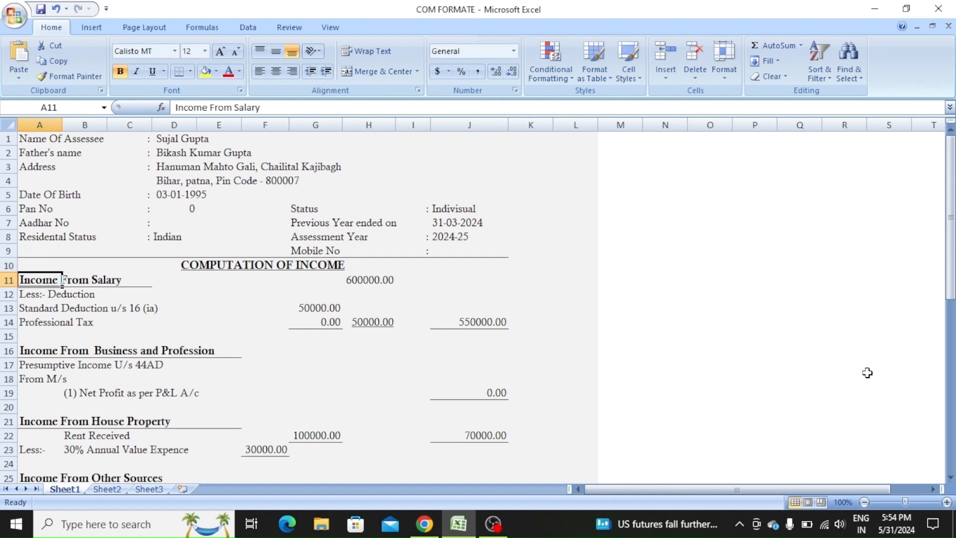
key(Down)
key(Down)
key(Down)
key(Down)
key(Down)
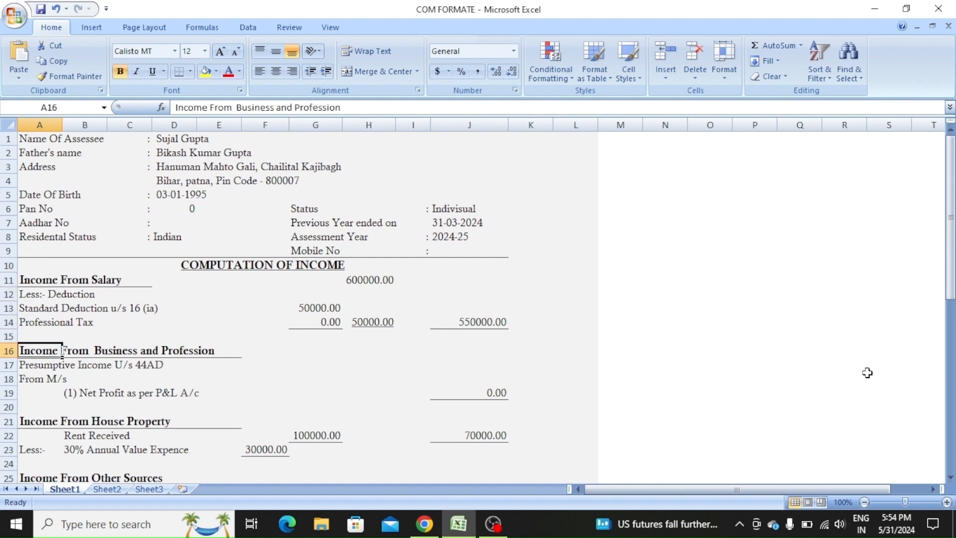
key(Down)
key(Down)
key(Down)
key(Down)
key(Down)
key(Down)
key(Down)
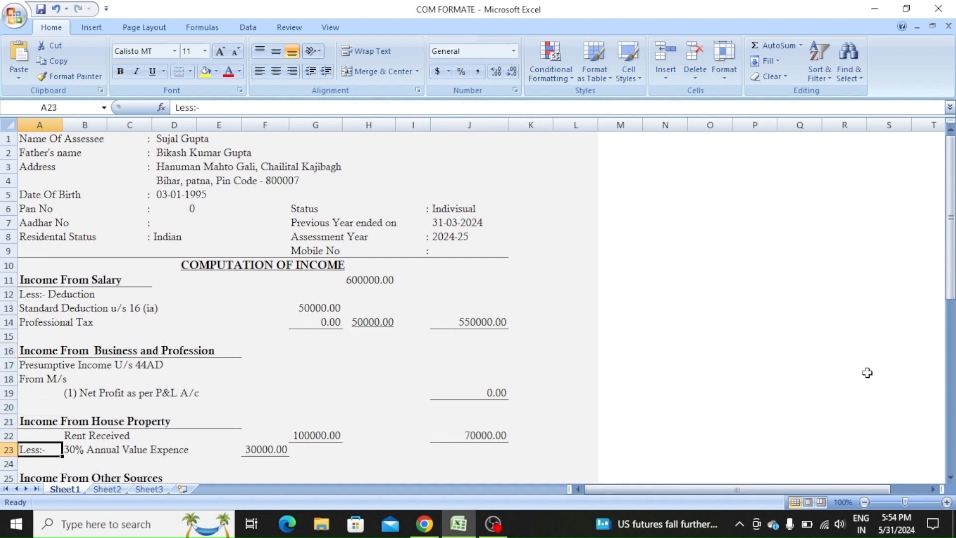
key(Down)
key(Down)
key(Down)
key(Down)
key(Down)
key(Down)
key(Up)
key(Up)
key(Up)
key(Up)
key(Up)
key(Up)
key(Up)
key(Up)
key(Up)
key(Up)
key(Up)
key(Up)
key(Up)
key(Up)
key(Up)
key(Up)
key(Up)
key(Up)
key(Up)
key(Up)
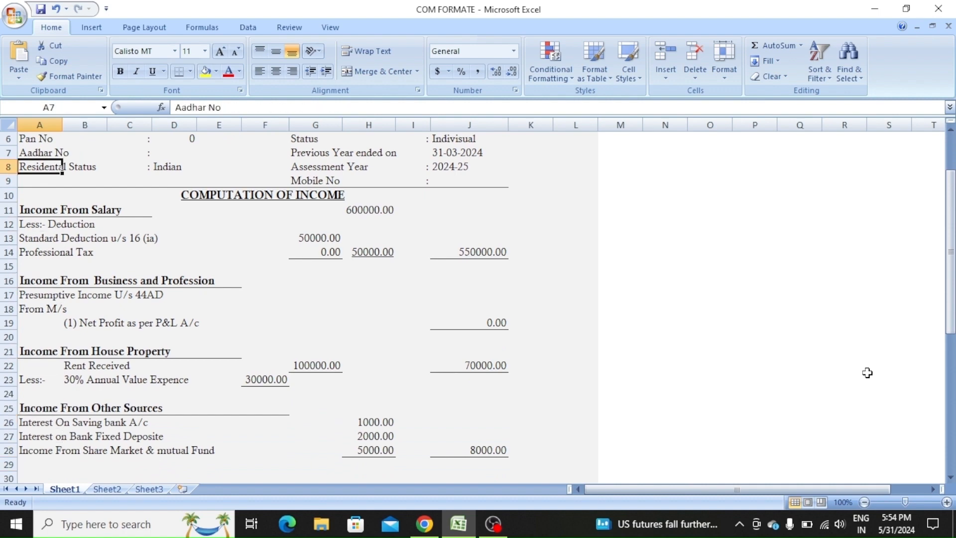
key(Up)
key(Up)
key(Up)
key(Up)
key(Up)
key(Up)
key(Down)
key(Down)
key(Down)
key(Down)
key(Down)
key(Down)
key(Down)
key(Down)
key(Down)
key(Down)
key(Down)
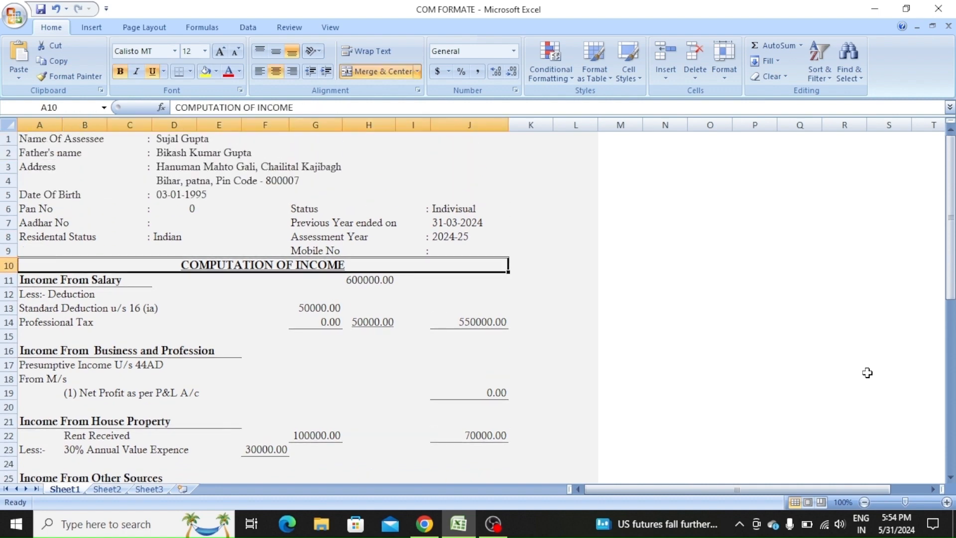
key(Down)
key(Down)
key(Down)
key(Down)
key(Down)
key(Down)
key(Down)
key(Down)
key(Down)
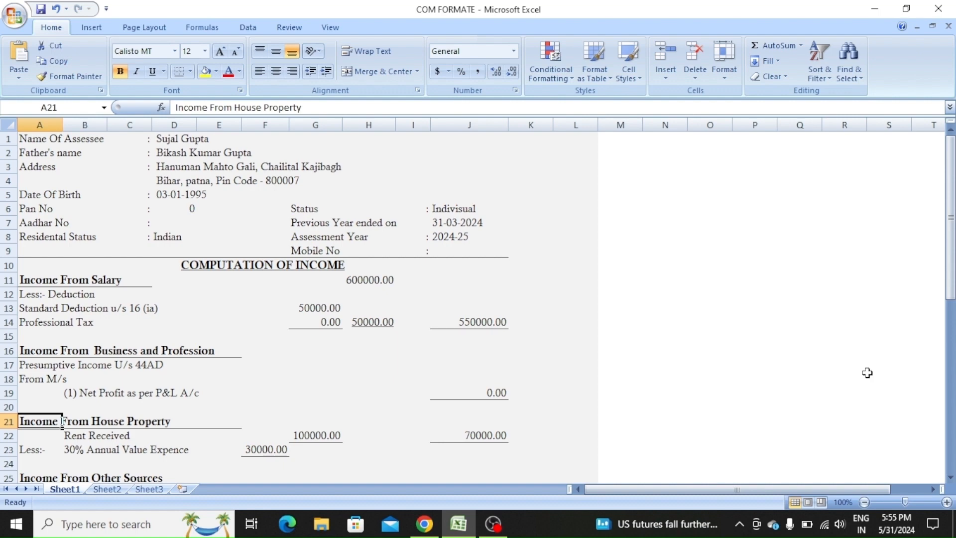
key(Up)
key(Up)
key(Up)
key(Up)
key(Up)
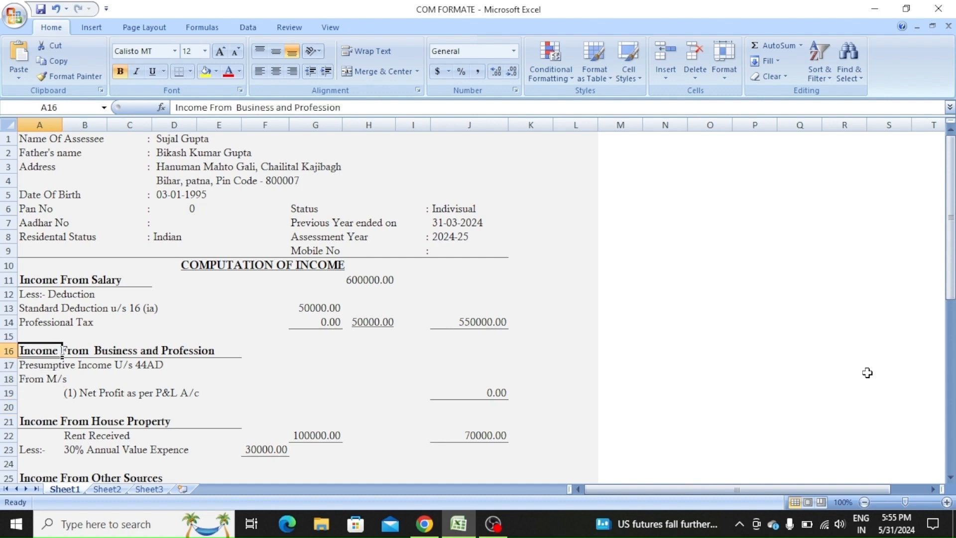
key(Down)
key(Down)
key(Down)
key(Down)
key(Down)
key(Down)
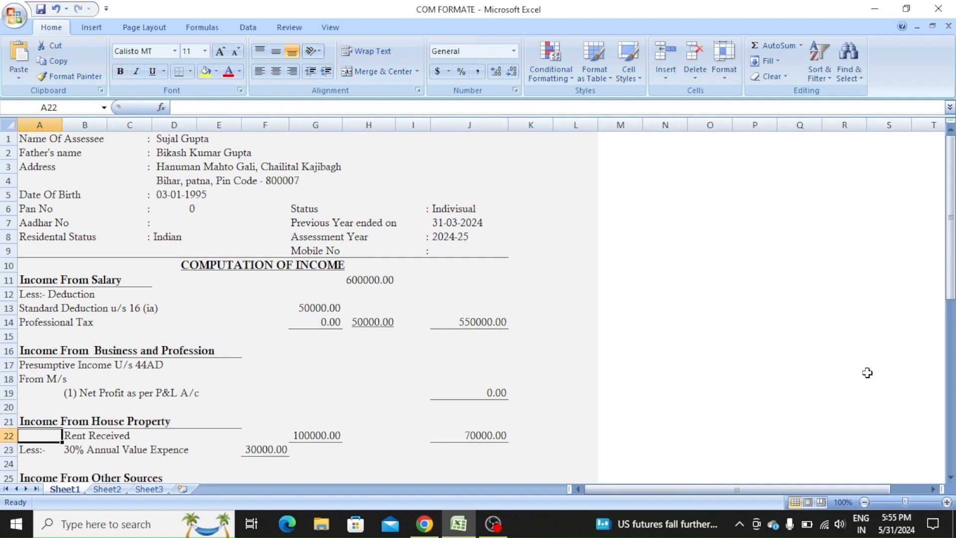
key(Down)
key(Down)
key(Down)
key(Down)
key(Down)
key(Down)
key(Down)
key(Down)
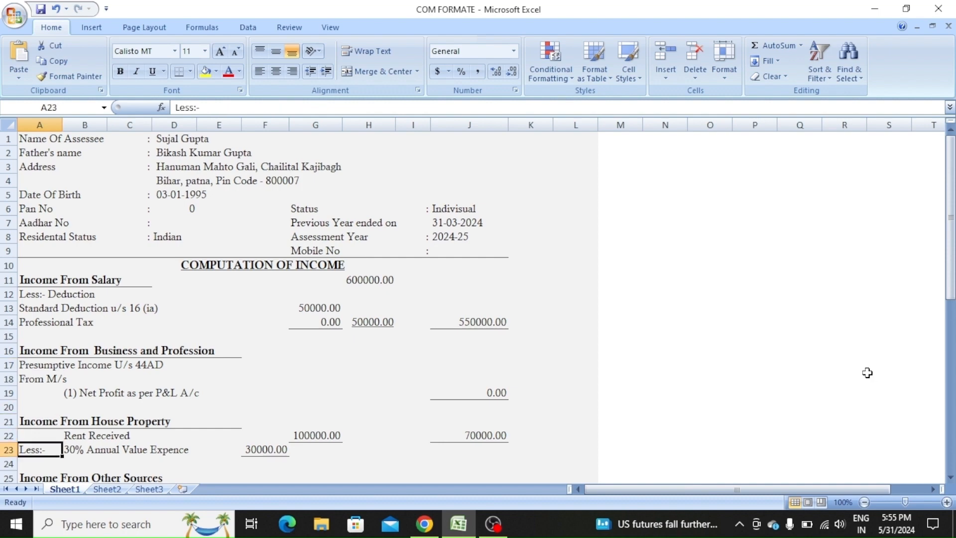
key(Up)
key(Up)
key(Up)
key(Up)
key(Up)
key(Up)
key(Up)
key(Up)
key(Up)
key(Up)
key(Up)
key(Up)
key(Up)
key(Up)
key(Up)
key(Up)
key(Up)
key(Up)
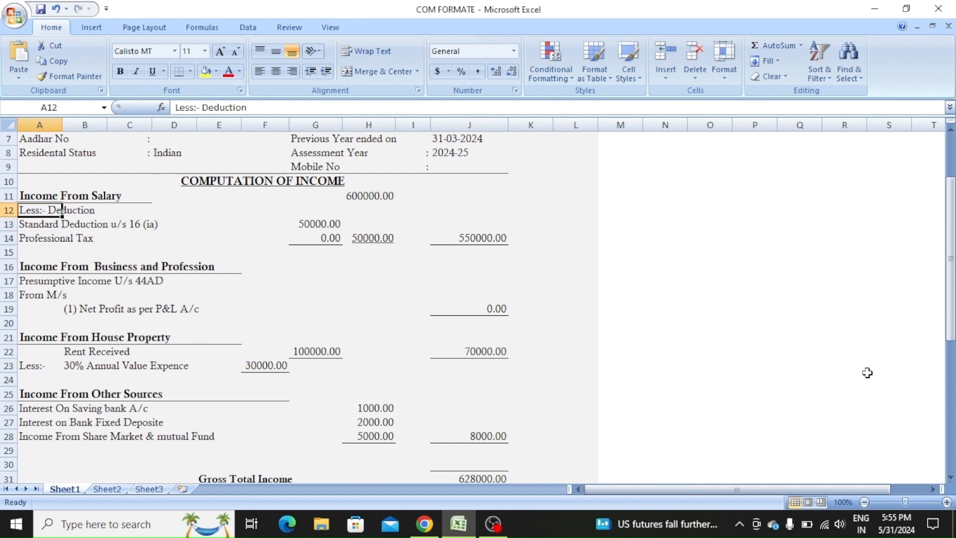
key(Up)
key(Down)
key(Down)
key(Down)
key(Down)
key(Down)
key(Down)
key(Down)
key(Down)
key(Down)
key(Down)
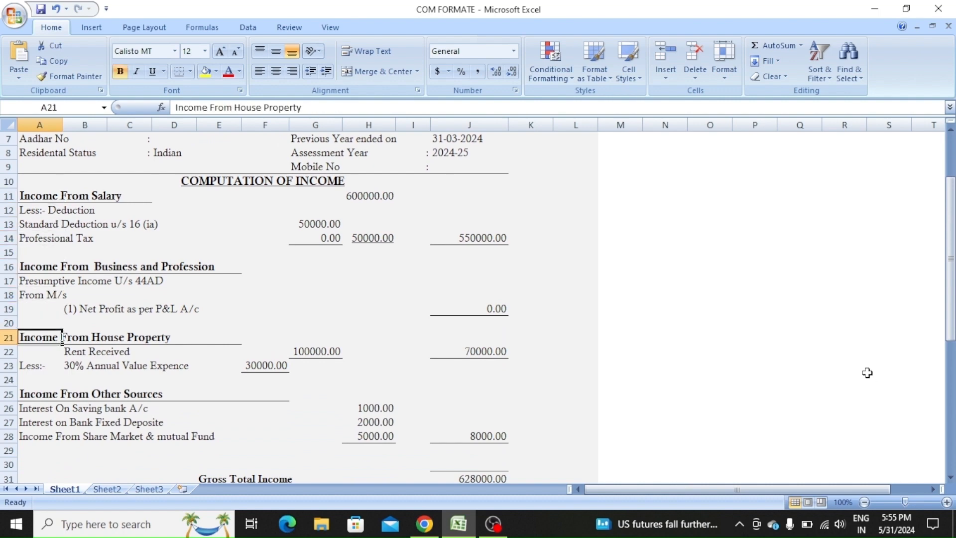
key(Down)
key(Down)
key(Down)
key(Down)
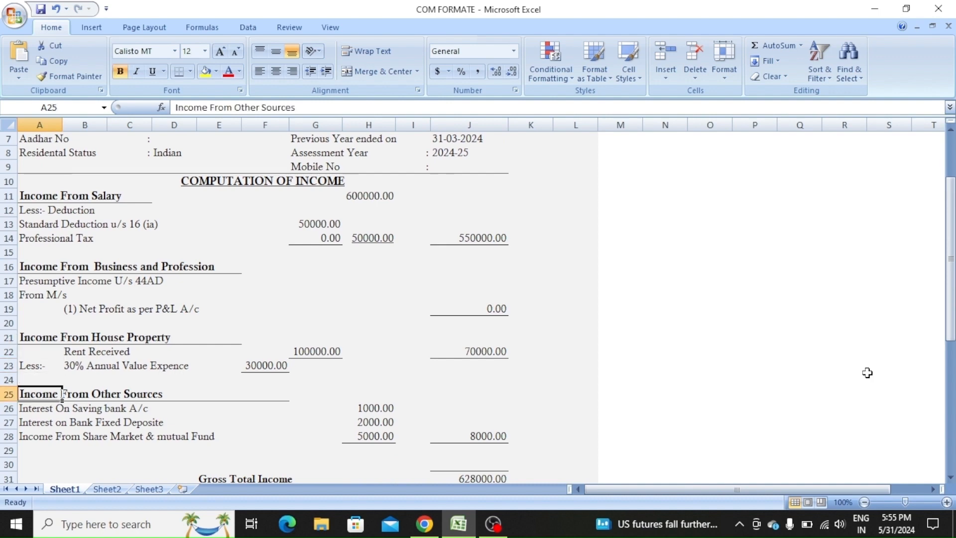
key(Up)
key(Up)
key(Up)
key(Up)
key(Up)
key(Up)
key(Up)
key(Up)
key(Up)
key(Up)
key(Up)
key(Up)
key(Up)
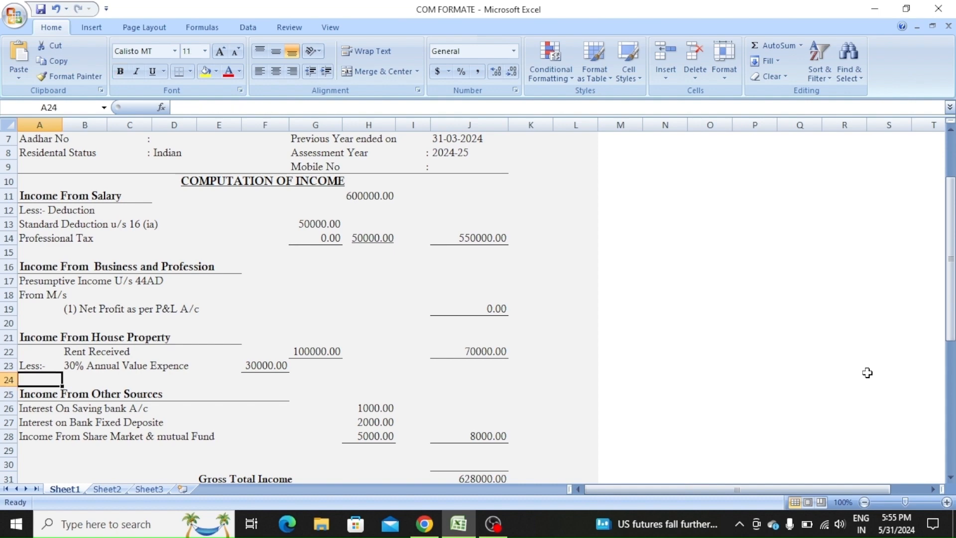
- Check gross salary 600000, the salary deductions, and rent received 100000 with its 30% formula
key(Right)
key(Right)
key(Right)
key(Right)
key(Right)
key(Right)
key(Right)
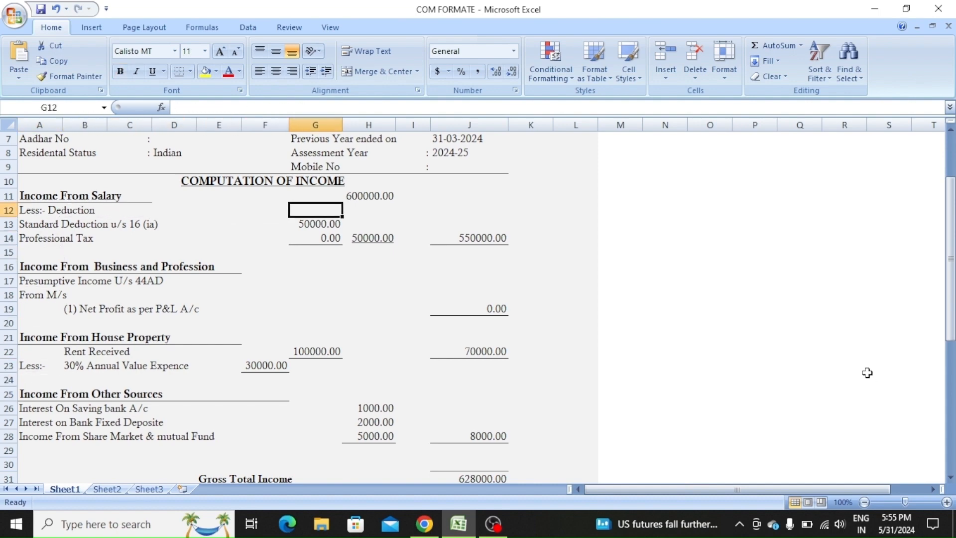
key(Up)
key(Down)
key(Down)
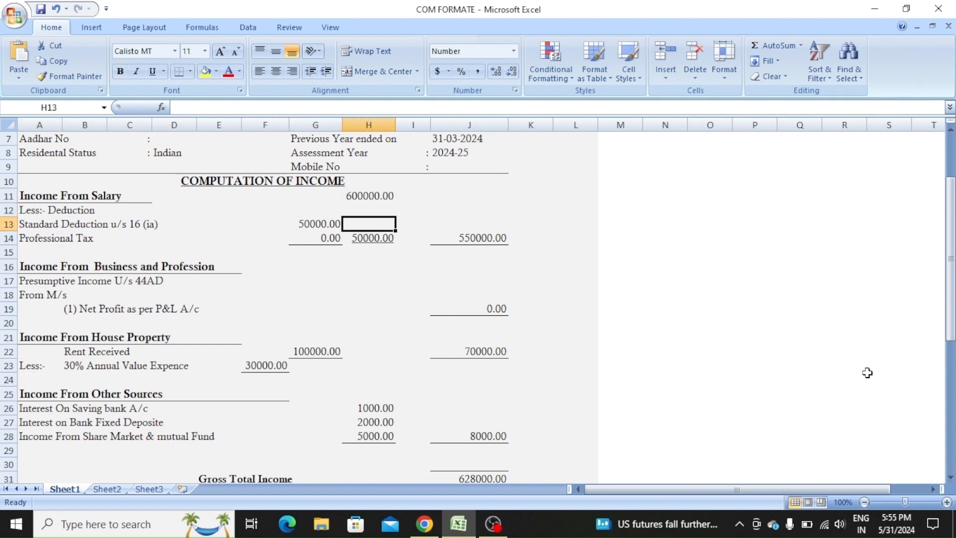
key(Left)
key(Down)
key(Right)
key(Right)
key(Right)
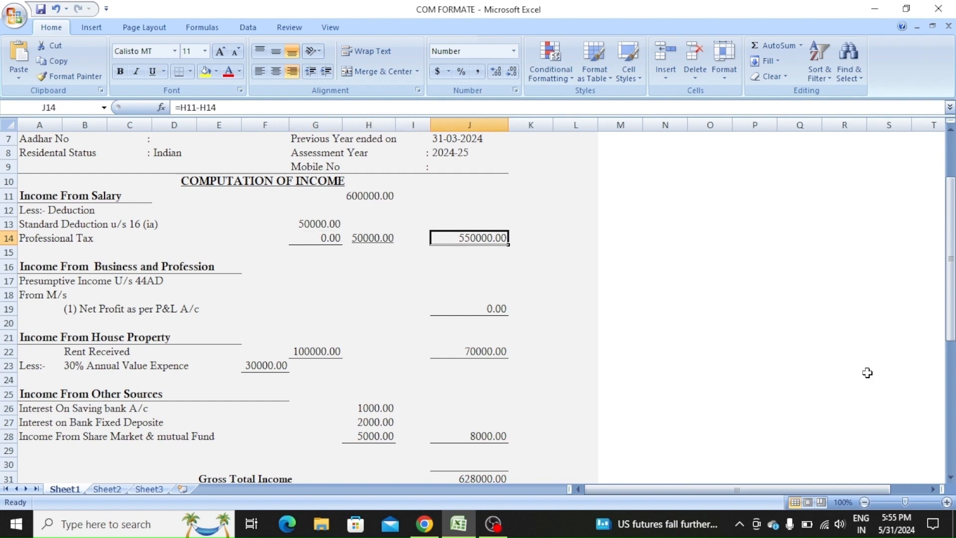
key(Left)
key(Left)
key(Left)
key(Left)
key(Left)
key(Left)
key(Left)
key(Left)
key(Left)
key(Down)
key(Down)
key(Down)
key(Down)
key(Down)
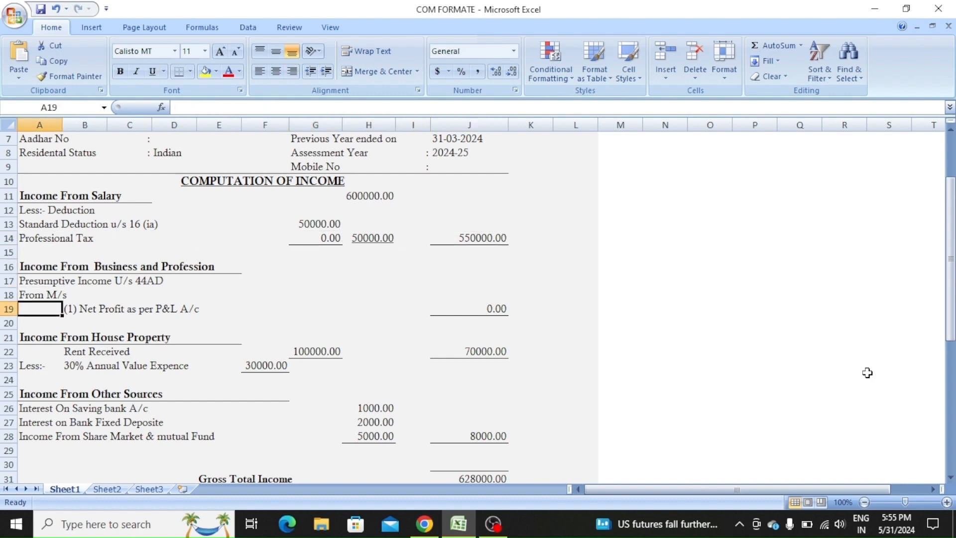
key(Down)
key(Down)
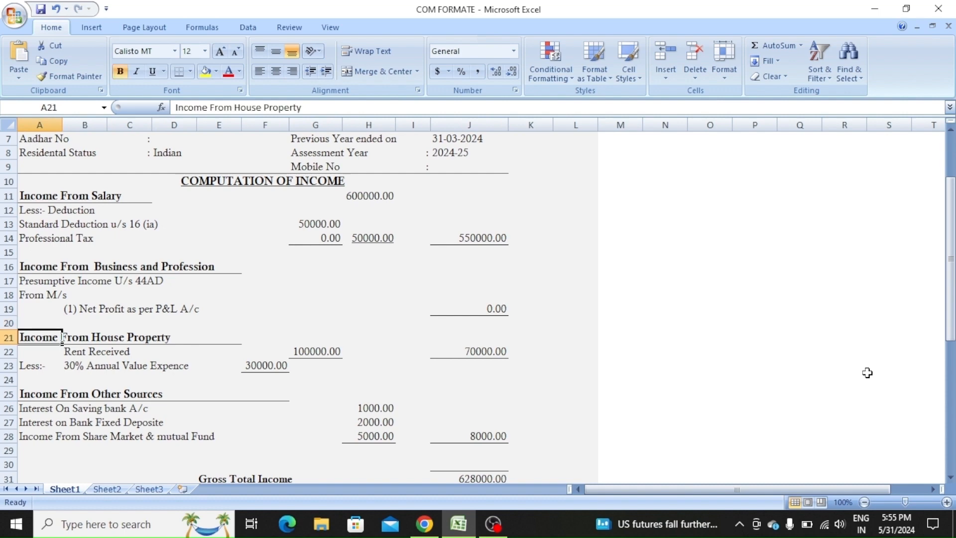
key(Right)
key(Right)
key(Right)
key(Right)
key(Right)
key(Right)
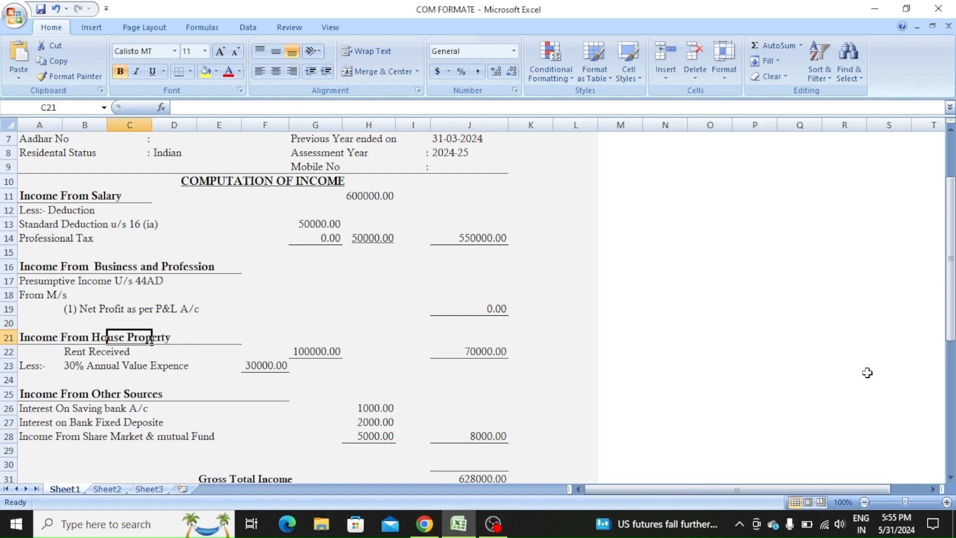
key(Down)
key(Left)
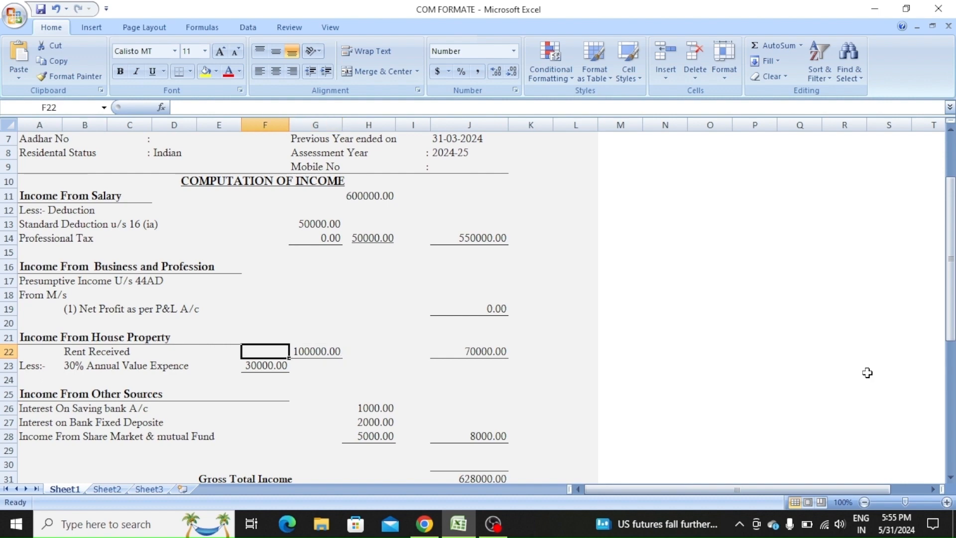
key(Down)
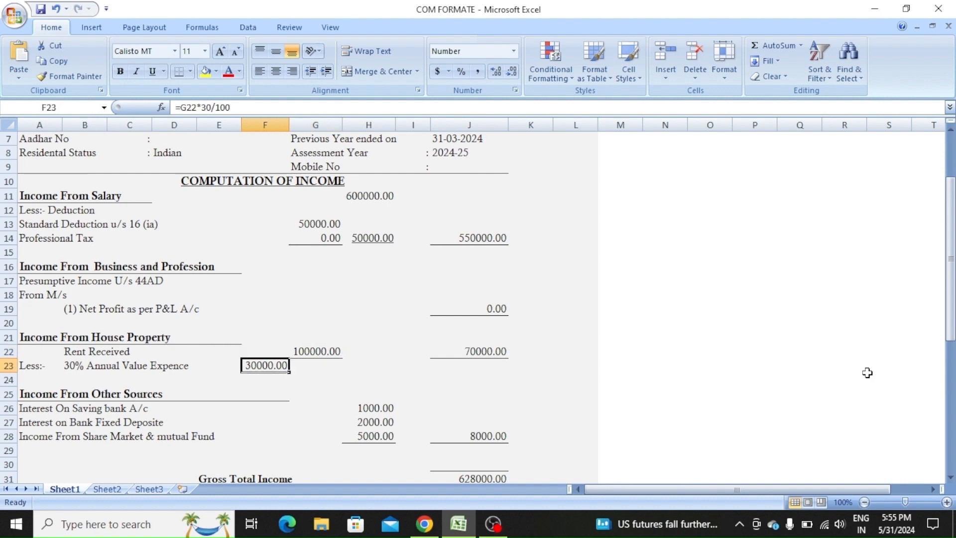
key(Right)
key(Right)
key(Right)
key(Right)
key(Up)
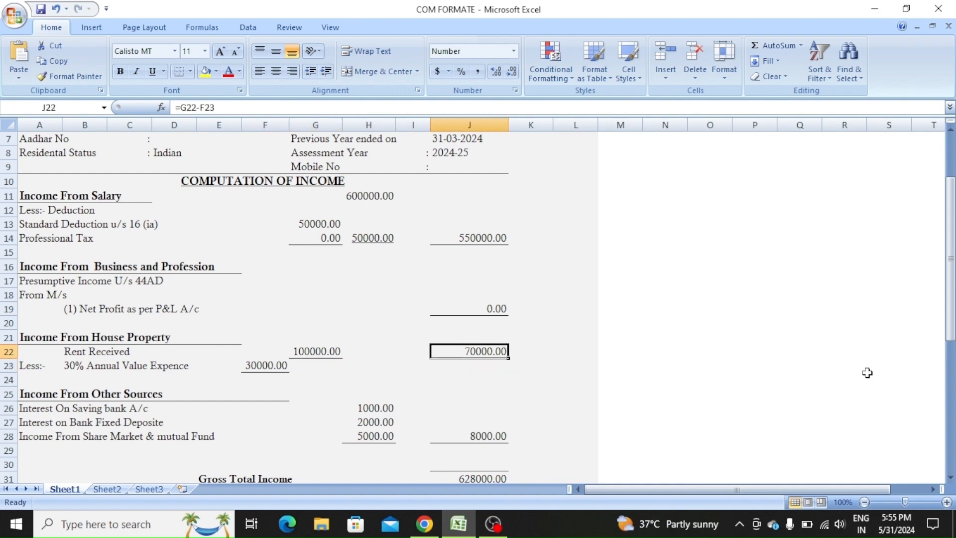
key(Left)
key(Left)
key(Left)
key(Left)
key(Left)
key(Left)
key(Left)
key(Left)
key(Left)
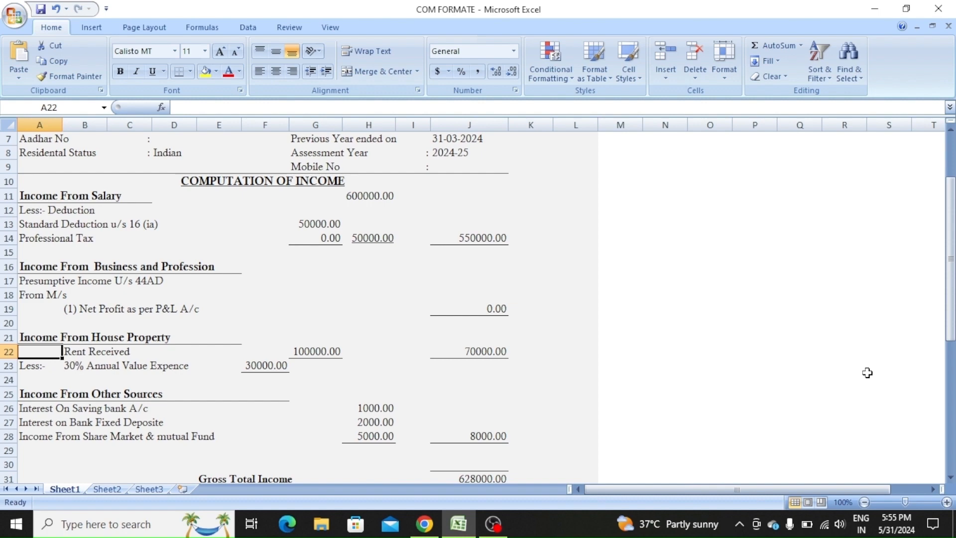
- Verify the net house property formulas and the other-source incomes, including share market income 5000
key(Down)
key(Down)
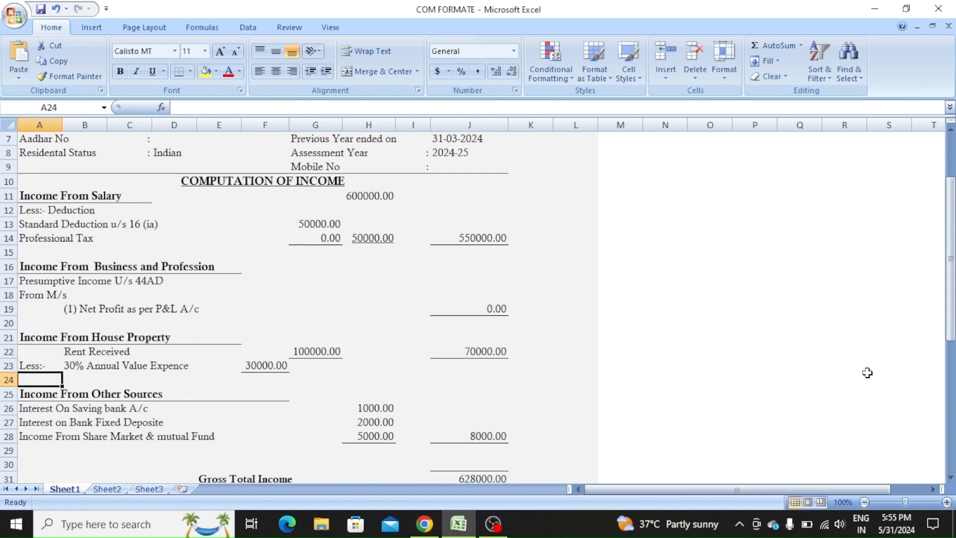
key(Right)
key(Right)
key(Right)
key(Right)
key(Right)
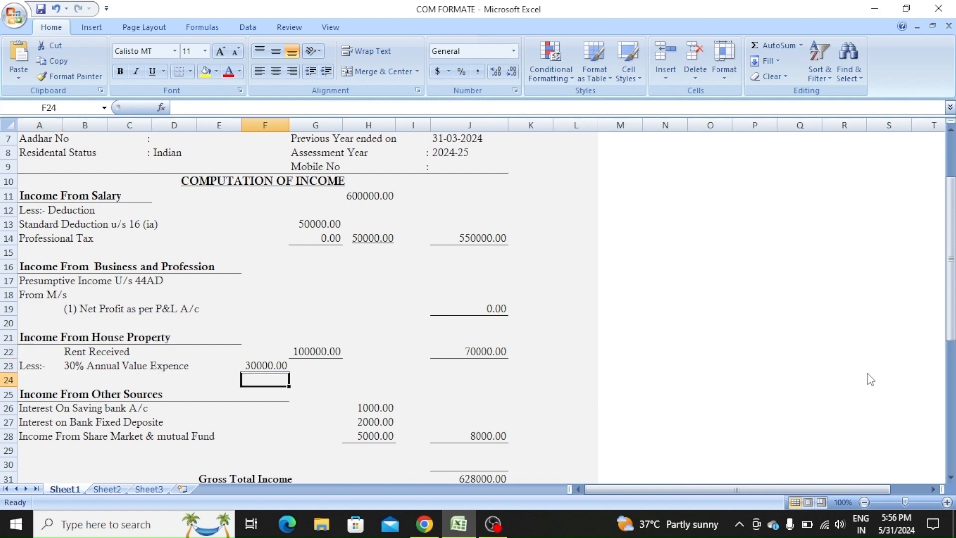
key(Up)
key(Right)
key(Right)
key(Right)
key(Right)
key(Right)
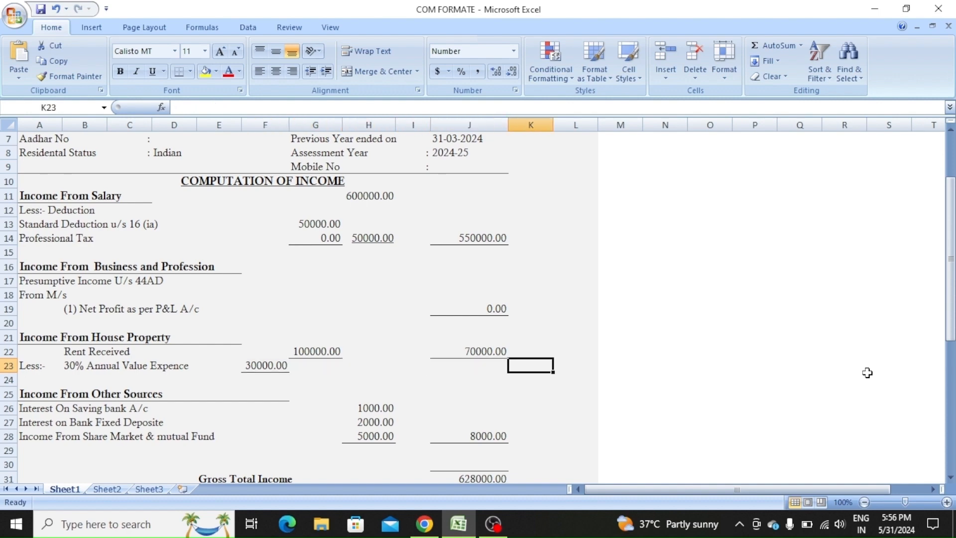
key(Up)
key(Left)
key(Left)
key(Left)
key(Left)
key(Left)
key(Left)
key(Left)
key(Left)
key(Left)
key(Left)
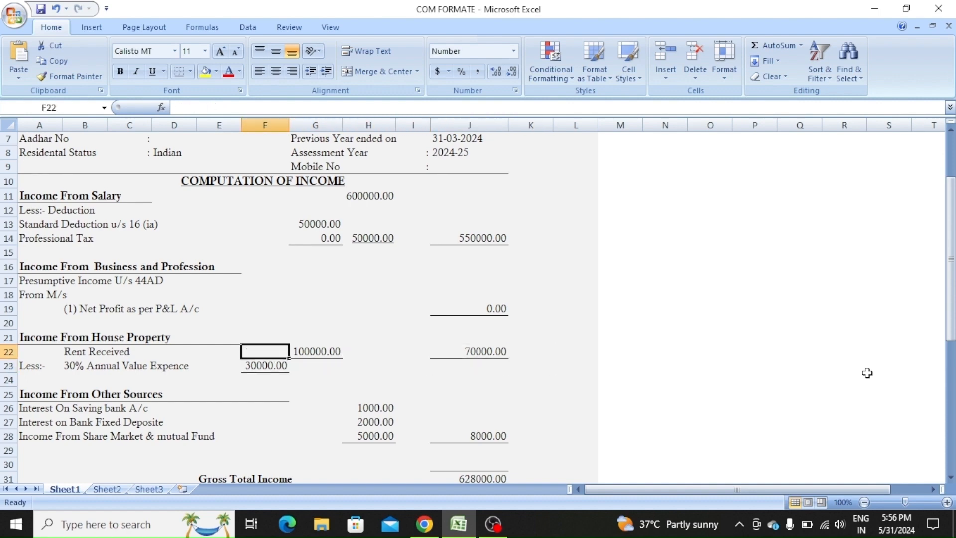
key(Down)
key(Down)
key(Down)
key(Down)
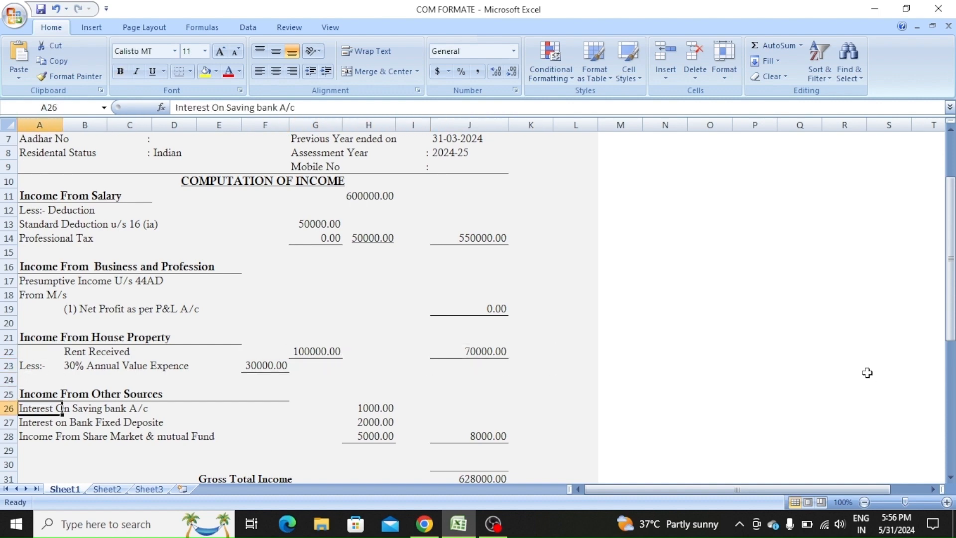
key(Right)
key(Right)
key(Right)
key(Right)
key(Right)
key(Right)
key(Right)
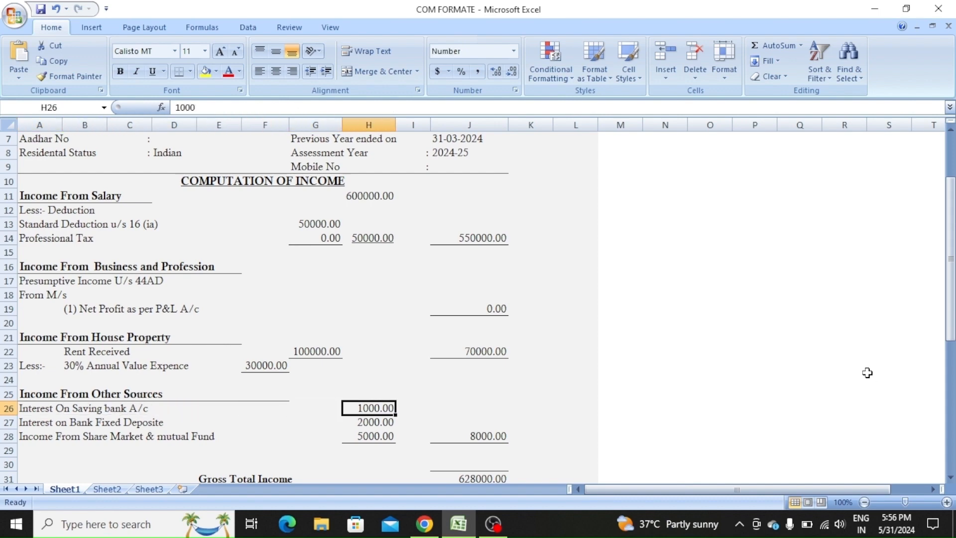
key(Down)
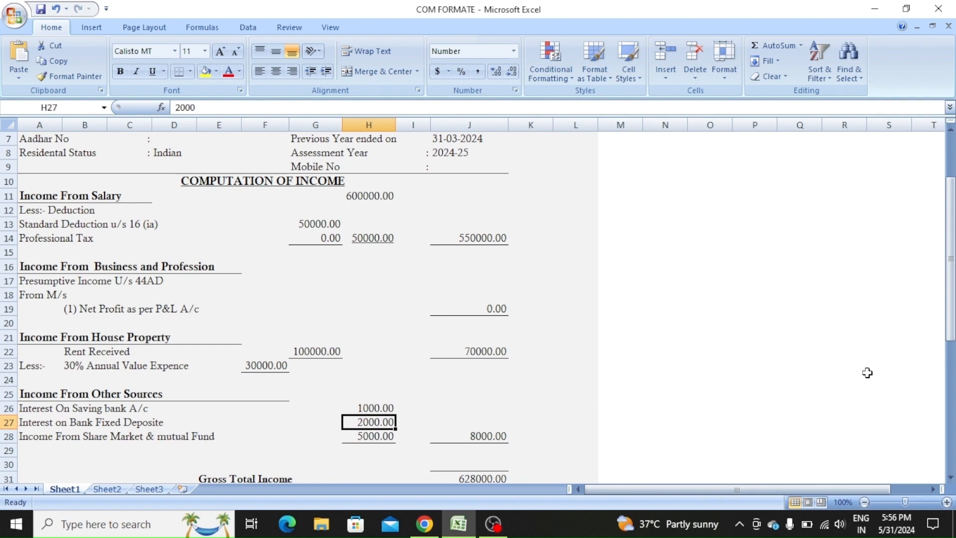
key(Down)
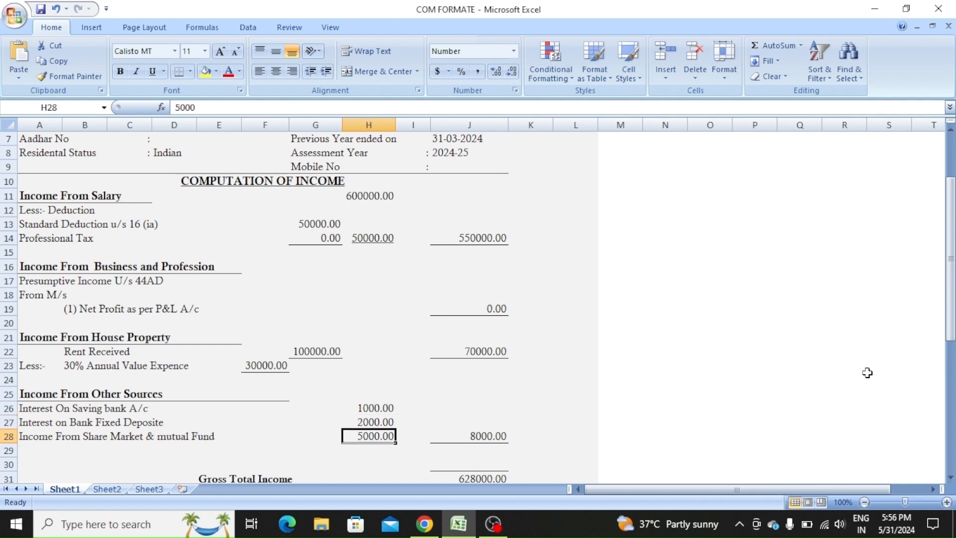
key(Left)
key(Left)
key(Left)
key(Left)
key(Left)
key(Left)
key(Left)
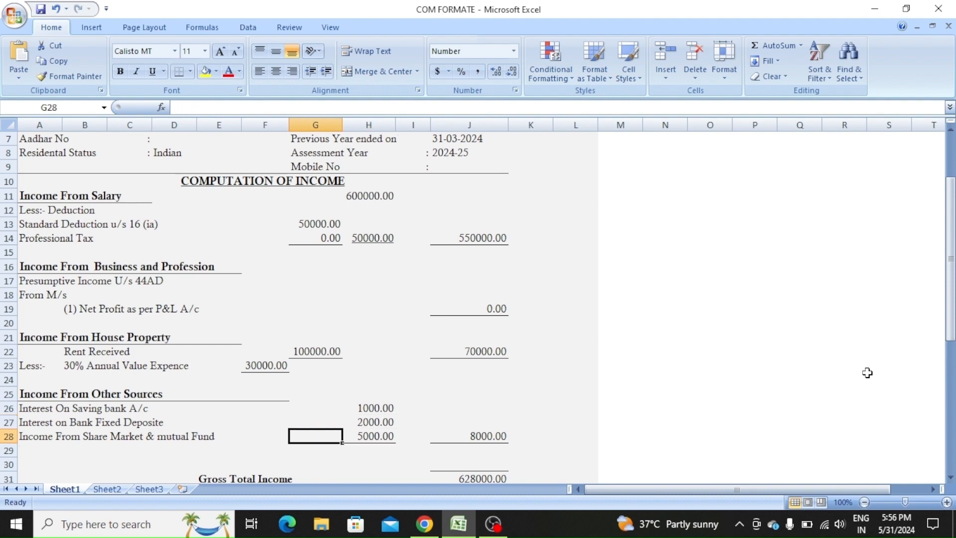
key(Right)
key(Right)
key(Right)
key(Right)
key(Right)
key(Right)
key(Right)
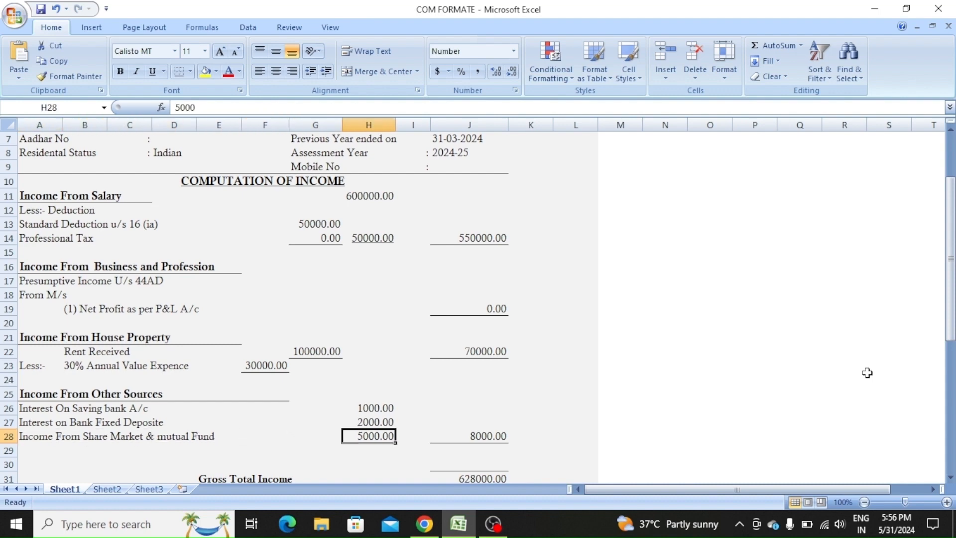
key(Down)
key(Down)
key(Down)
key(Down)
key(Down)
key(Down)
key(Down)
key(Down)
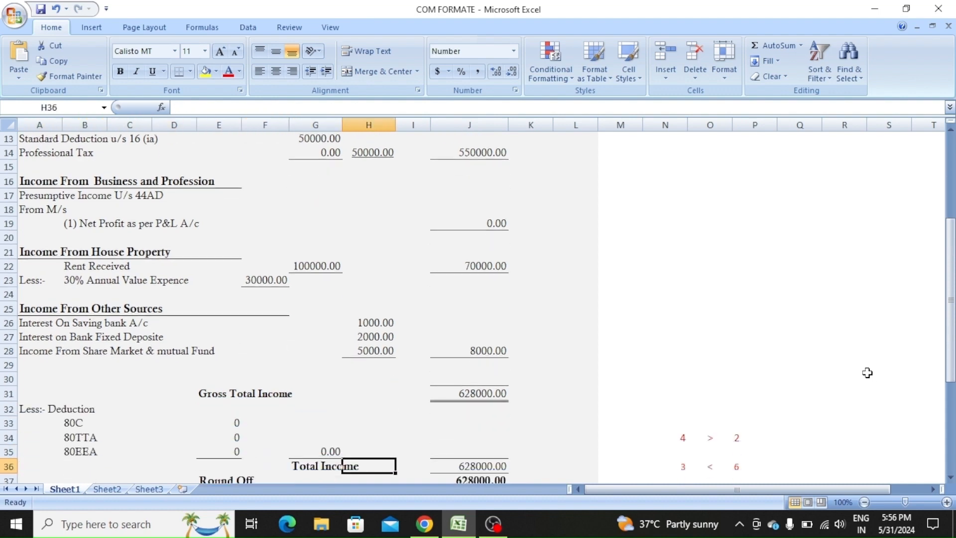
- Check the Gross Total Income SUM formula and tax rows to Net Tax Payable, then return to the top
key(Up)
key(Up)
key(Up)
key(Up)
key(Up)
key(Right)
key(Right)
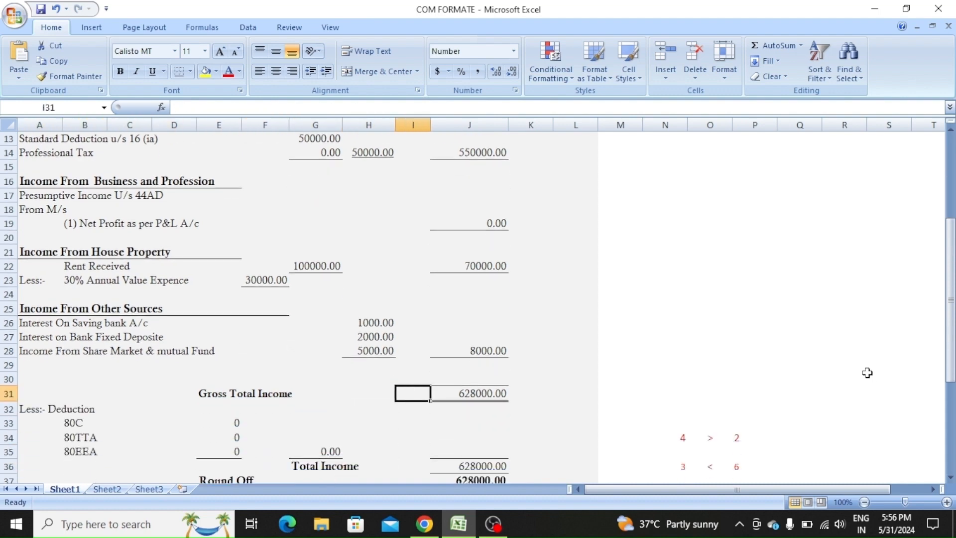
key(Up)
key(Down)
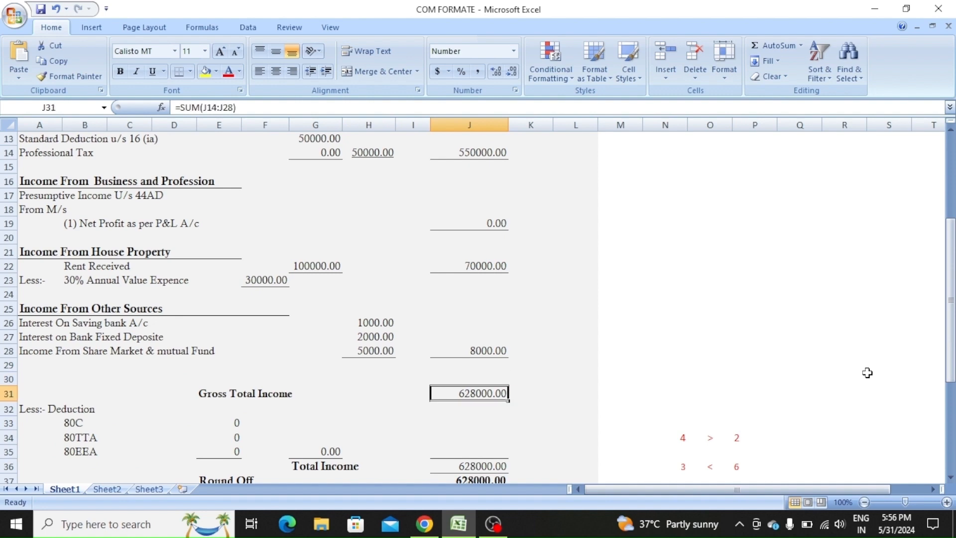
key(Left)
key(Left)
key(Left)
key(Left)
key(Left)
key(Left)
key(Left)
key(Left)
key(Left)
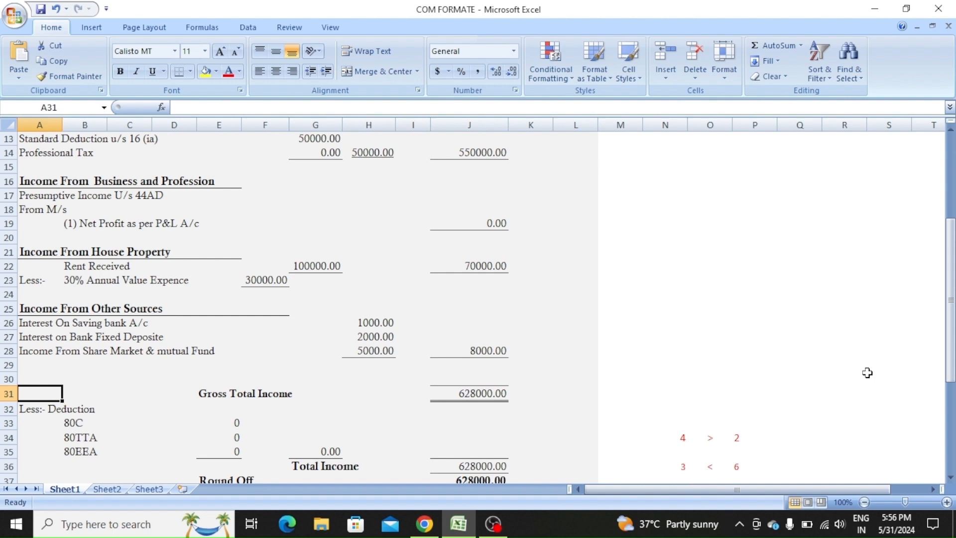
key(Down)
key(Down)
key(Down)
key(Down)
key(Down)
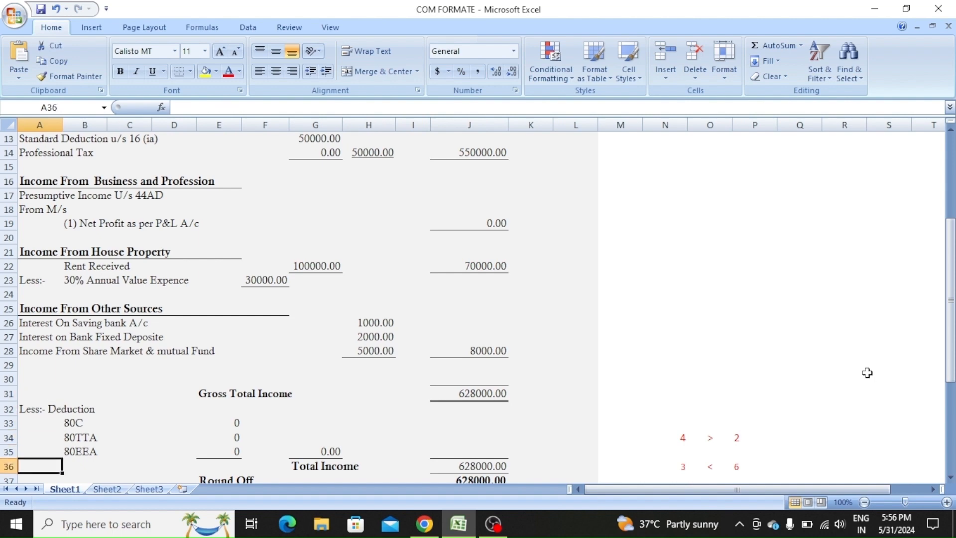
key(Down)
key(Down)
key(Down)
key(Down)
key(Down)
key(Down)
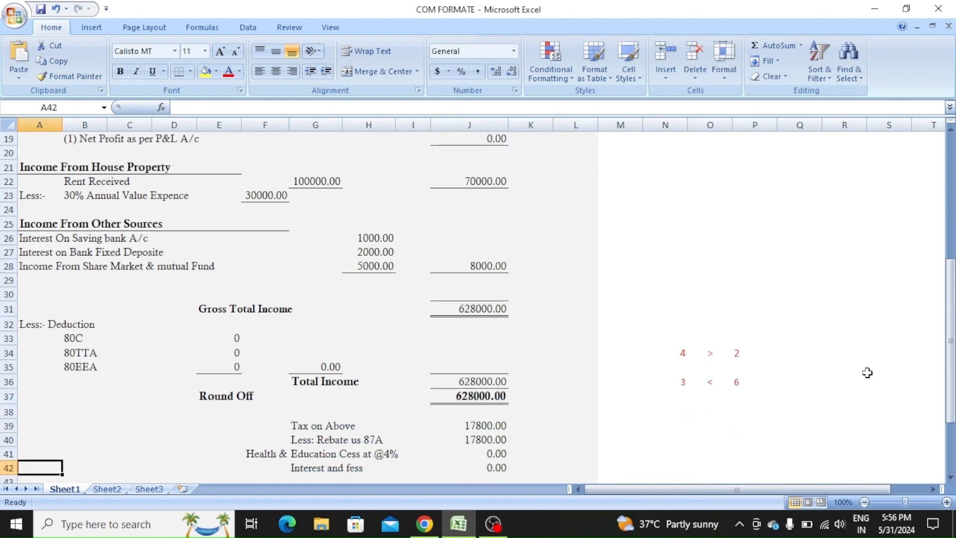
key(Up)
key(Up)
key(Up)
key(Up)
key(Up)
key(Down)
key(Down)
key(Down)
key(Down)
key(Down)
key(Down)
key(Down)
key(Down)
key(Down)
key(Down)
key(Down)
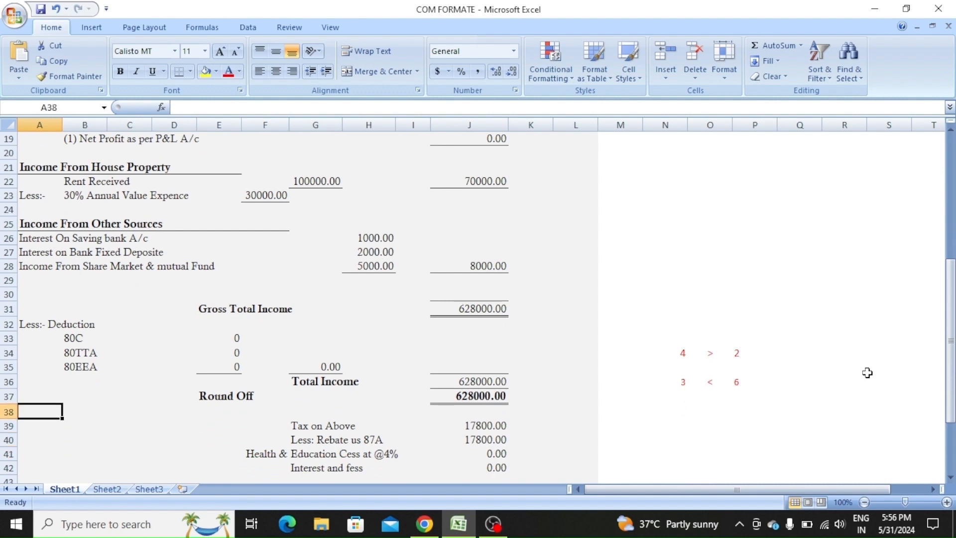
key(Down)
key(Down)
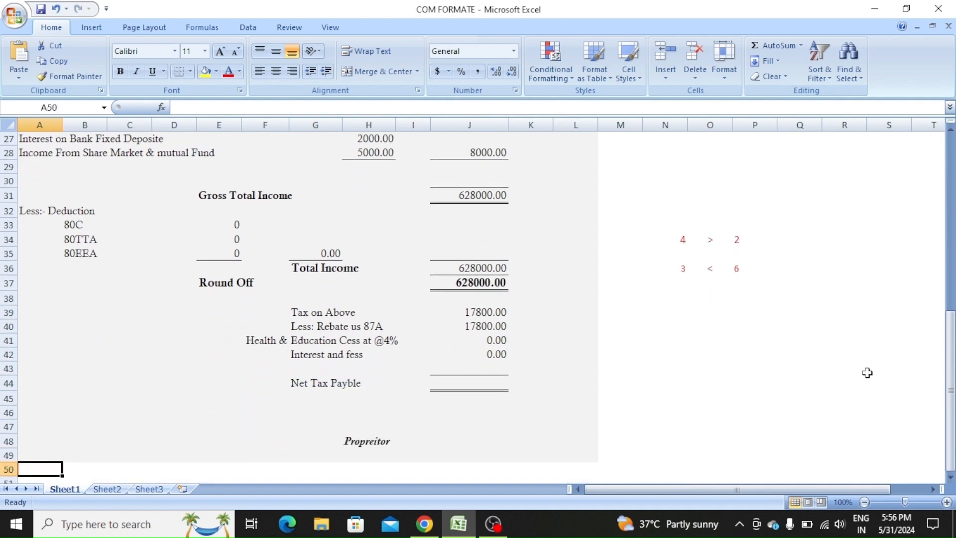
key(Up)
key(Up)
key(Up)
key(Up)
key(Up)
key(Up)
key(Up)
key(Up)
key(Up)
key(Up)
key(Up)
key(Up)
key(Up)
key(Up)
key(Up)
key(Up)
key(Up)
key(Up)
key(Up)
key(Up)
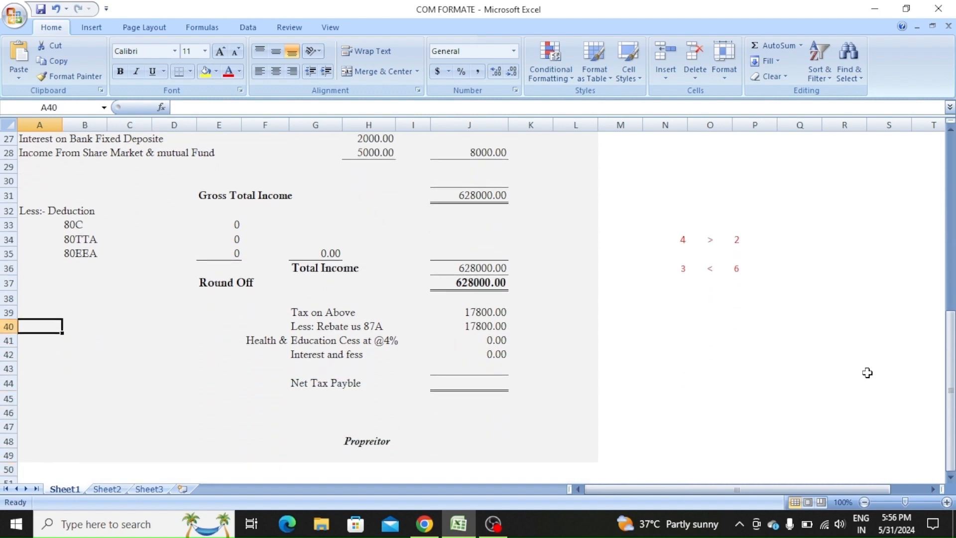
key(Up)
key(Up)
key(Up)
key(Up)
key(Up)
key(Up)
key(Up)
key(Up)
key(Up)
key(Up)
key(Up)
key(Up)
key(Up)
key(Up)
key(Up)
key(Up)
key(Up)
key(Up)
key(Up)
key(Up)
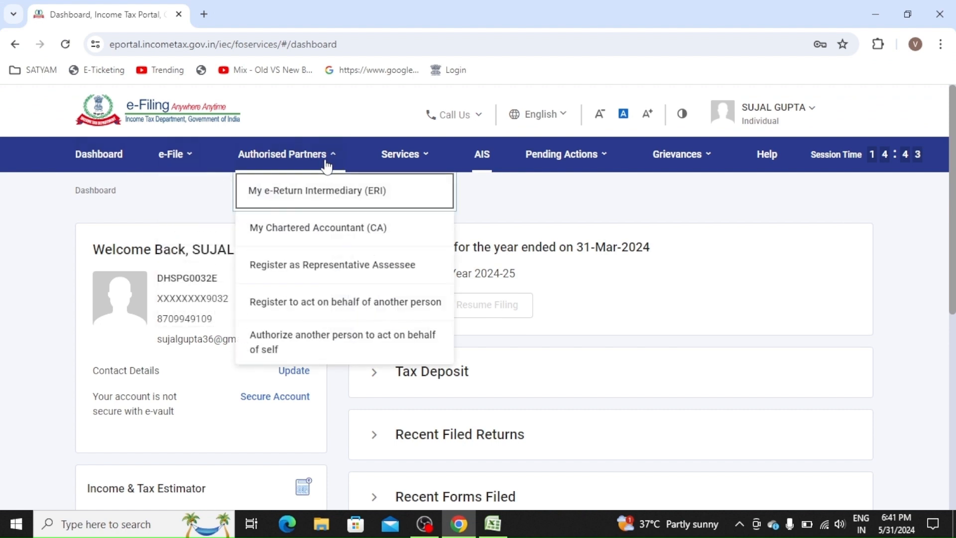
- Open AIS from the top menu and proceed past the Annual Information Statement notice
mouse_move(405, 169)
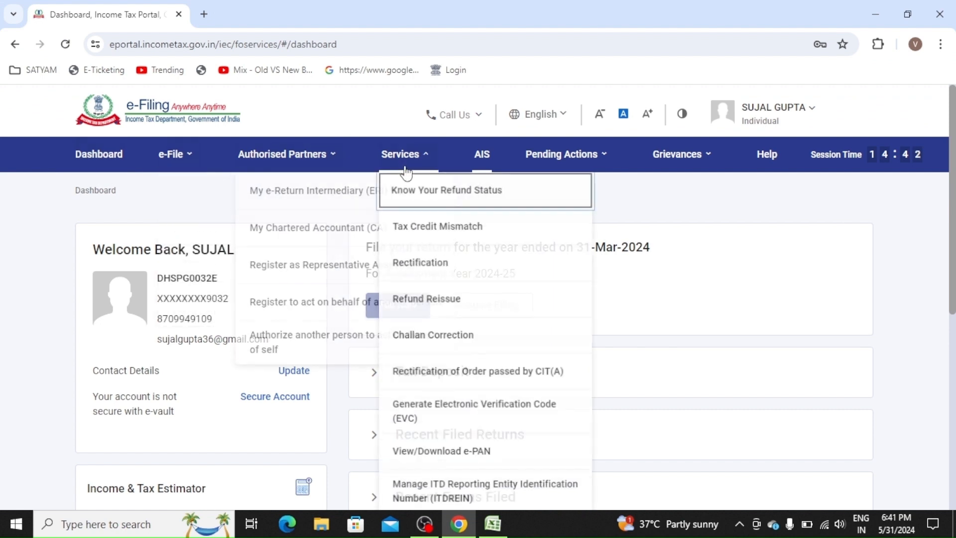
click(489, 167)
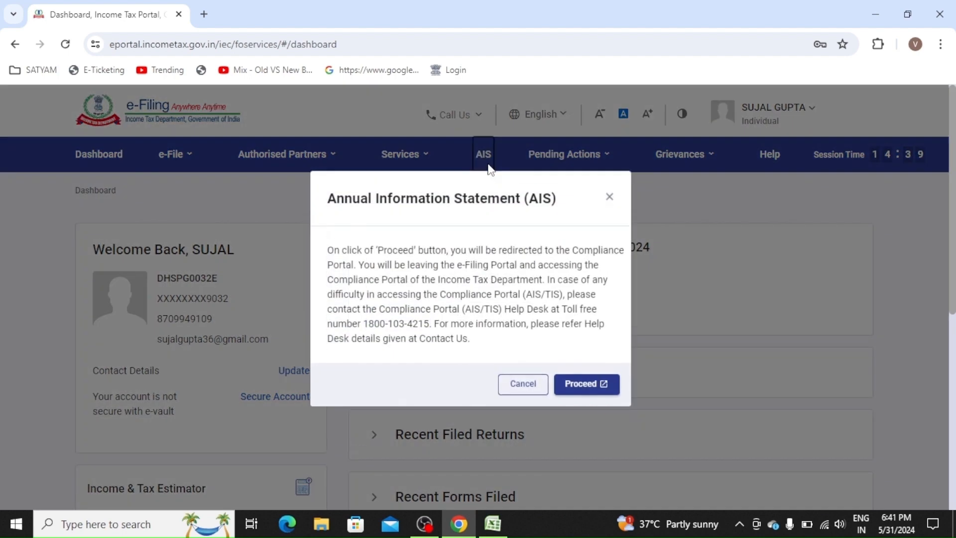
click(593, 399)
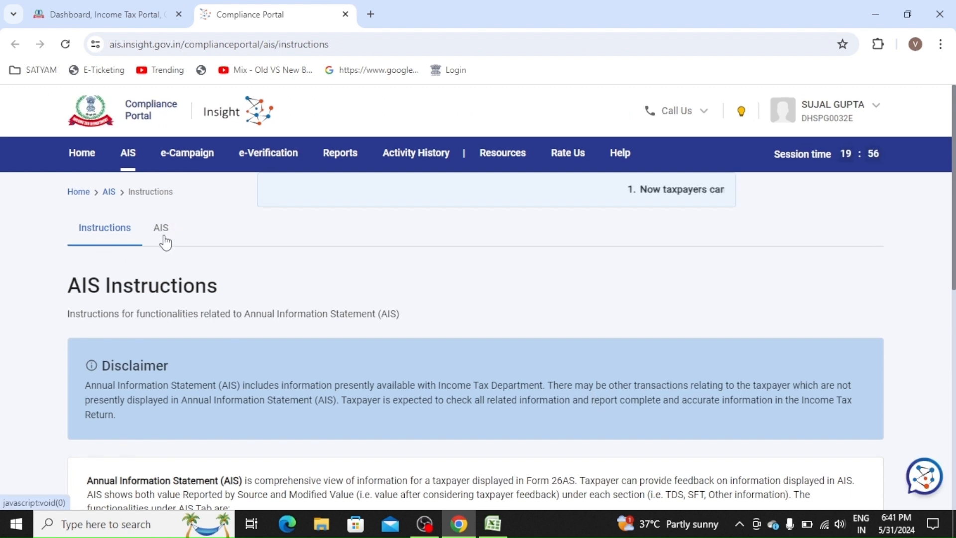
- Open the AIS Taxpayer Information Summary for F.Y. 2023-24 and review savings-bank interest of 441
click(164, 239)
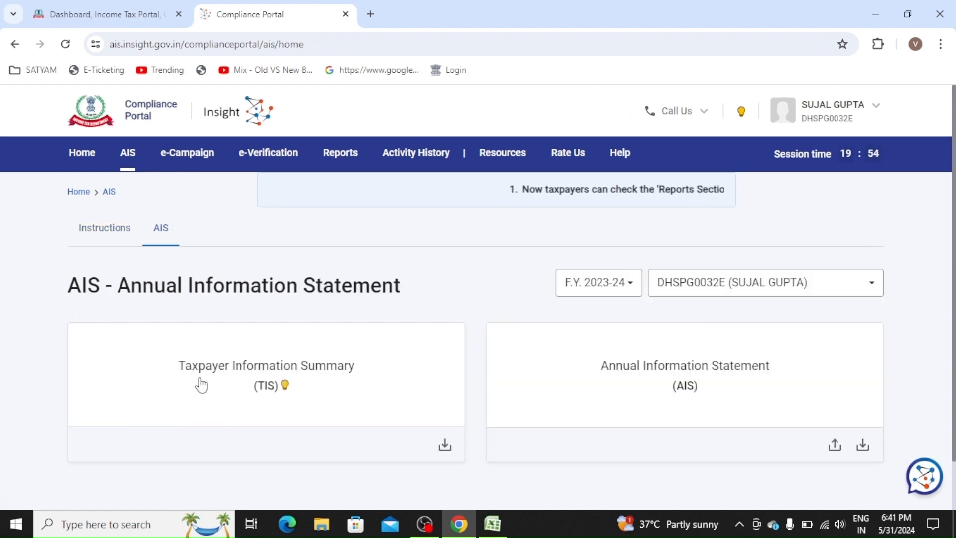
click(265, 378)
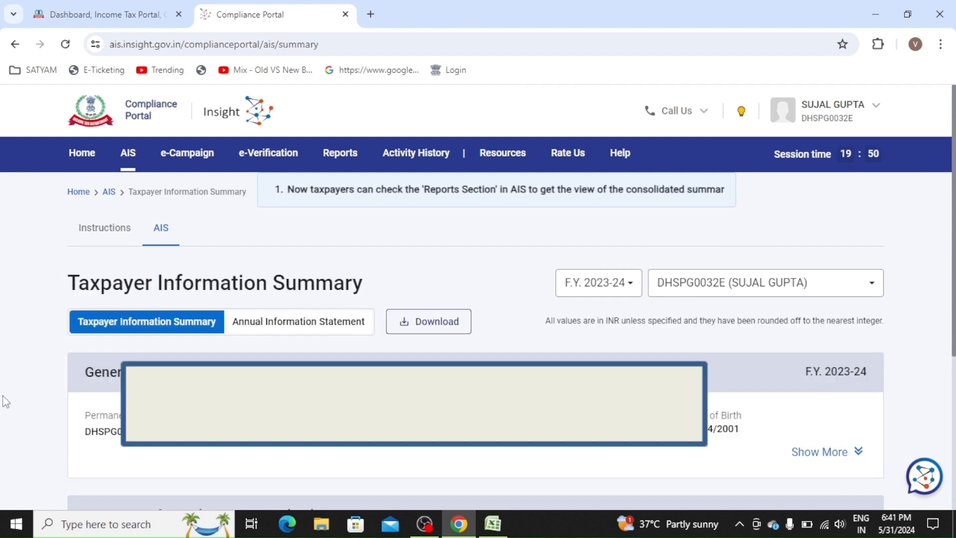
scroll(5, 401, down, 5)
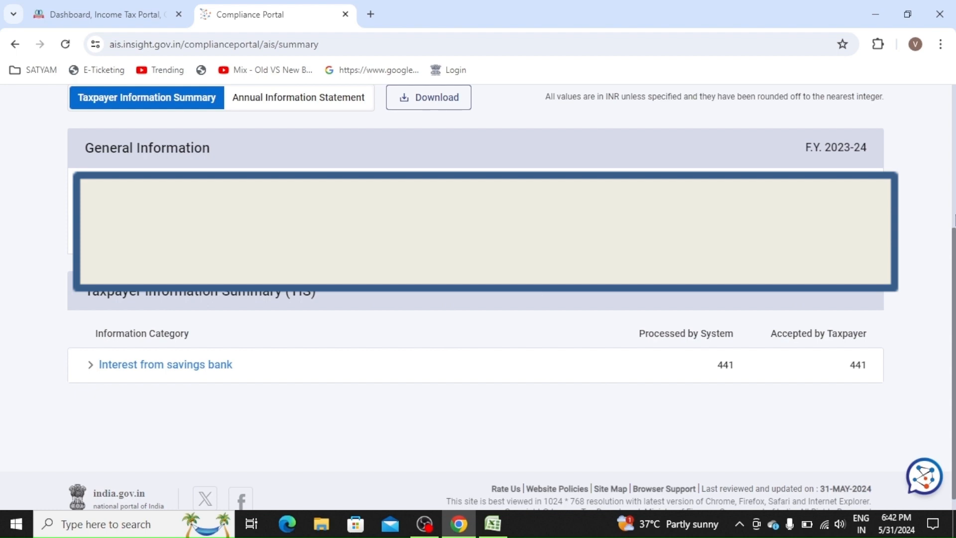
scroll(954, 220, up, 5)
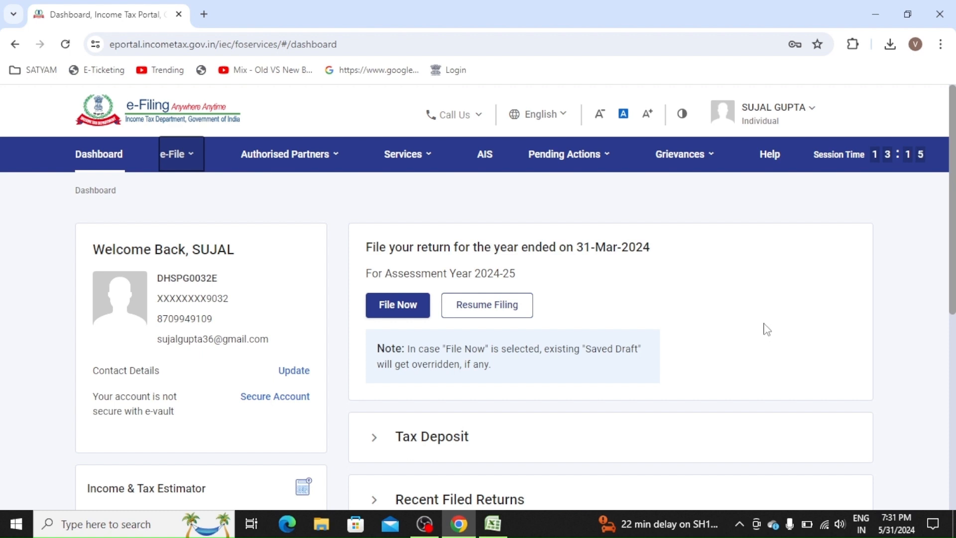
- Go to e-File > Income Tax Returns > View Form 26AS and confirm the TRACES disclaimer
click(186, 159)
click(190, 161)
mouse_move(239, 192)
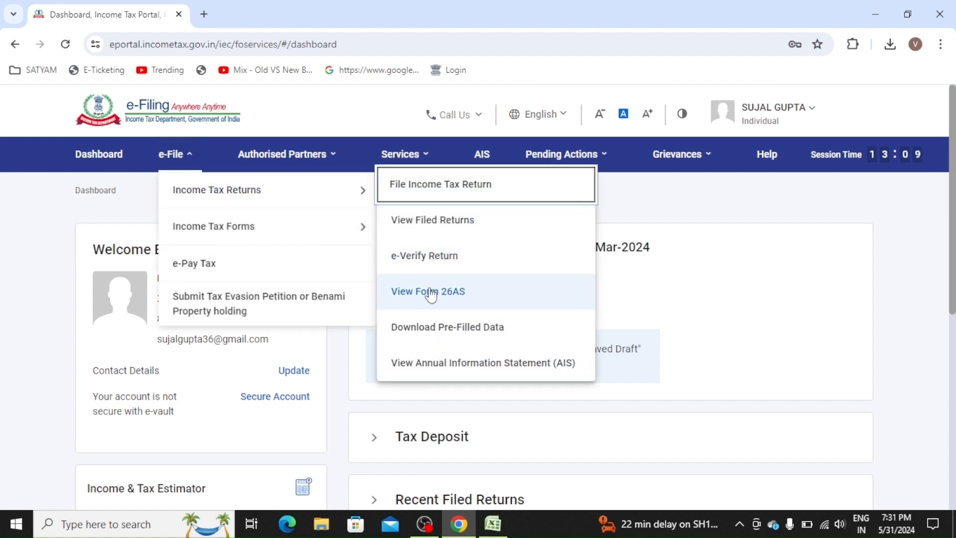
click(490, 302)
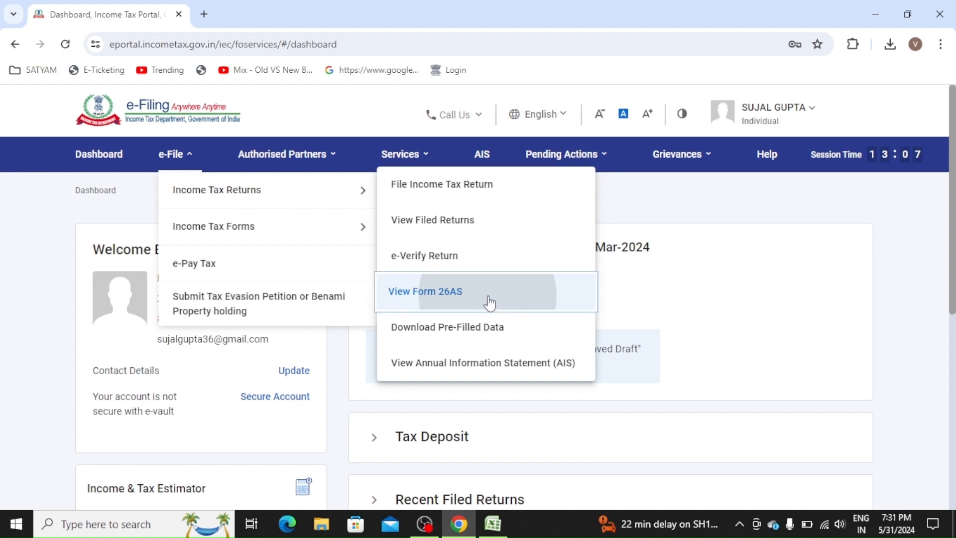
click(621, 422)
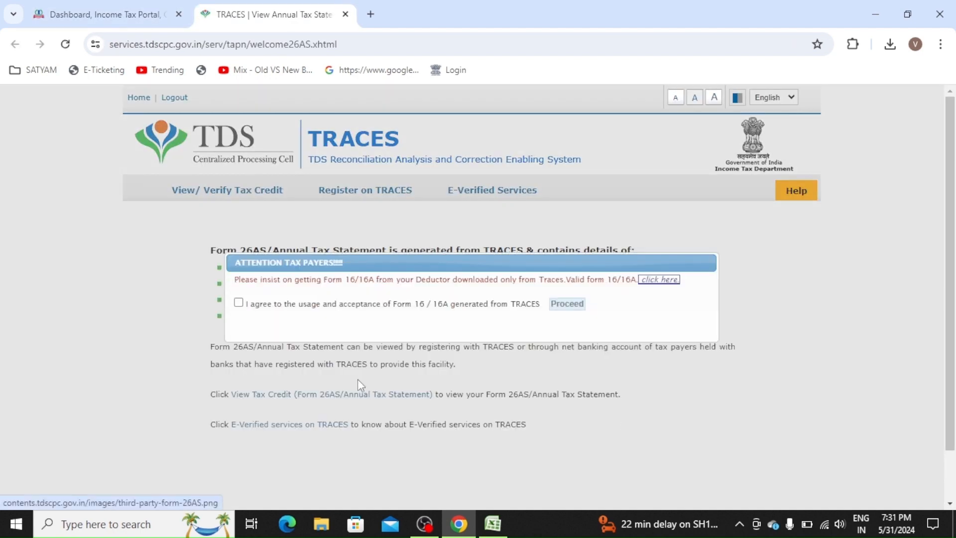
- Accept the Form 16/16A notice and open the View Tax Credit page
click(238, 302)
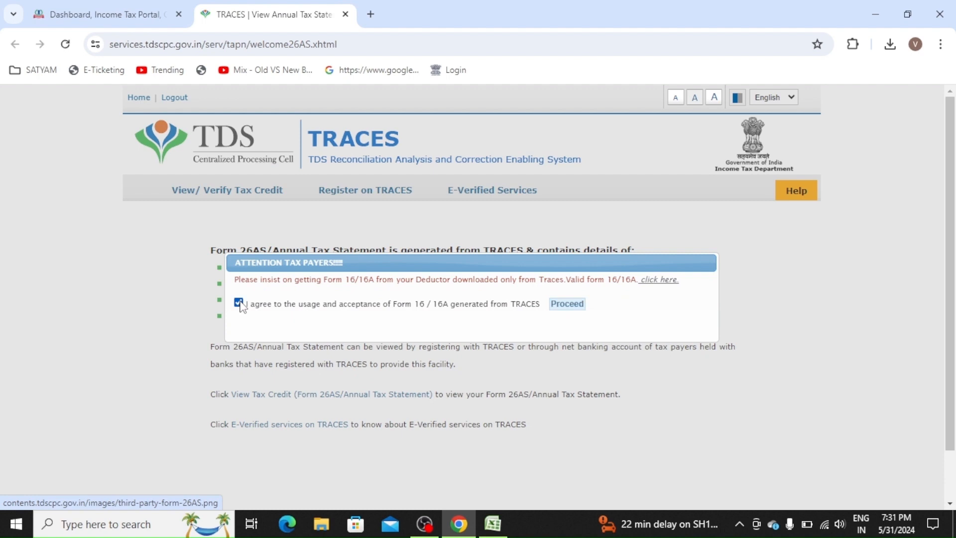
click(578, 307)
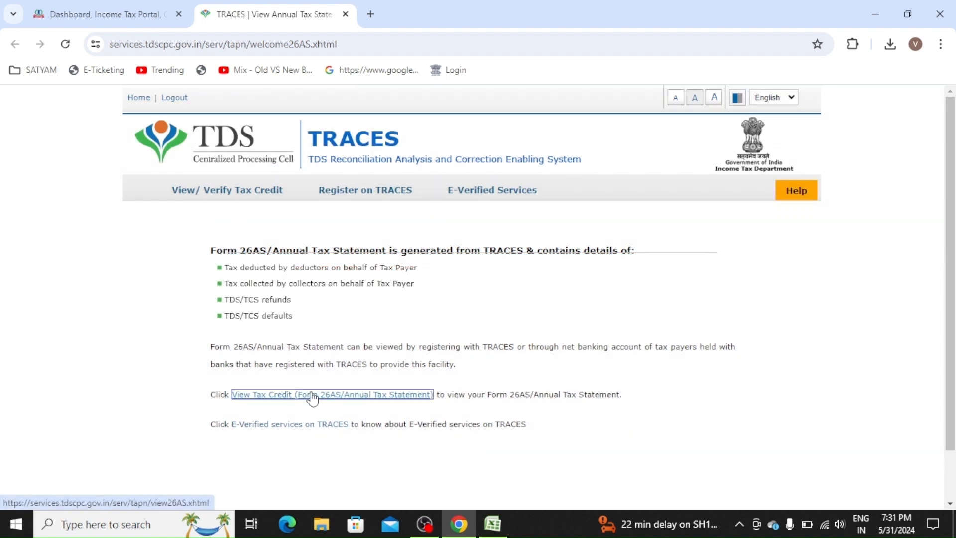
click(416, 398)
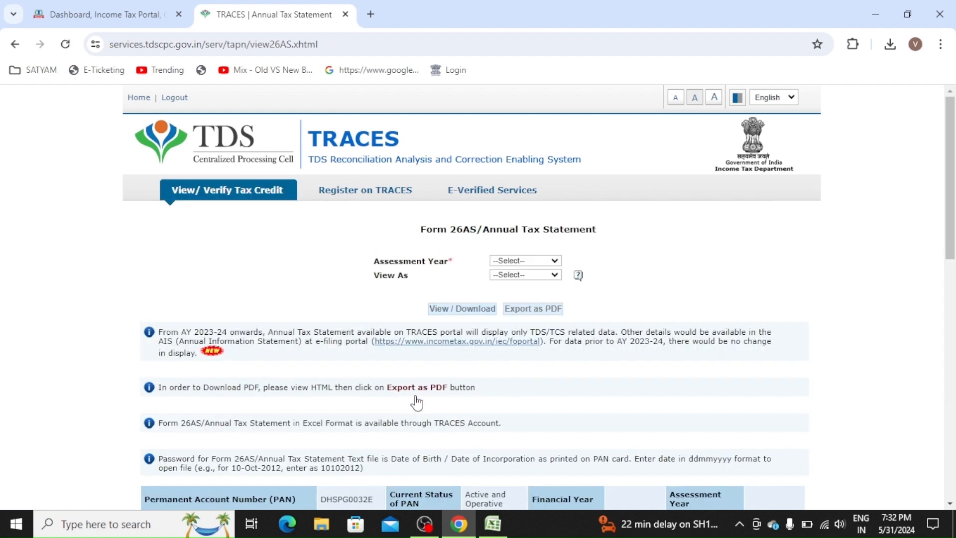
- View the AY 2024-25 statement as HTML, export it as PDF, and open the download
click(524, 261)
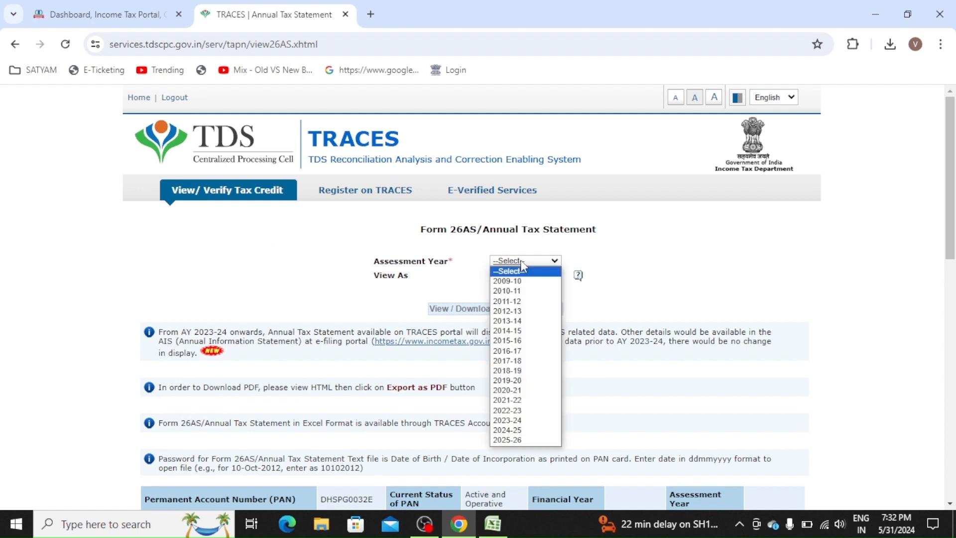
click(520, 431)
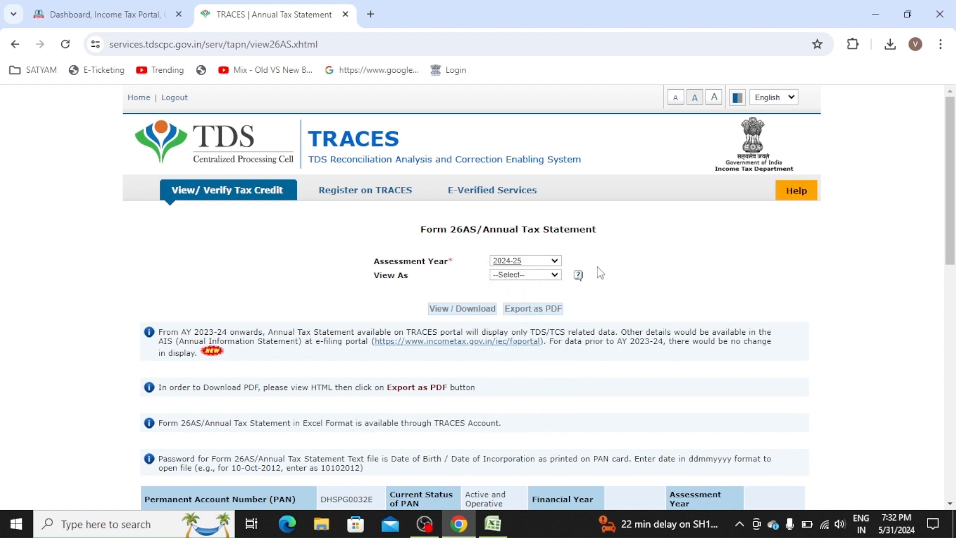
click(513, 275)
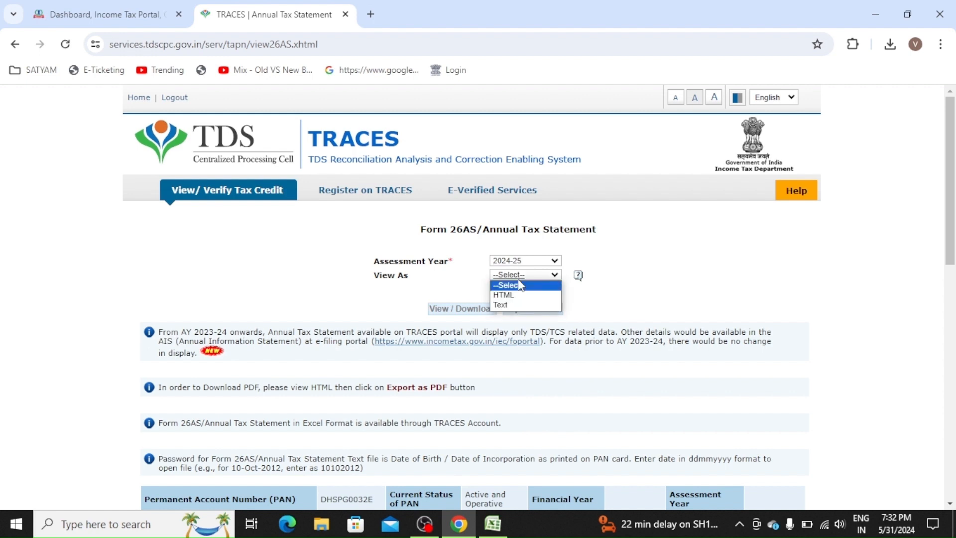
click(513, 295)
click(450, 315)
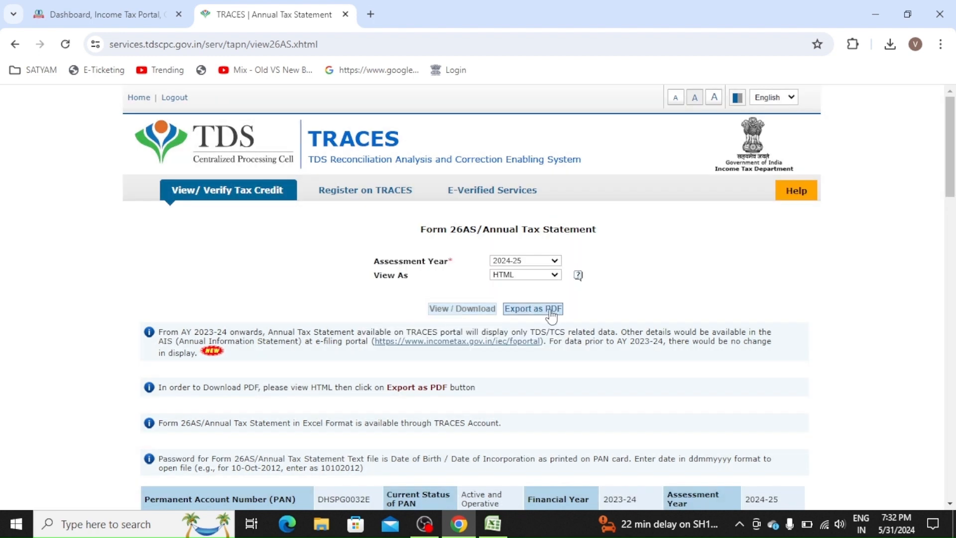
click(551, 310)
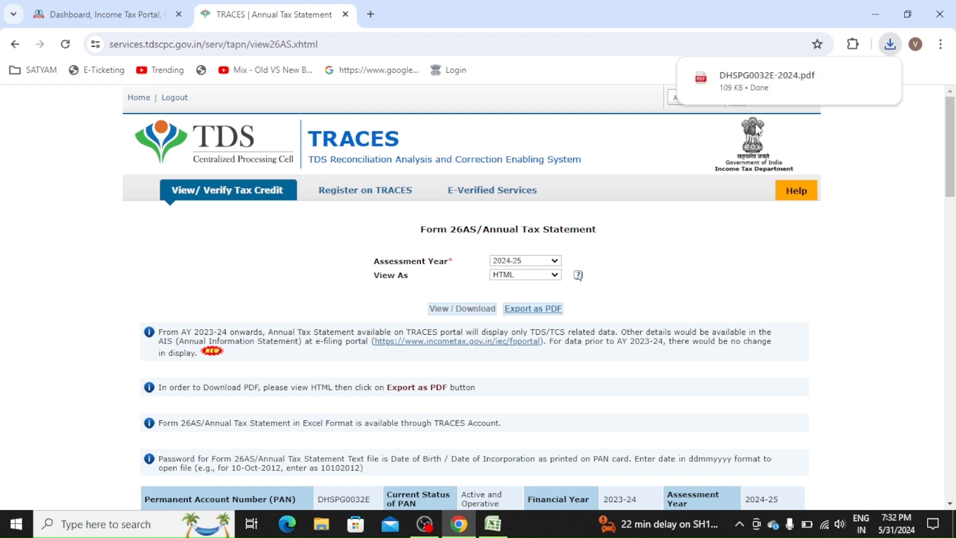
mouse_move(789, 79)
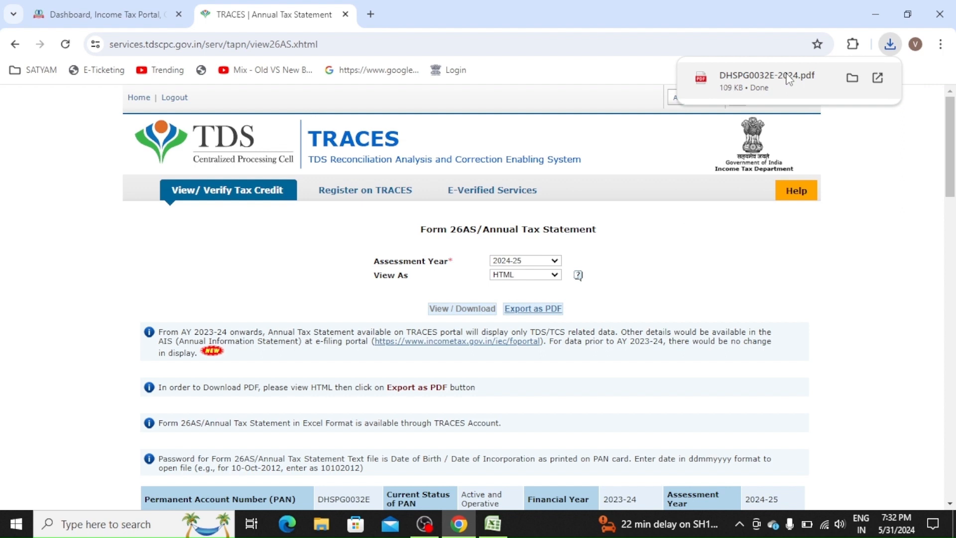
click(789, 79)
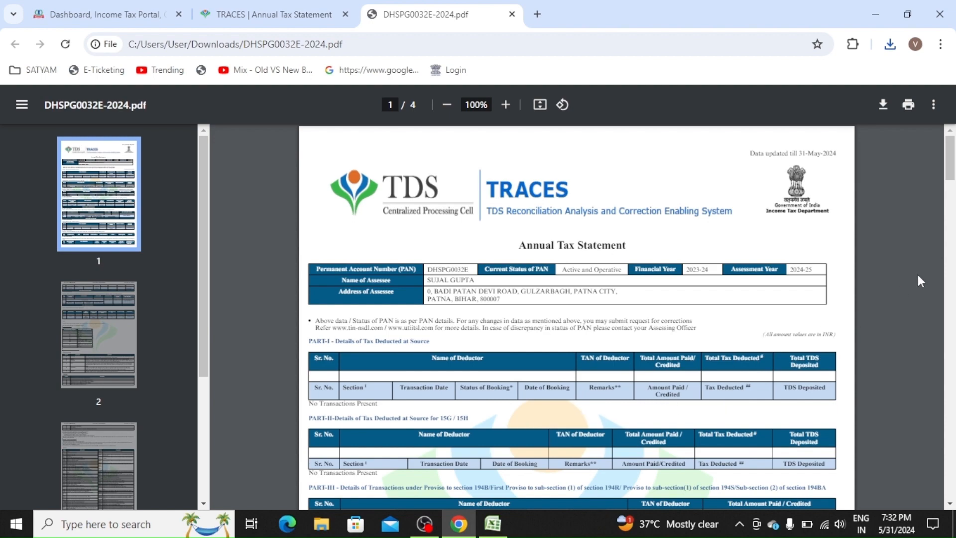
- Scroll the Form 26AS PDF to page 2 and back, then close the PDF and TRACES tabs
drag(955, 176, 954, 205)
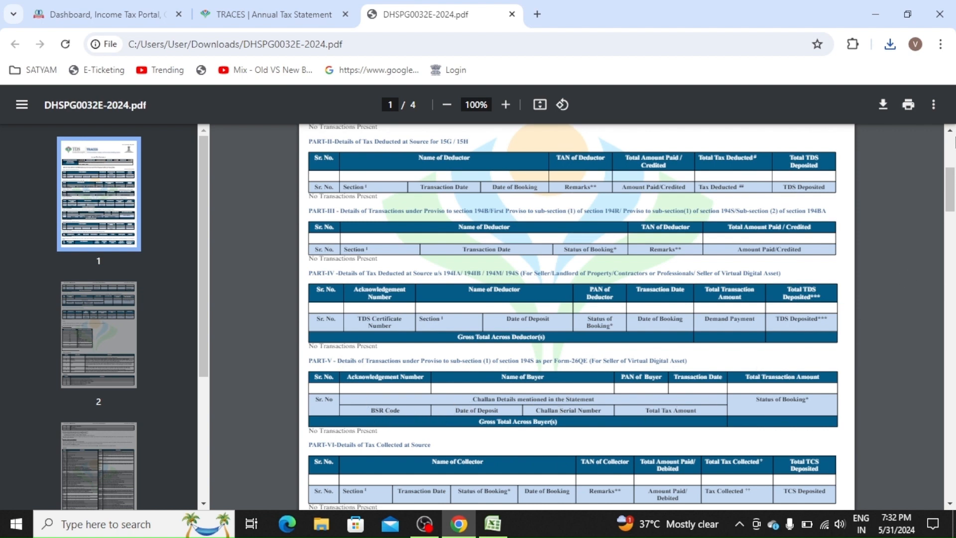
click(953, 158)
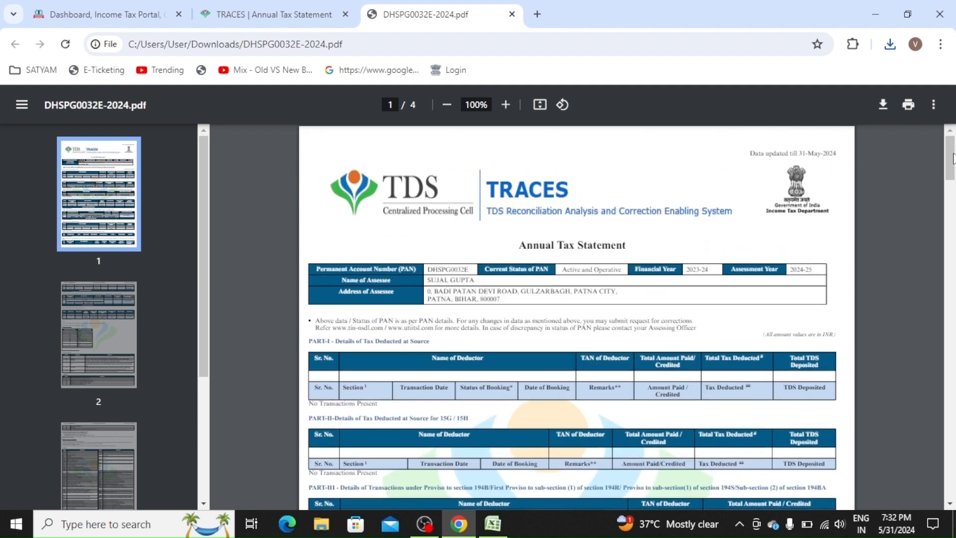
click(512, 14)
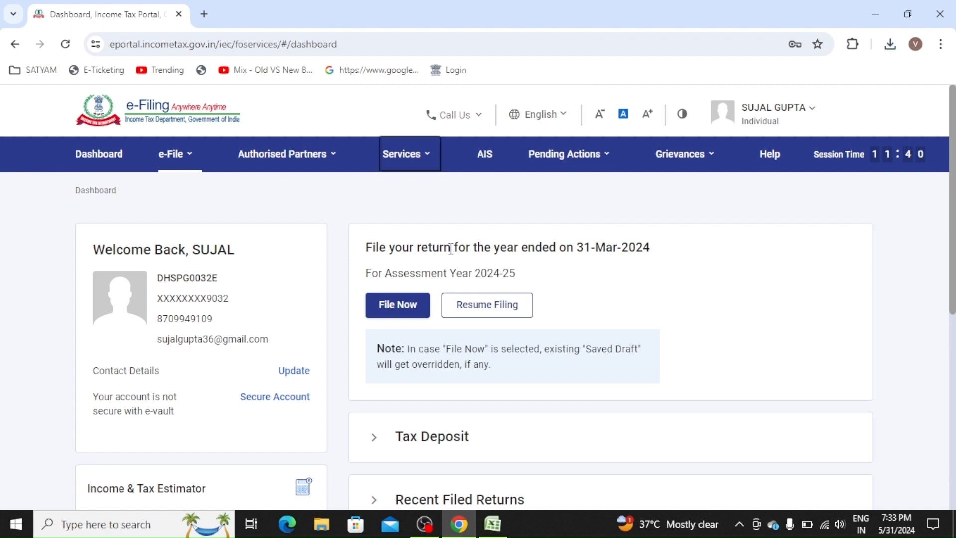
- File for 2024-25 (Current A.Y.) in Online mode and choose Start New Filing over the draft
click(401, 317)
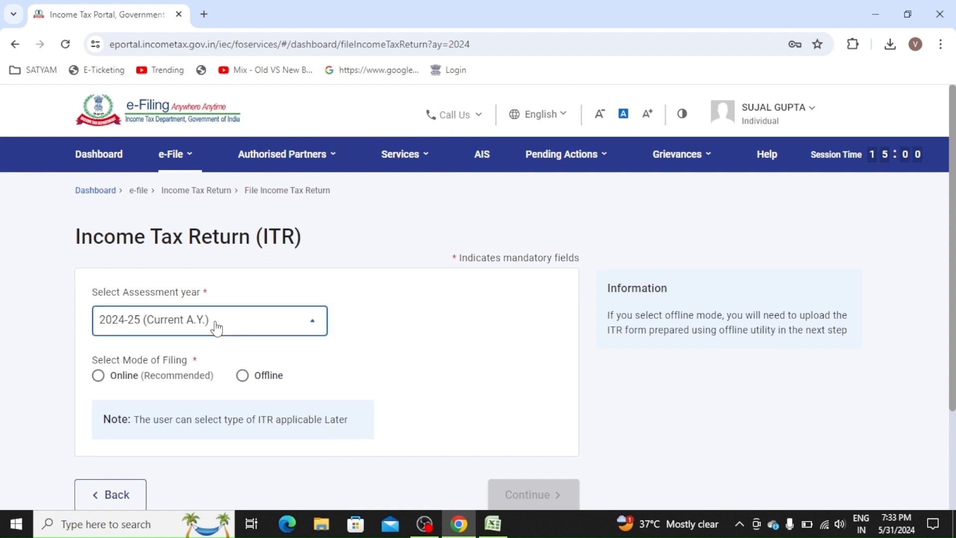
click(215, 324)
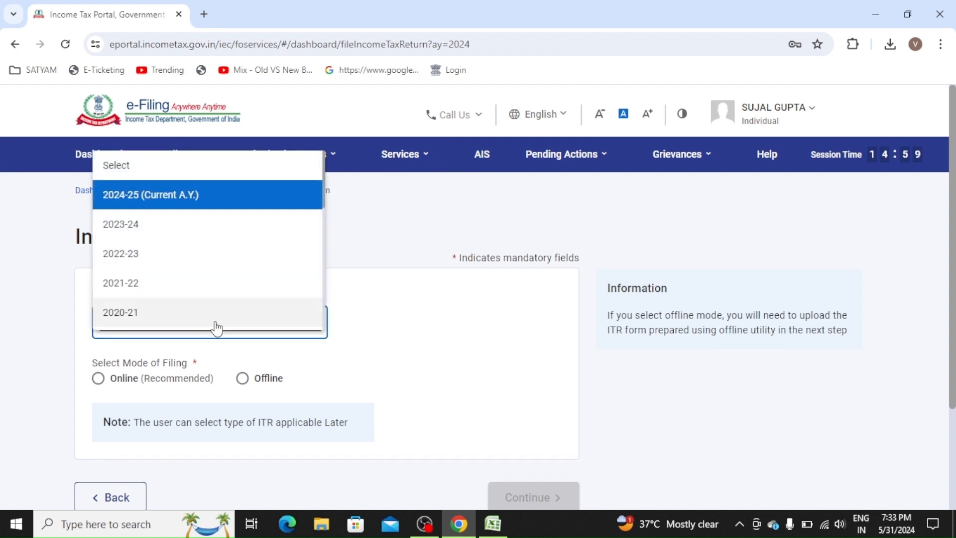
click(220, 200)
click(99, 378)
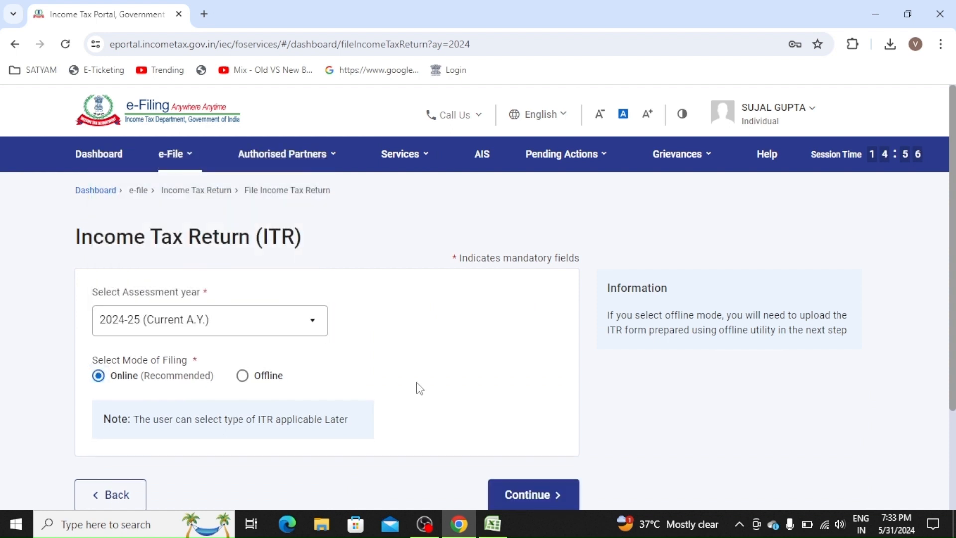
click(531, 497)
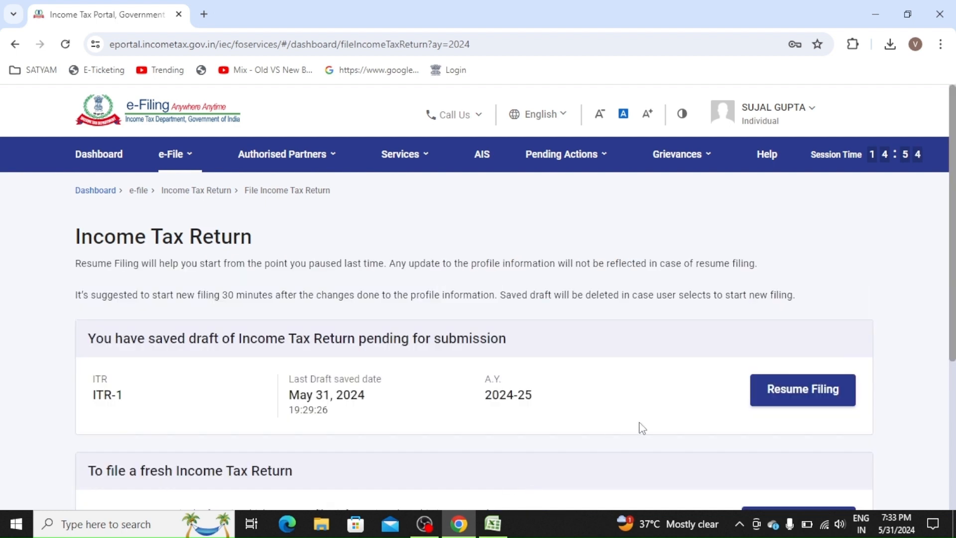
scroll(901, 424, down, 3)
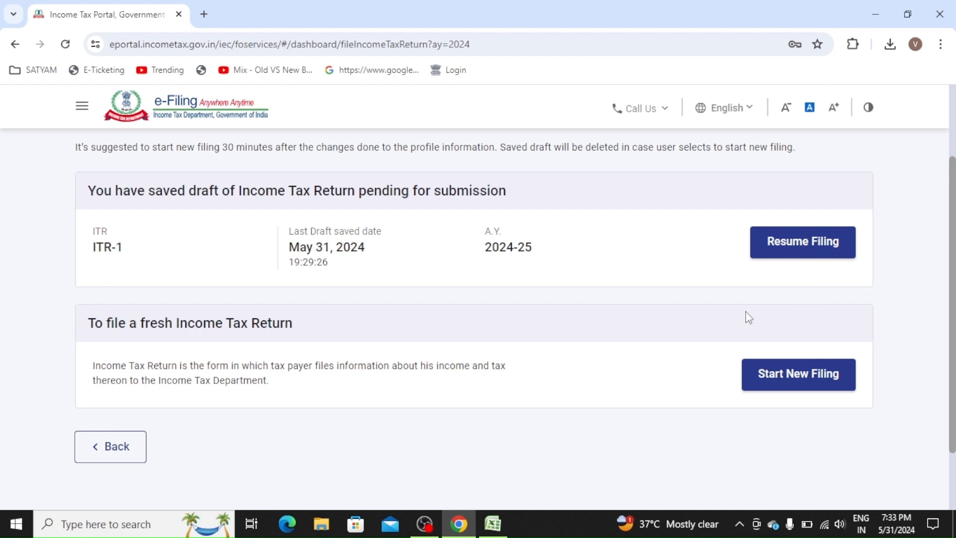
click(828, 389)
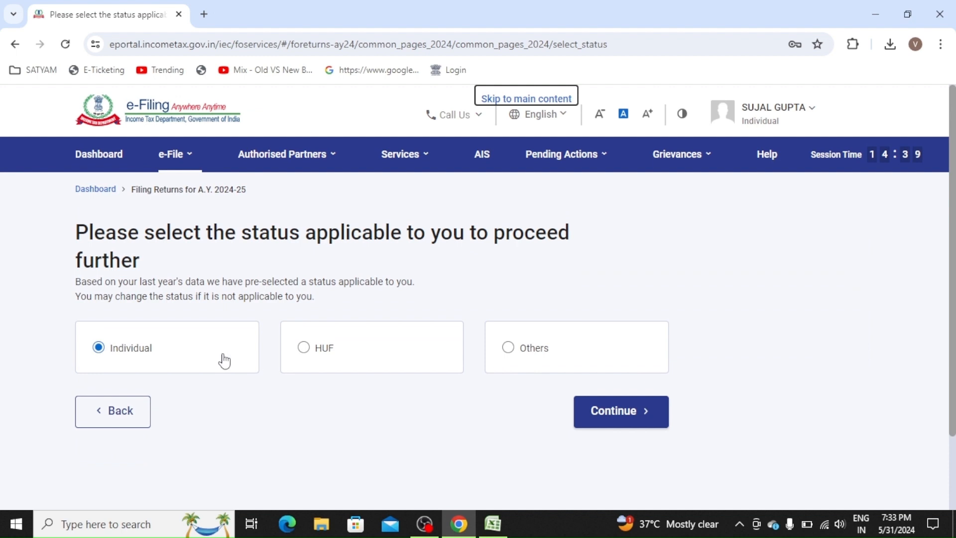
- Continue as Individual and proceed with the ITR-1 form
click(652, 410)
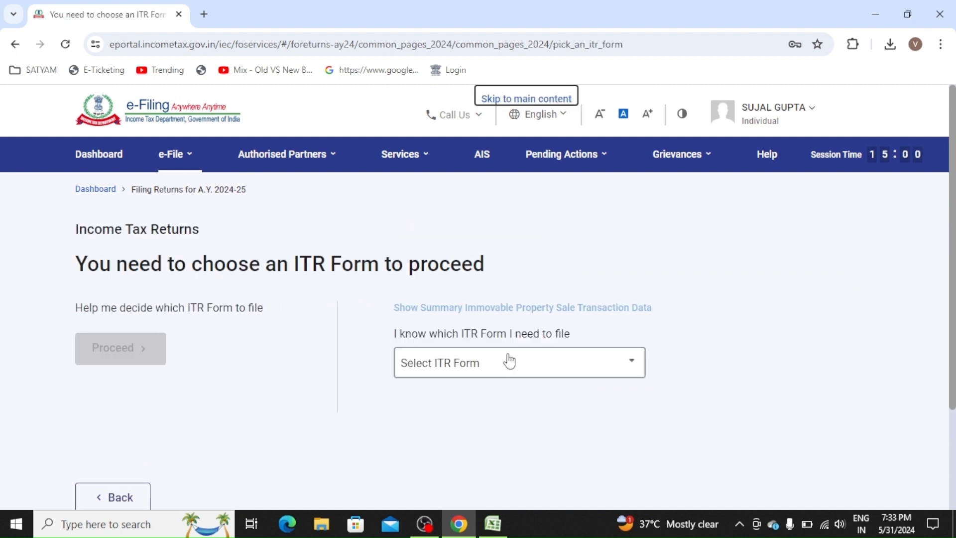
click(510, 361)
click(495, 265)
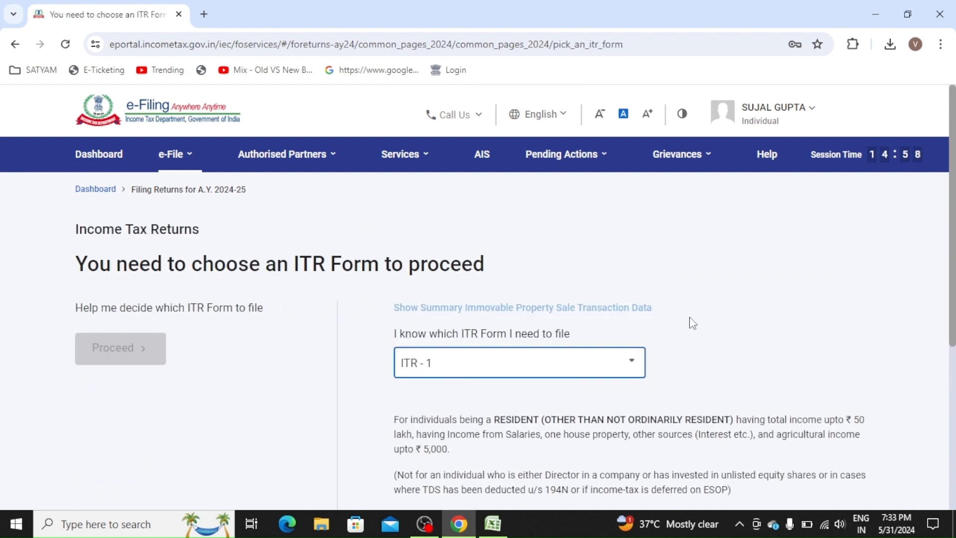
scroll(690, 322, down, 5)
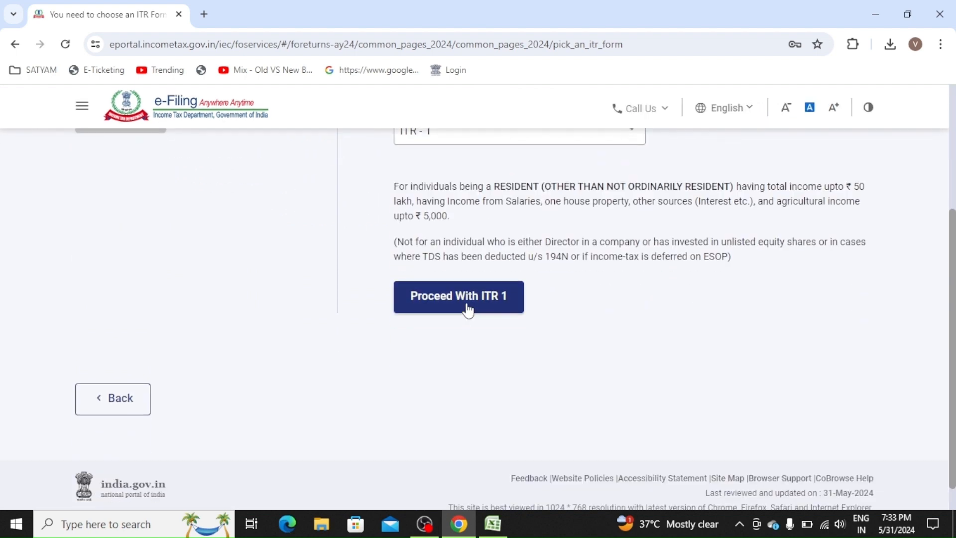
click(445, 301)
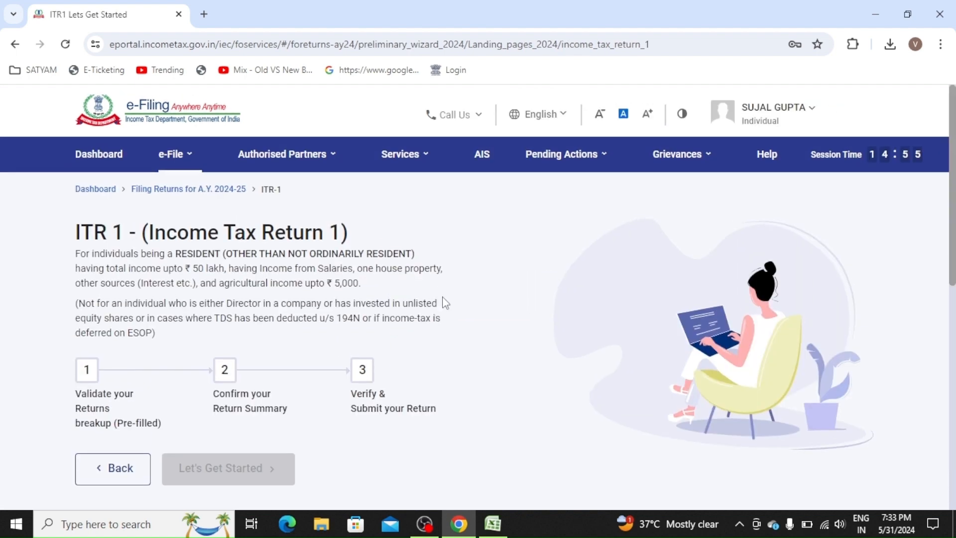
- Give 'Taxable income is more than basic exemption limit' as the filing reason and continue
scroll(458, 351, down, 3)
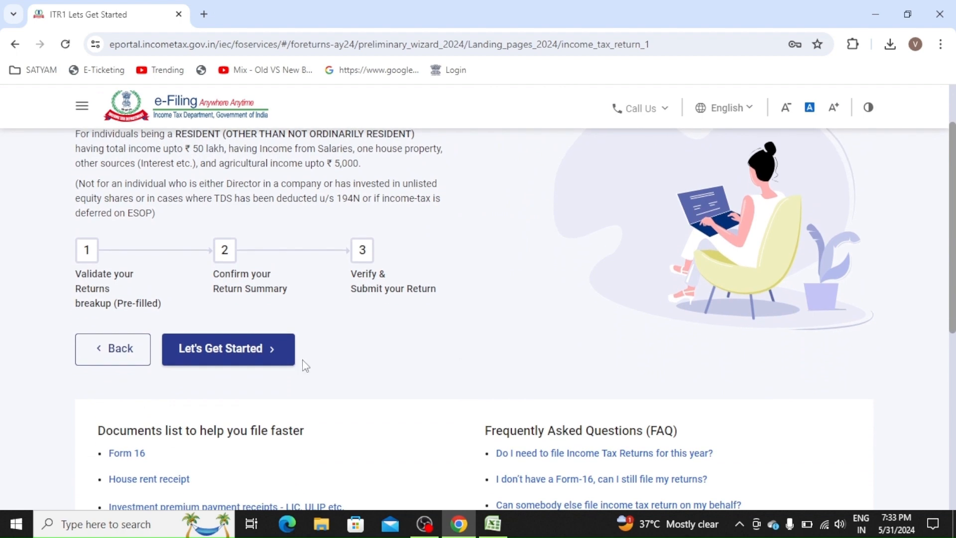
click(227, 366)
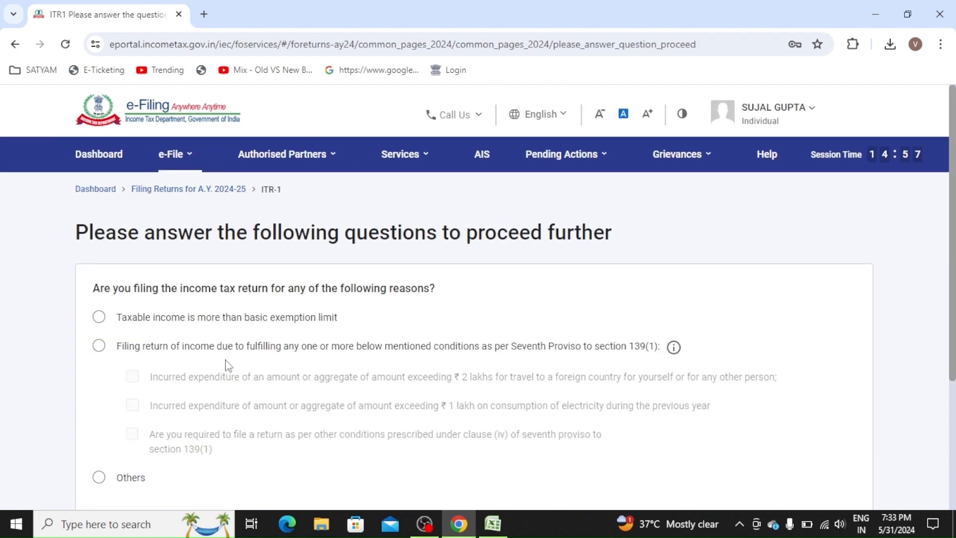
click(102, 324)
scroll(657, 311, down, 1)
scroll(654, 312, down, 3)
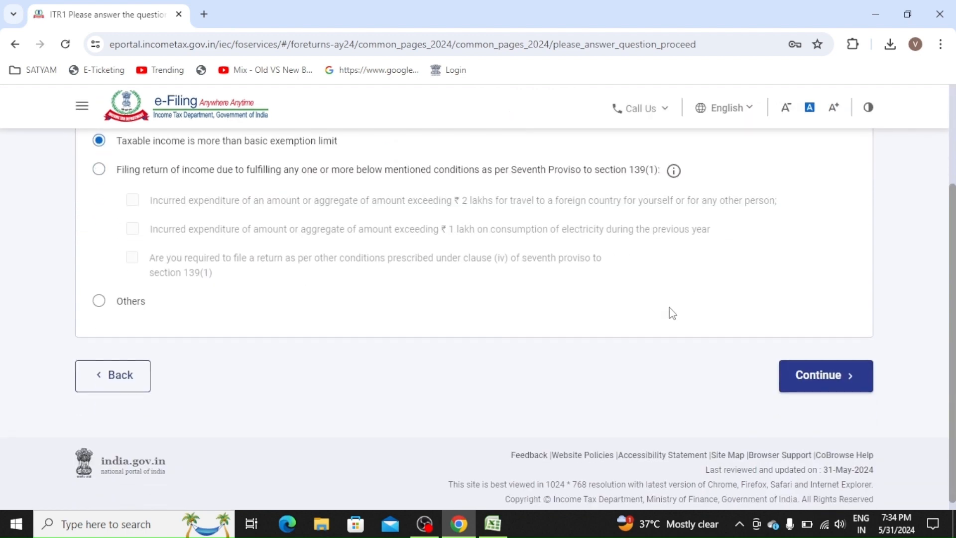
click(822, 376)
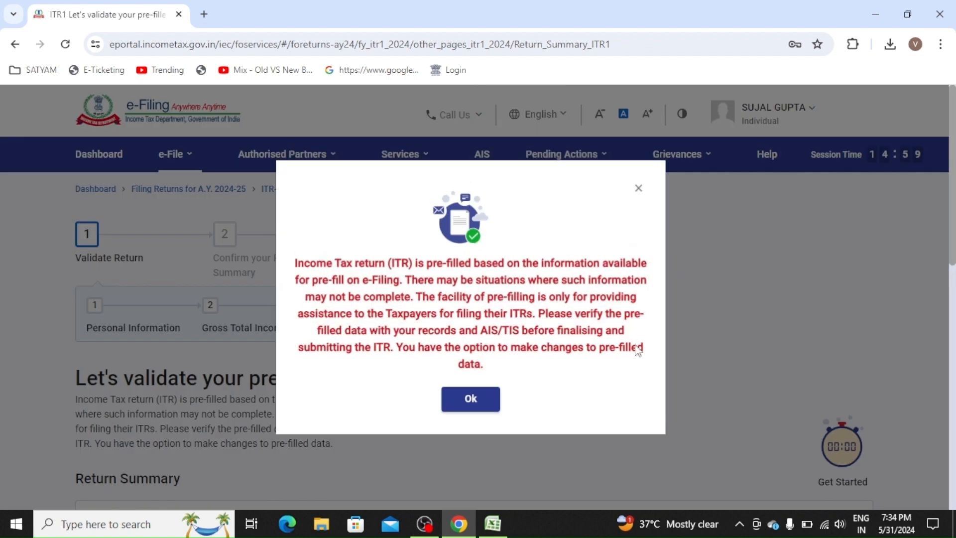
- Dismiss the pre-filled data notice and look over the return sections
click(472, 398)
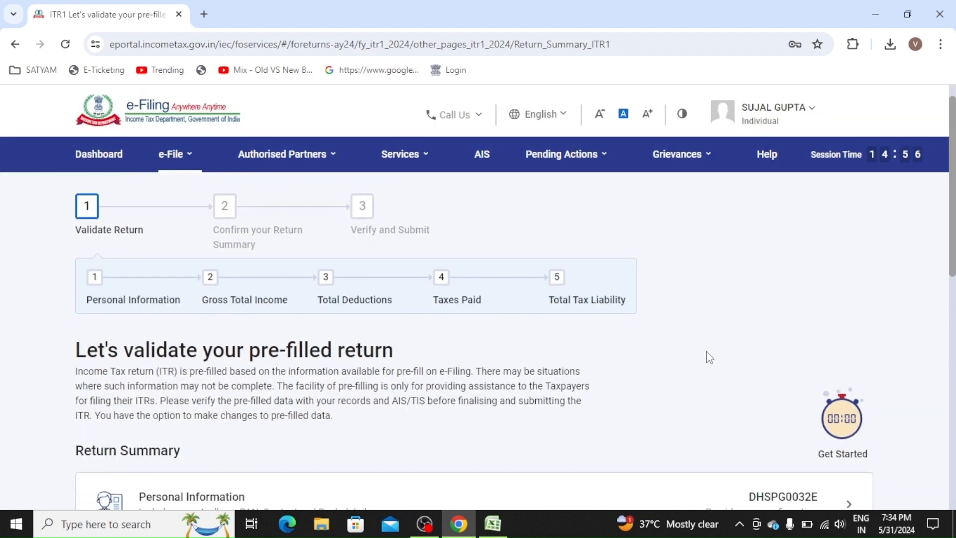
scroll(707, 357, down, 5)
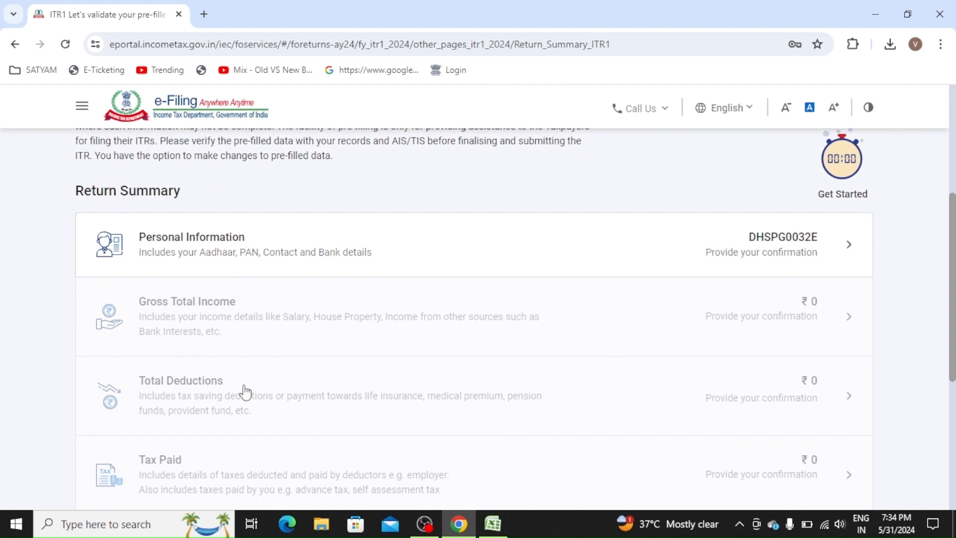
scroll(261, 450, down, 1)
scroll(263, 449, down, 3)
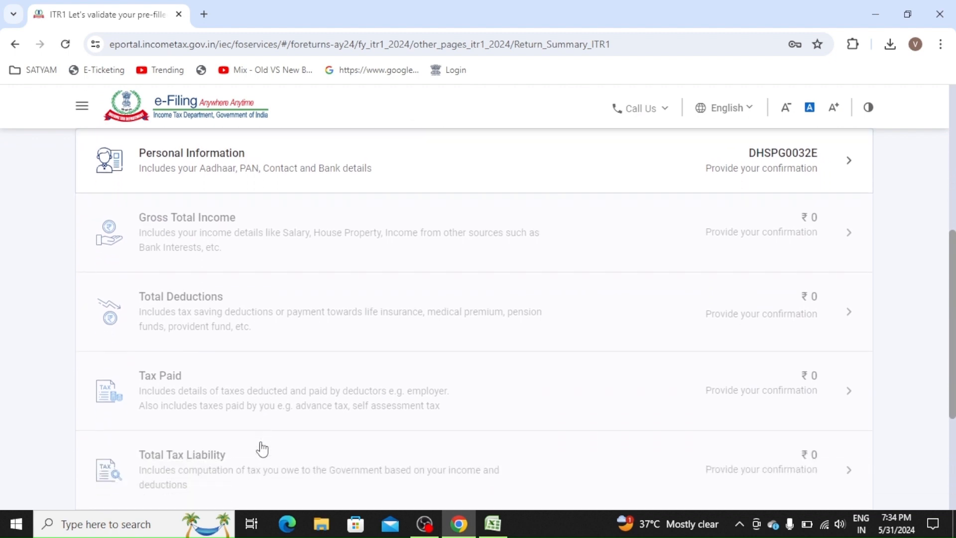
scroll(263, 447, up, 4)
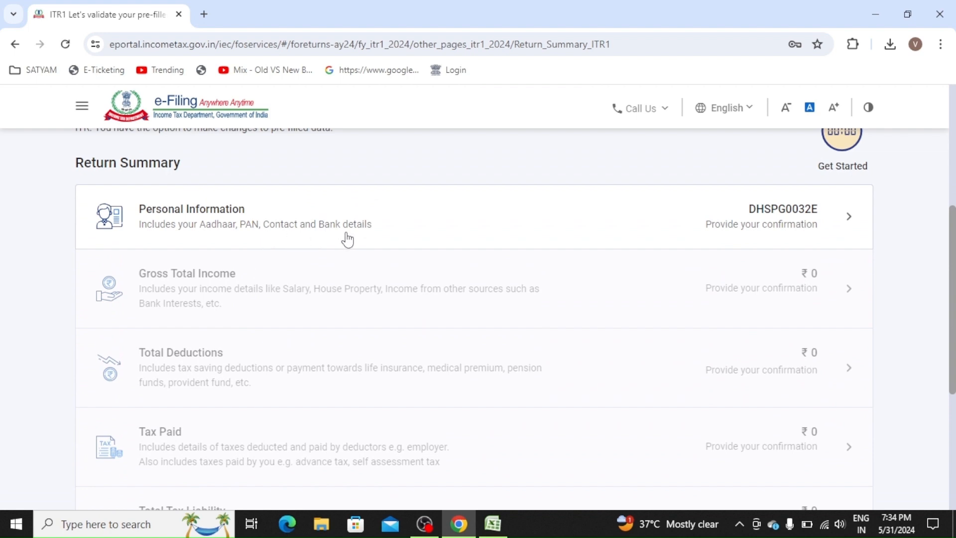
- Open Personal Information and browse the Nature of Employment options
click(247, 229)
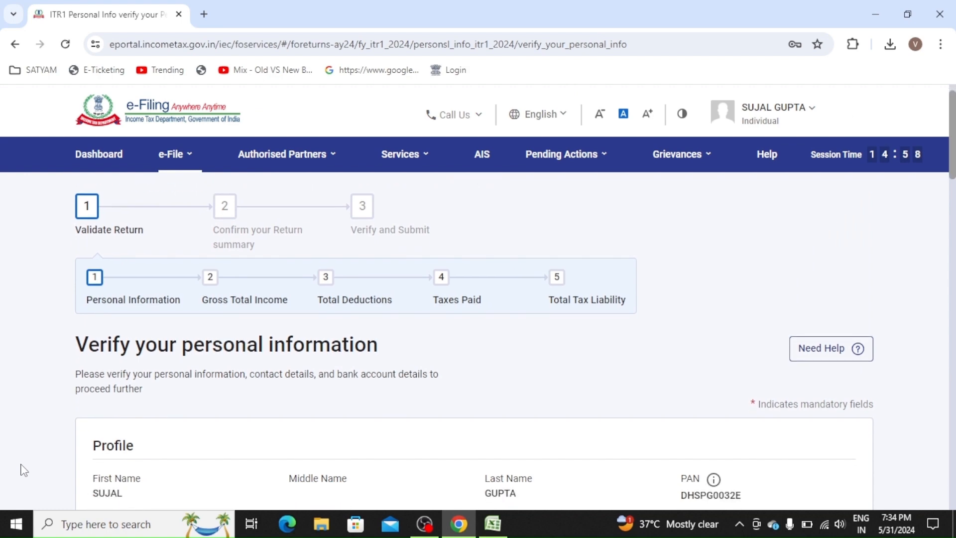
scroll(22, 470, down, 8)
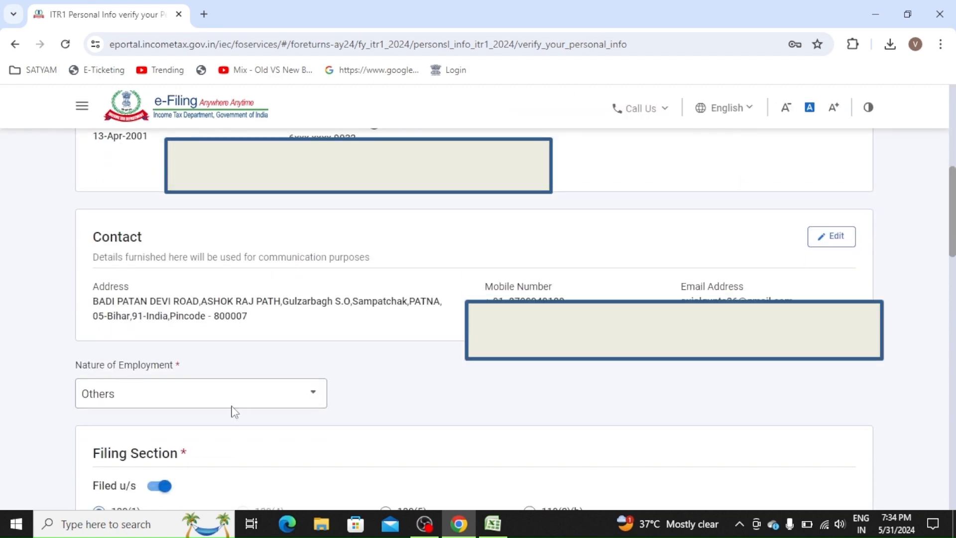
click(213, 399)
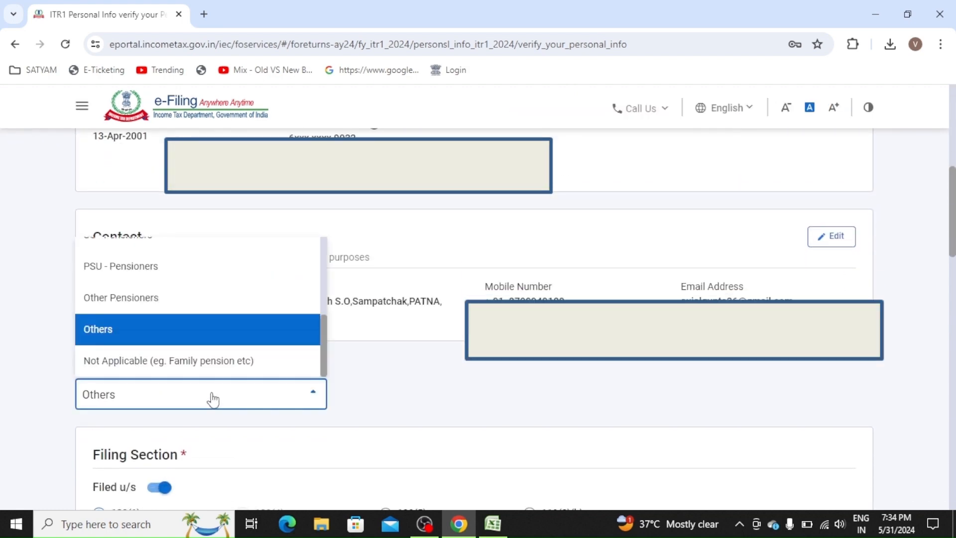
key(Up)
key(Up)
key(Up)
key(Up)
key(Up)
key(Up)
key(Up)
key(Up)
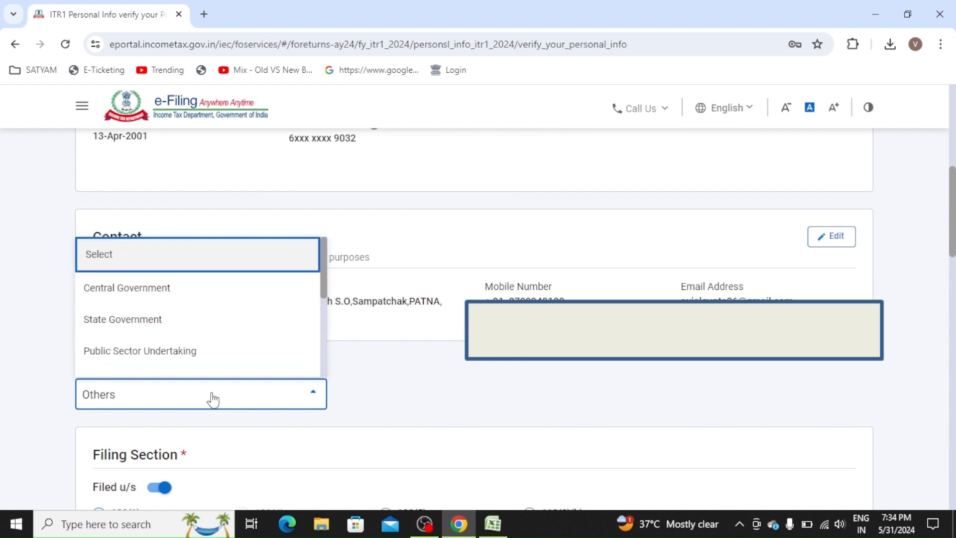
key(Down)
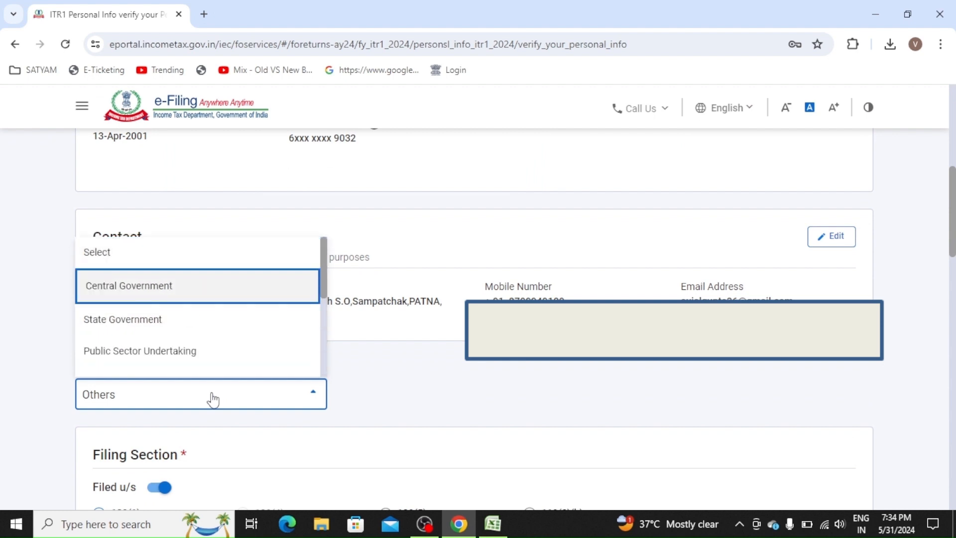
key(Down)
key(Down)
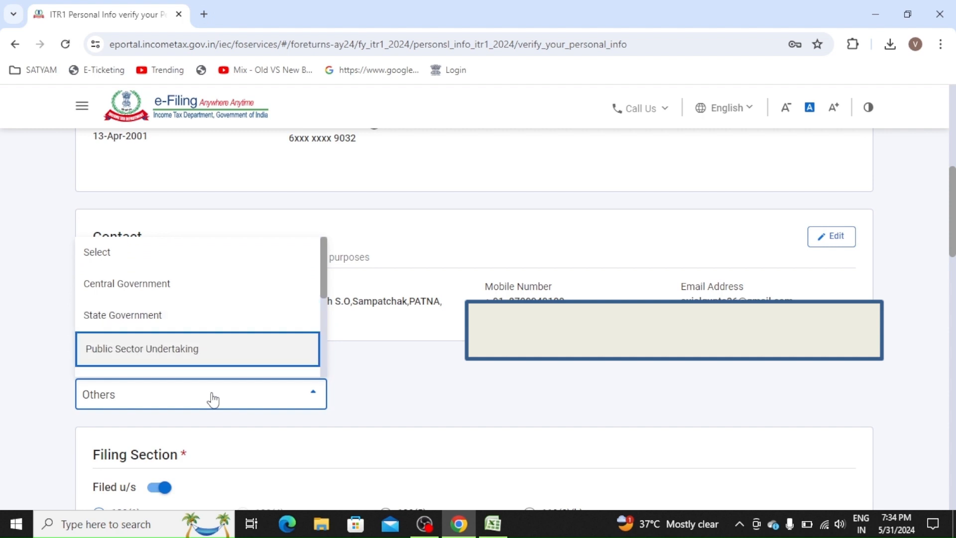
key(Down)
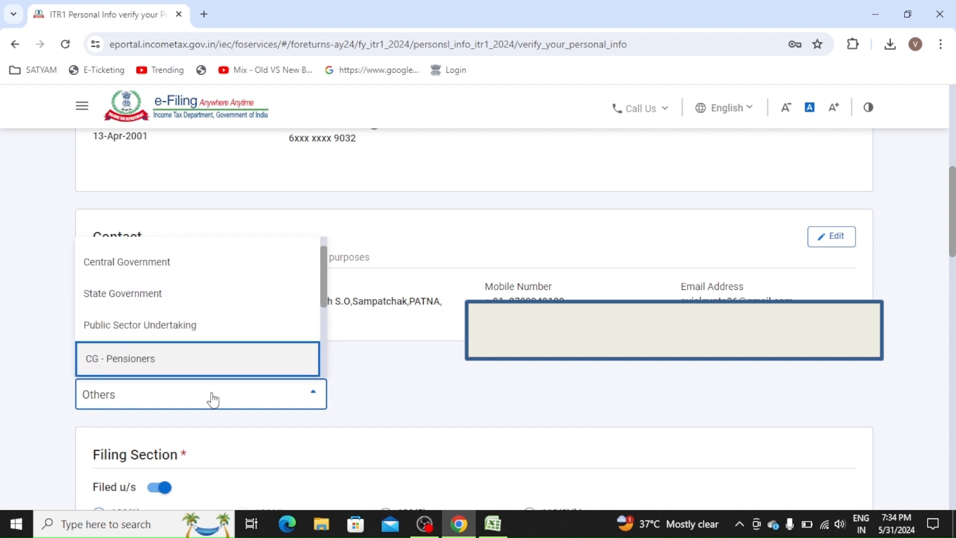
key(Down)
key(Down)
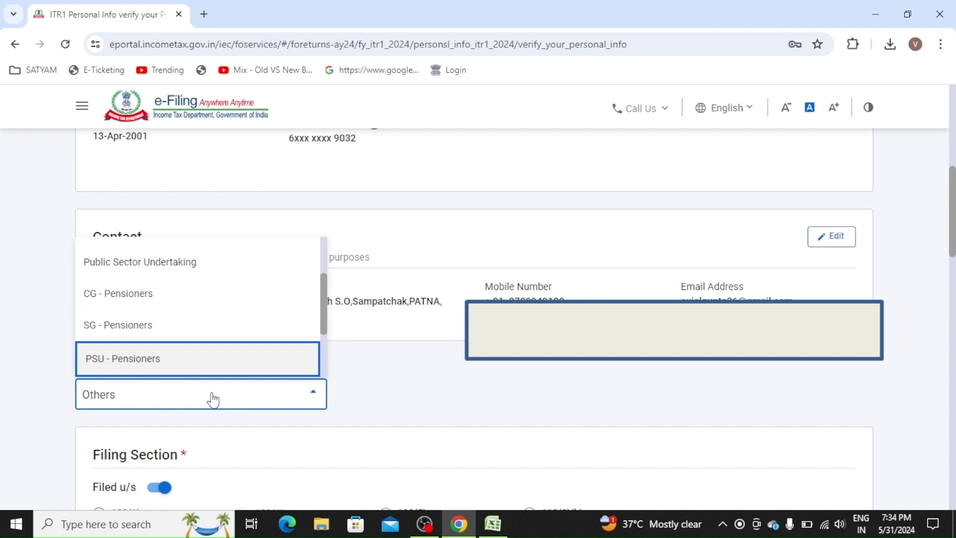
key(Down)
key(Up)
key(Down)
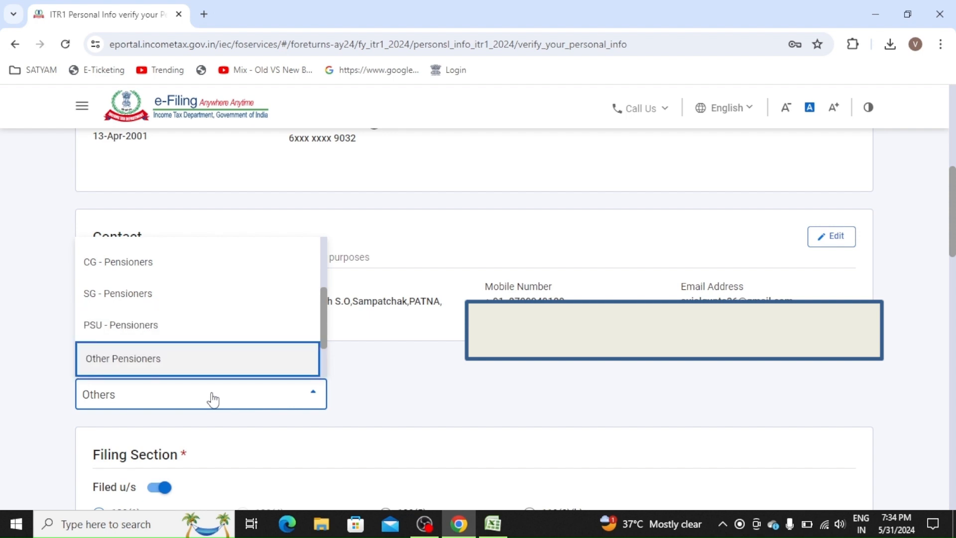
key(Down)
key(Down)
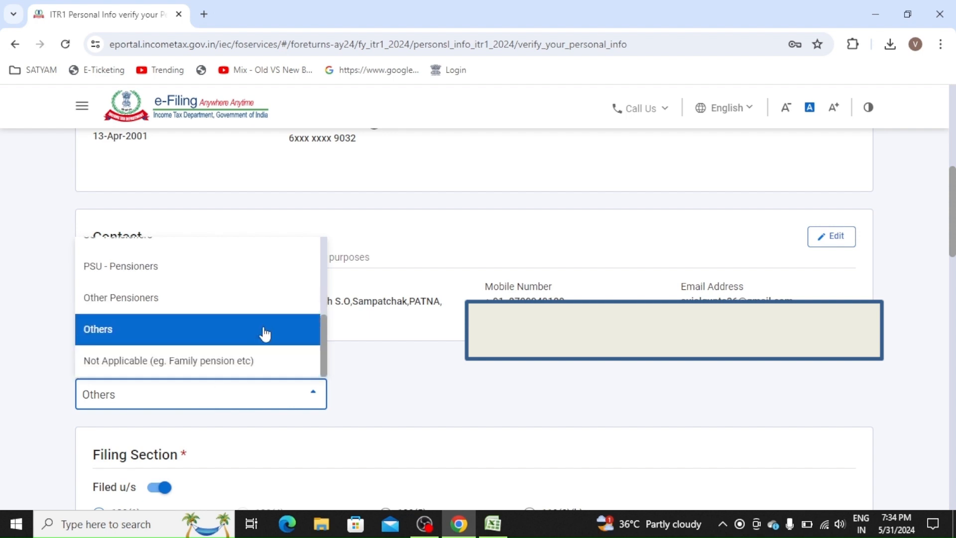
- Keep Nature of Employment as Others and review filing section, tax regime and prevalidated bank account
click(229, 338)
scroll(469, 393, down, 1)
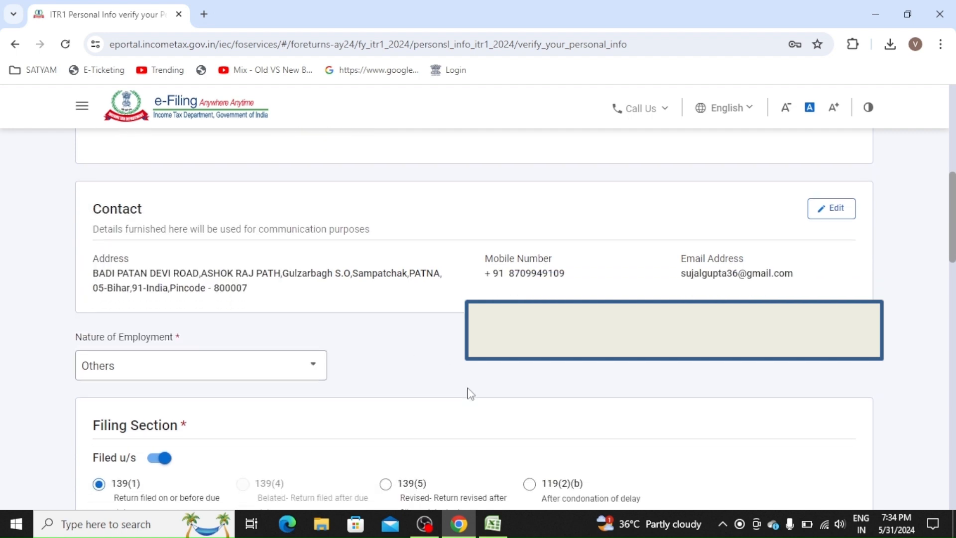
scroll(468, 393, down, 9)
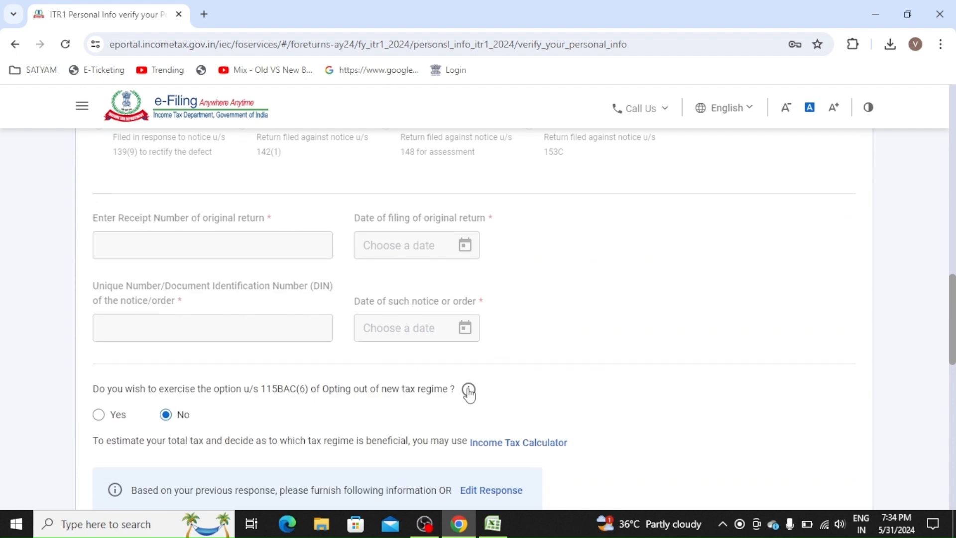
scroll(468, 393, down, 2)
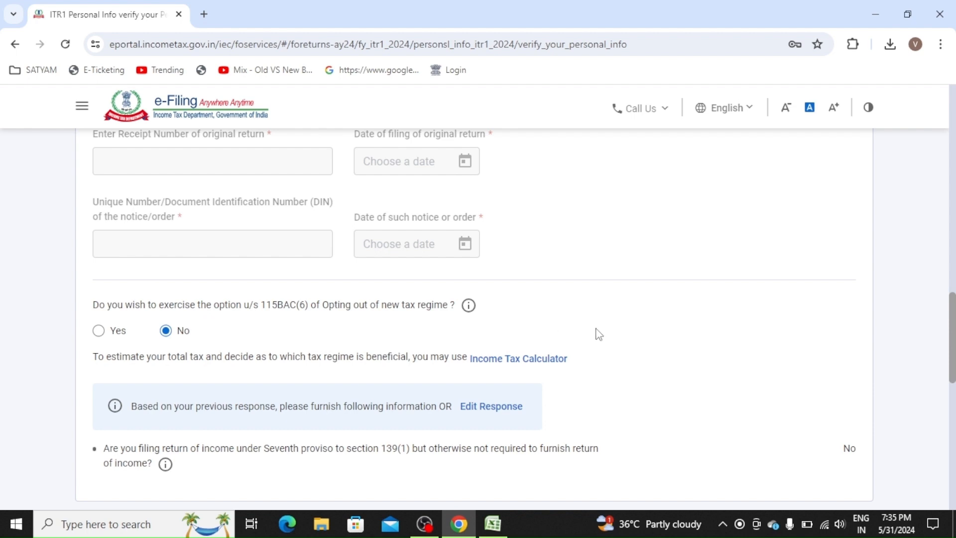
scroll(599, 334, down, 6)
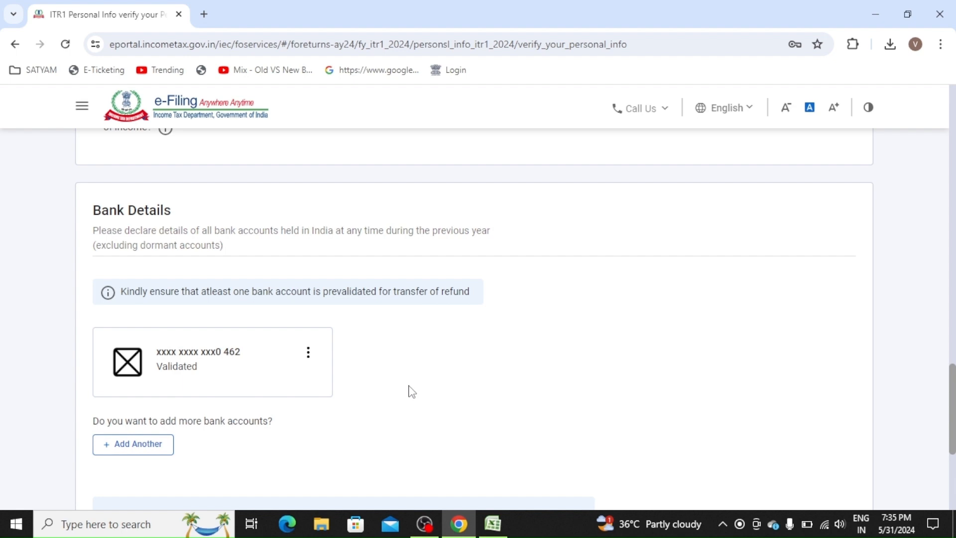
scroll(412, 392, down, 1)
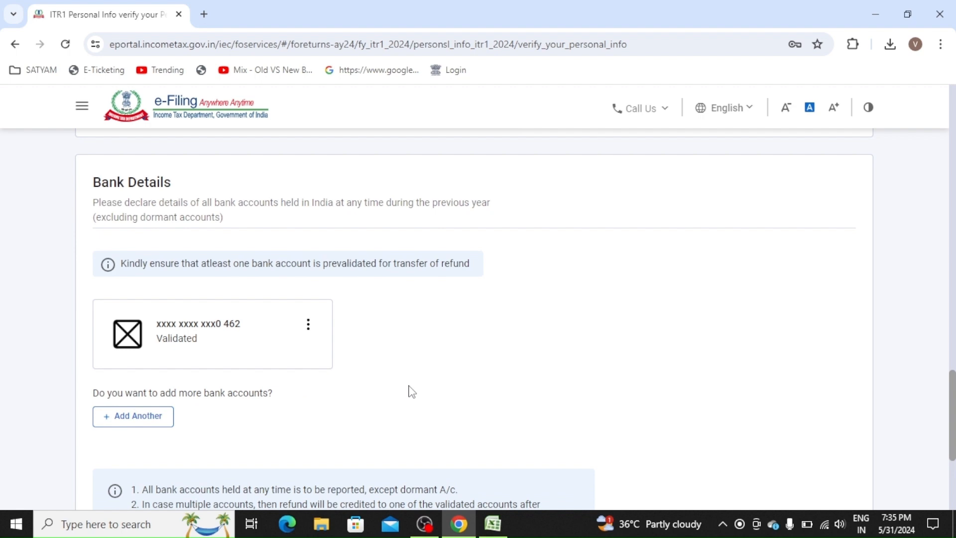
scroll(412, 392, down, 1)
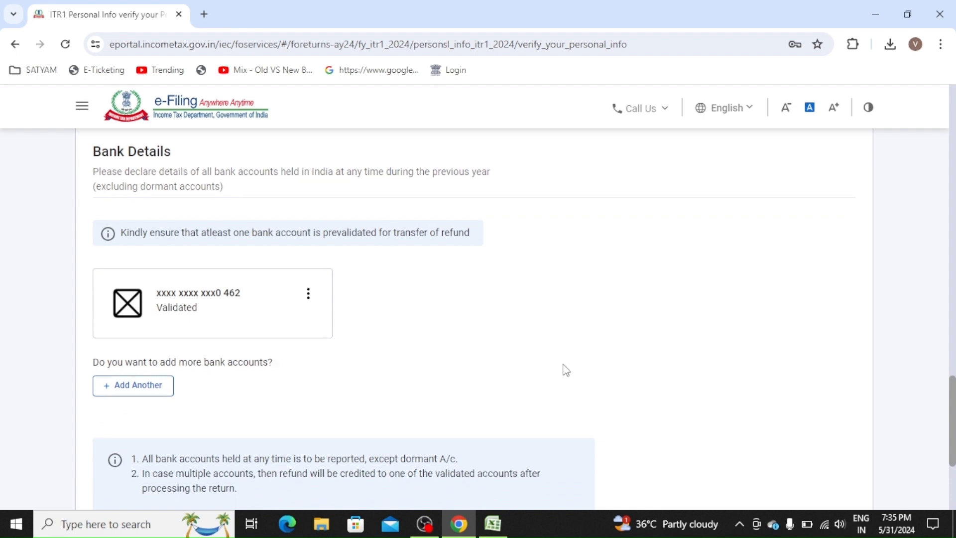
scroll(563, 369, down, 5)
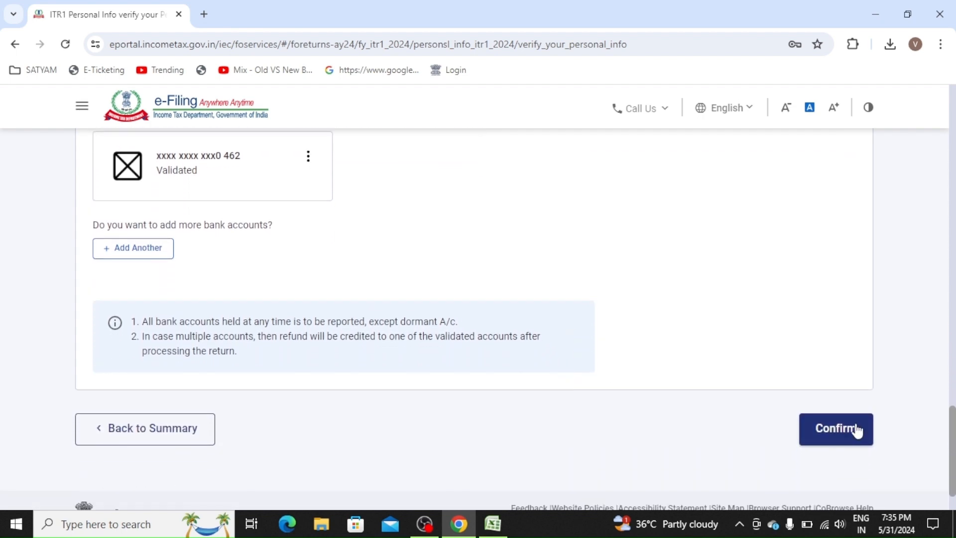
- Confirm the verified personal information and open the Gross Total Income section
click(856, 431)
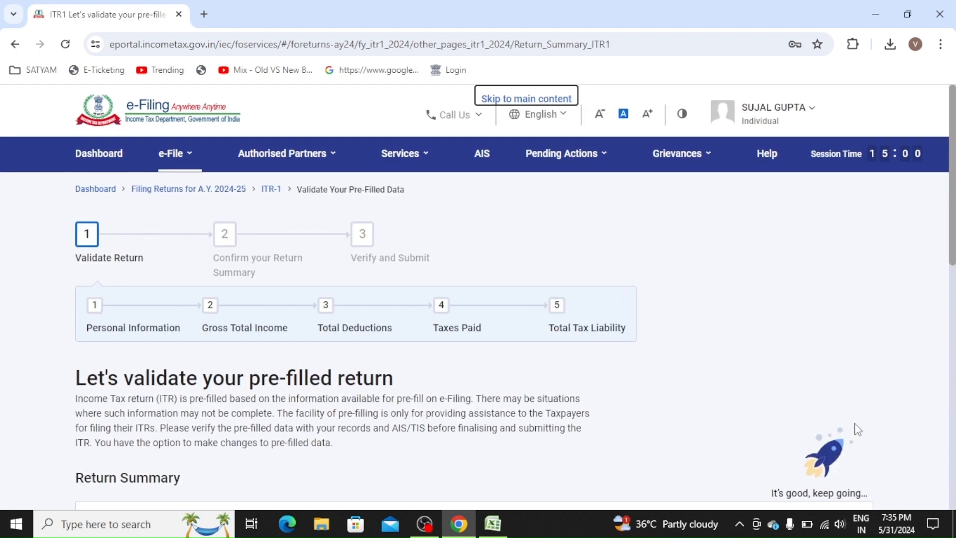
scroll(773, 353, down, 6)
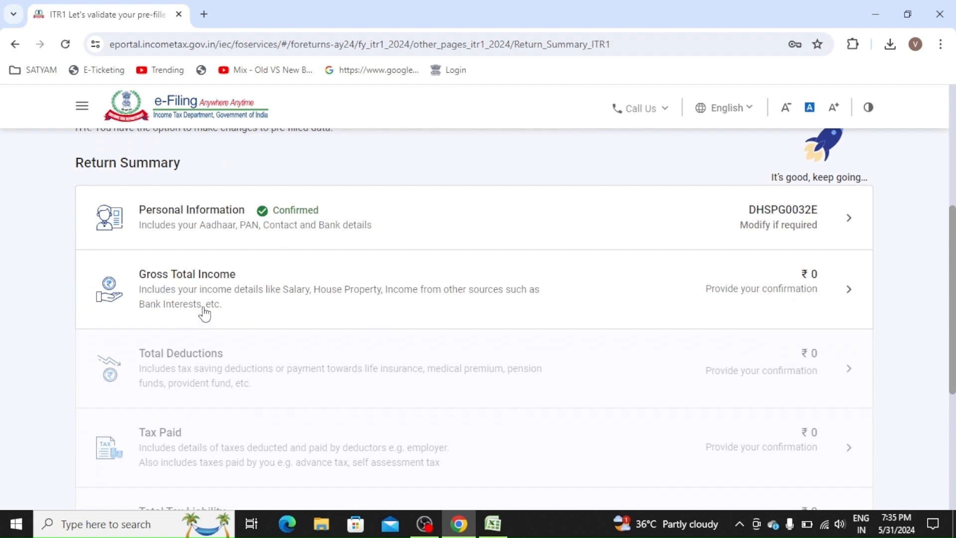
click(252, 297)
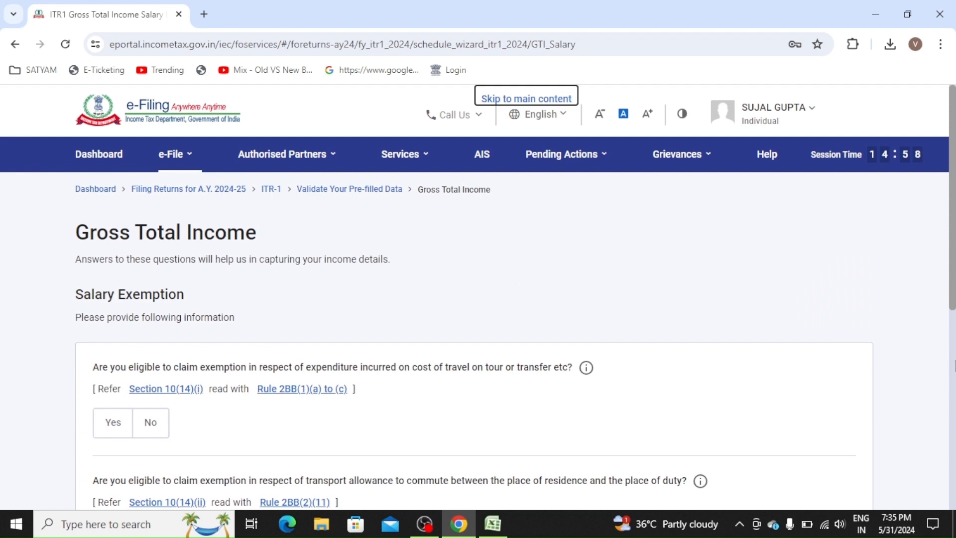
- Skip the salary exemption questions and open Income from Salary for editing
scroll(953, 366, down, 5)
click(814, 368)
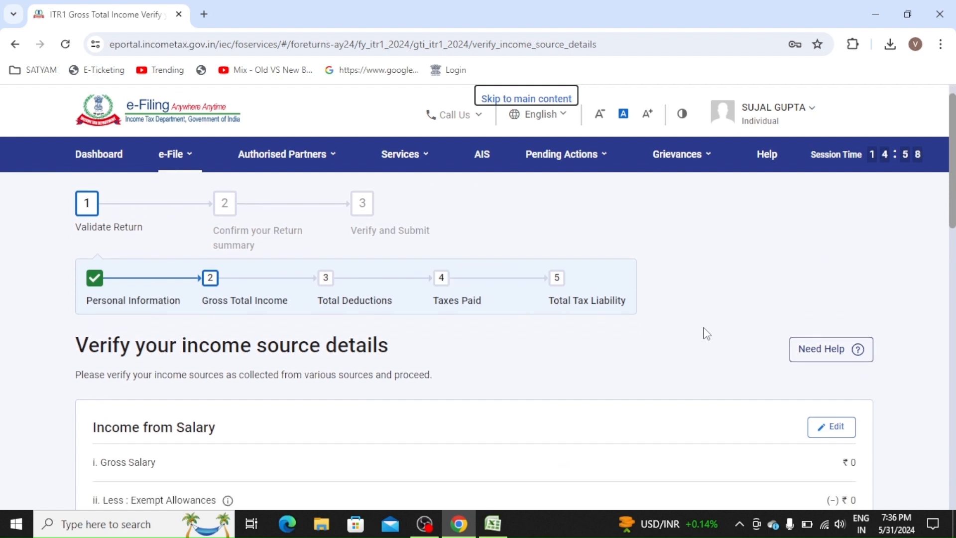
scroll(707, 333, down, 3)
scroll(707, 334, down, 2)
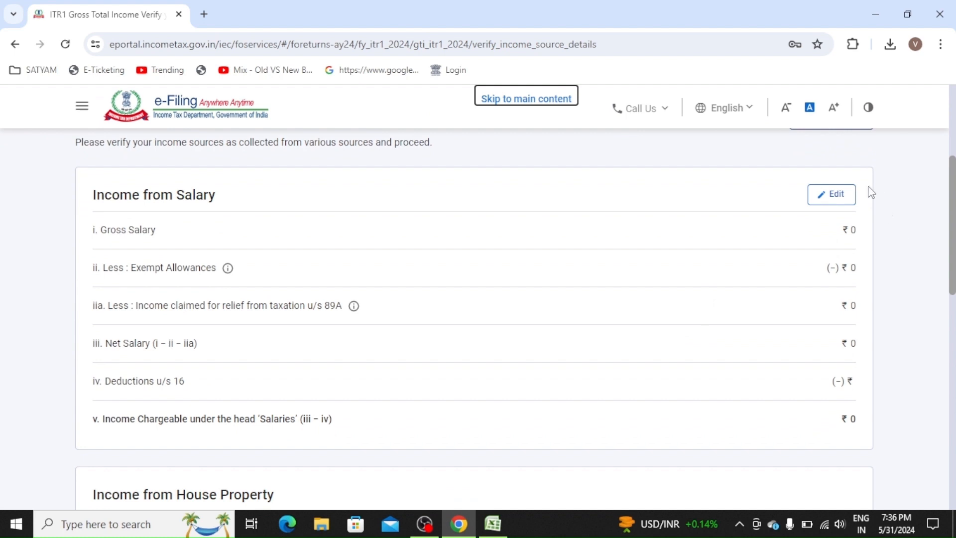
click(851, 197)
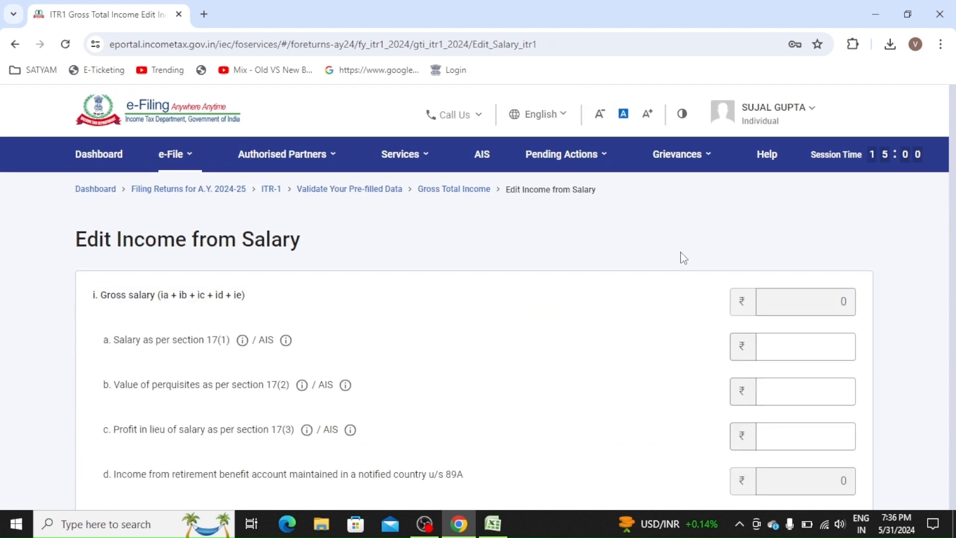
- Enter ₹6,00,000 as salary under section 17(1)
scroll(615, 282, down, 2)
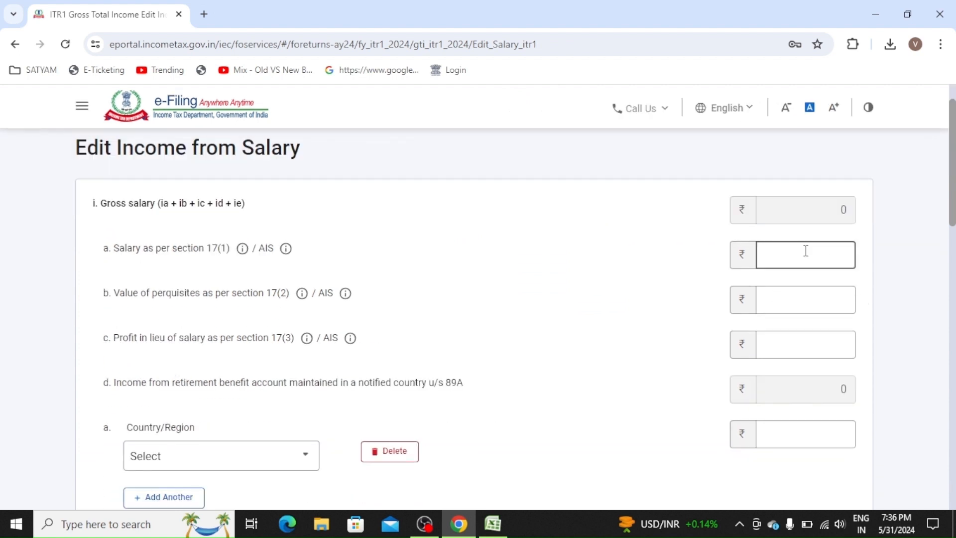
click(832, 259)
text(600000)
click(662, 259)
- Delete the empty Country/Region and Nature of Exempt Allowance rows
scroll(664, 259, down, 2)
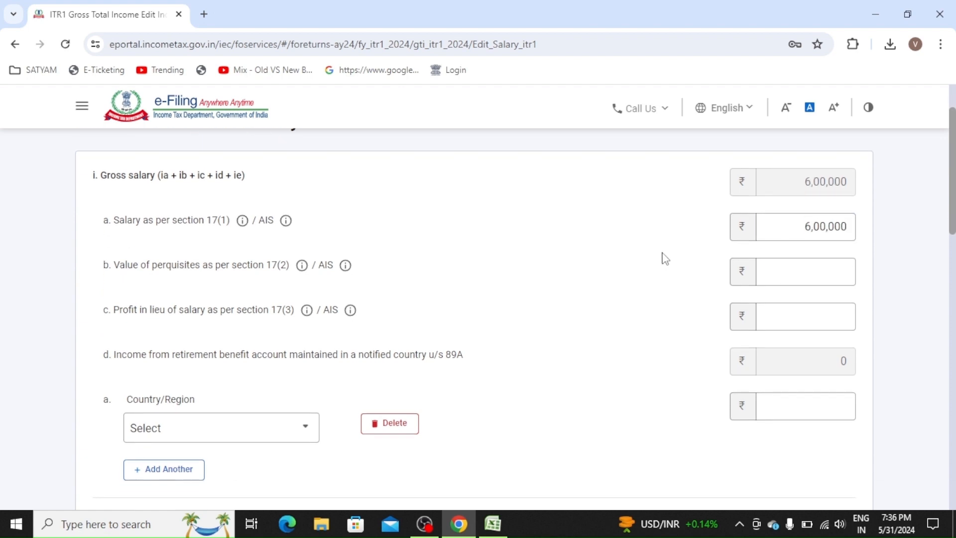
scroll(664, 258, down, 3)
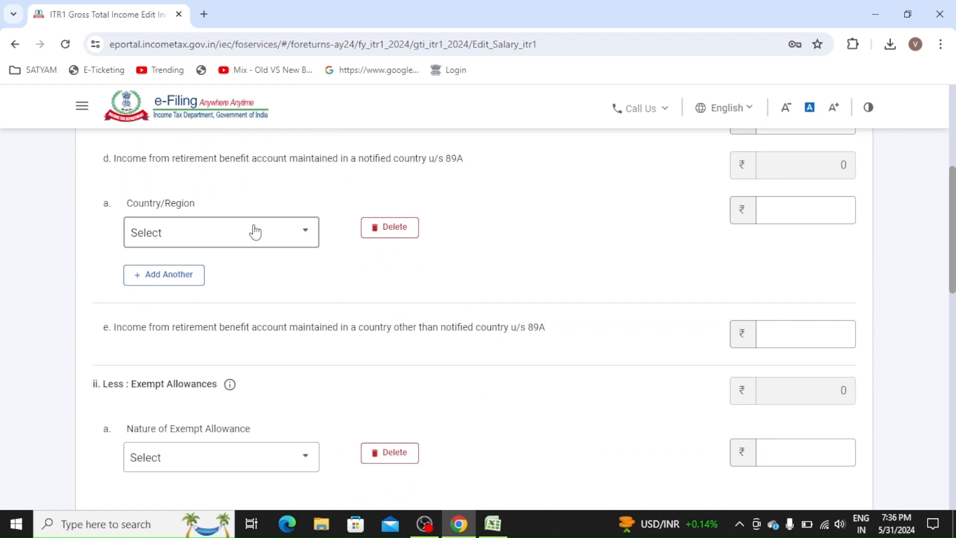
click(282, 238)
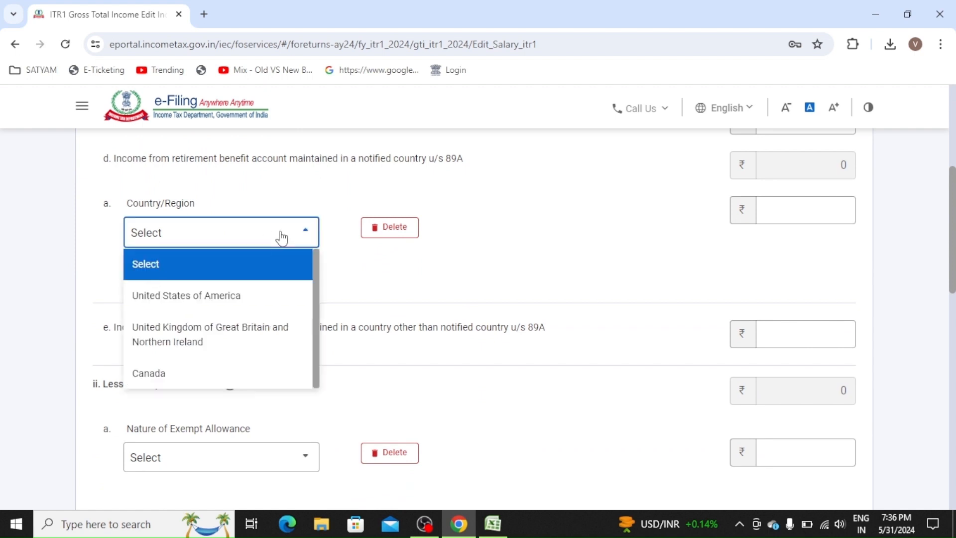
click(278, 266)
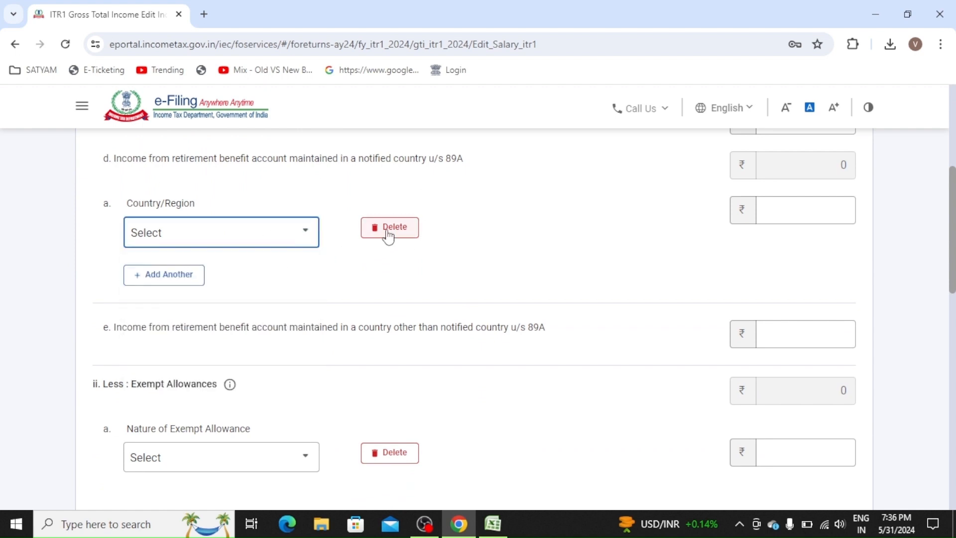
click(380, 234)
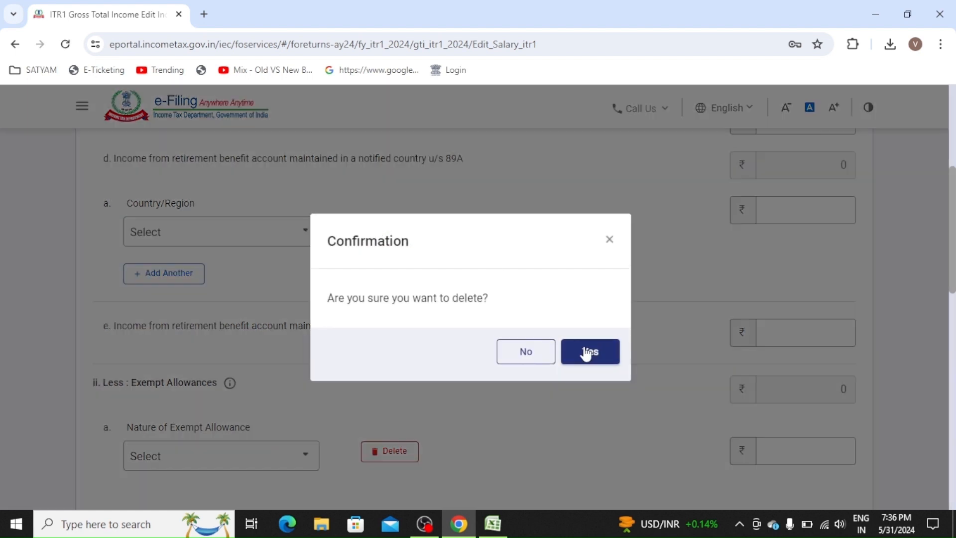
click(588, 352)
scroll(589, 352, down, 2)
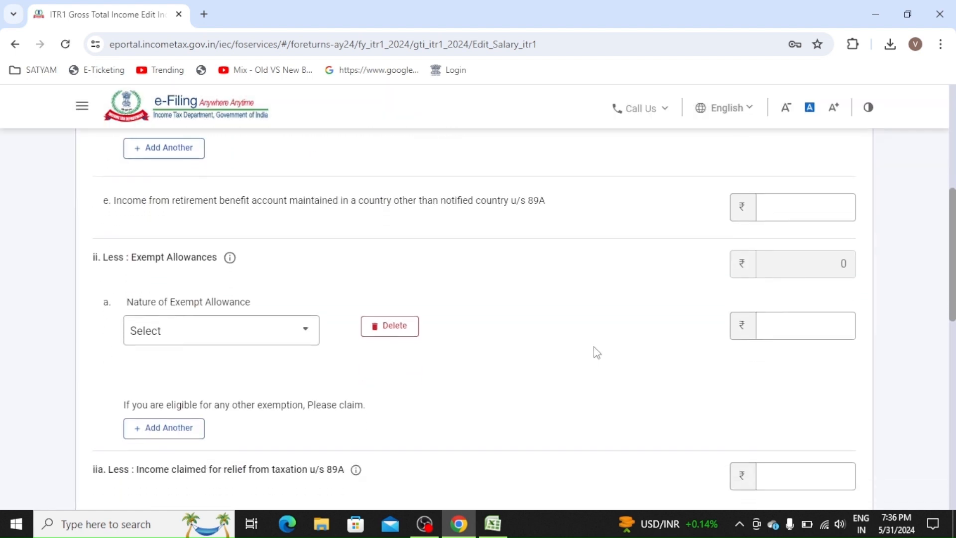
click(251, 307)
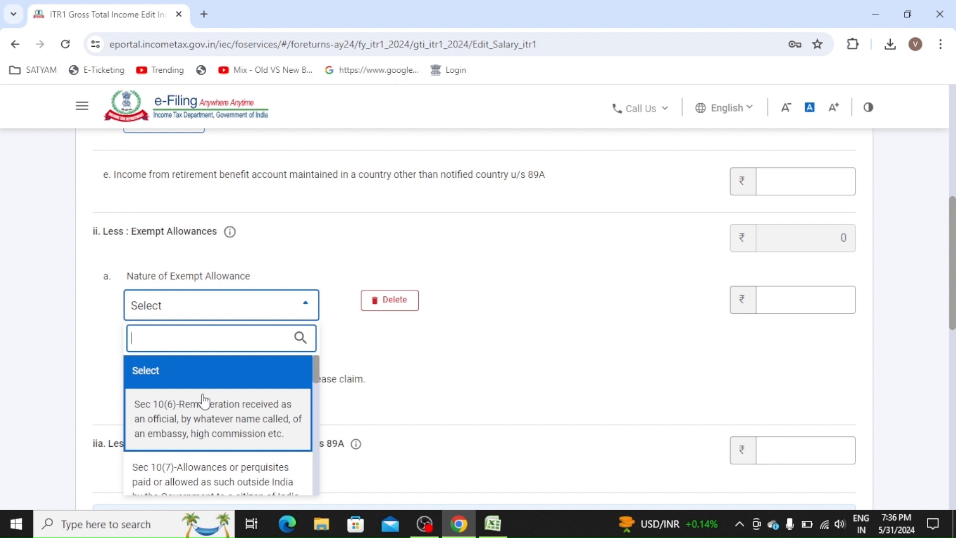
scroll(204, 401, down, 4)
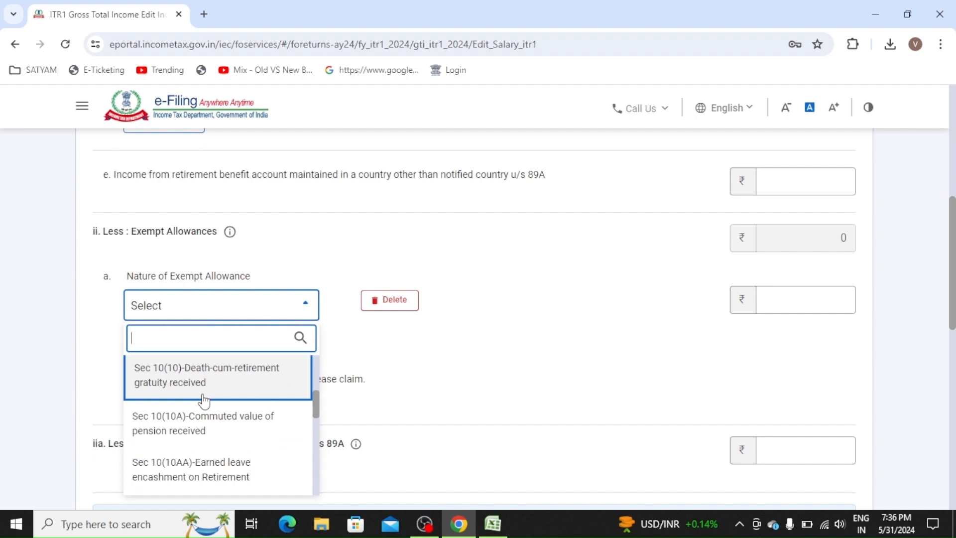
key(Up)
key(Up)
key(Up)
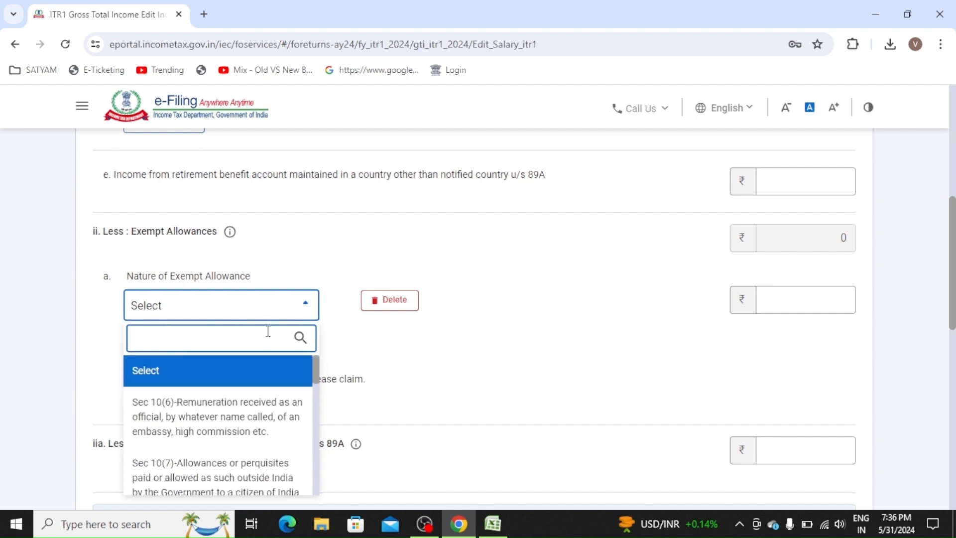
click(378, 304)
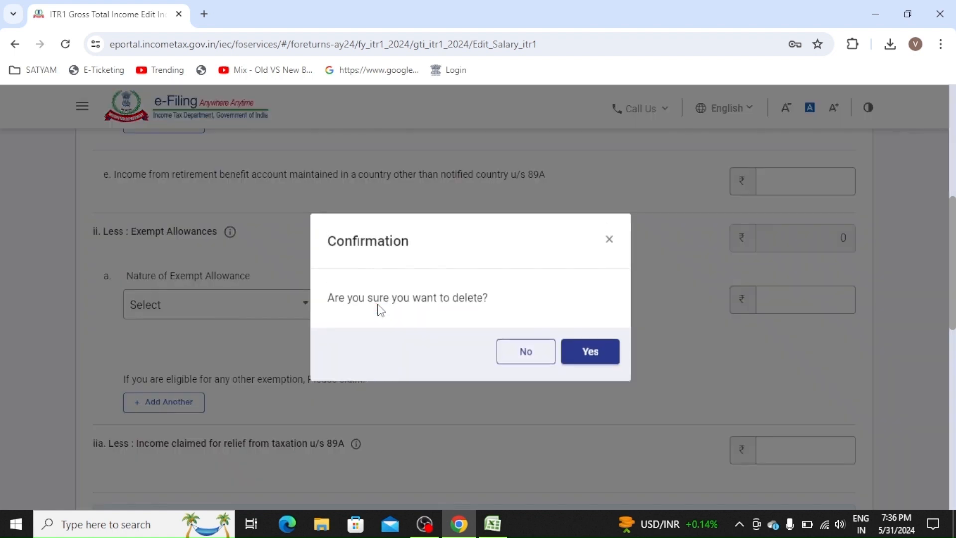
click(595, 357)
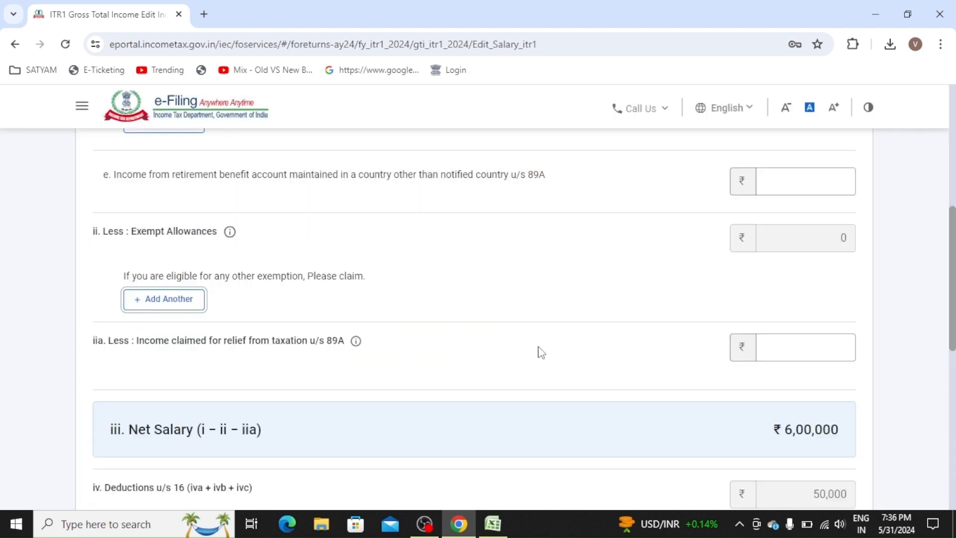
- Save the edited salary details
scroll(537, 352, down, 1)
scroll(538, 352, down, 4)
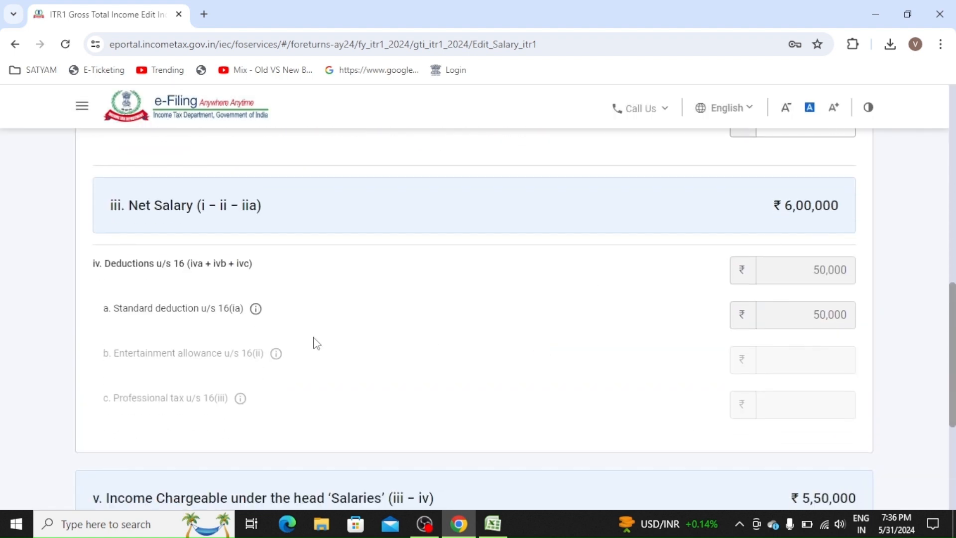
scroll(913, 356, down, 1)
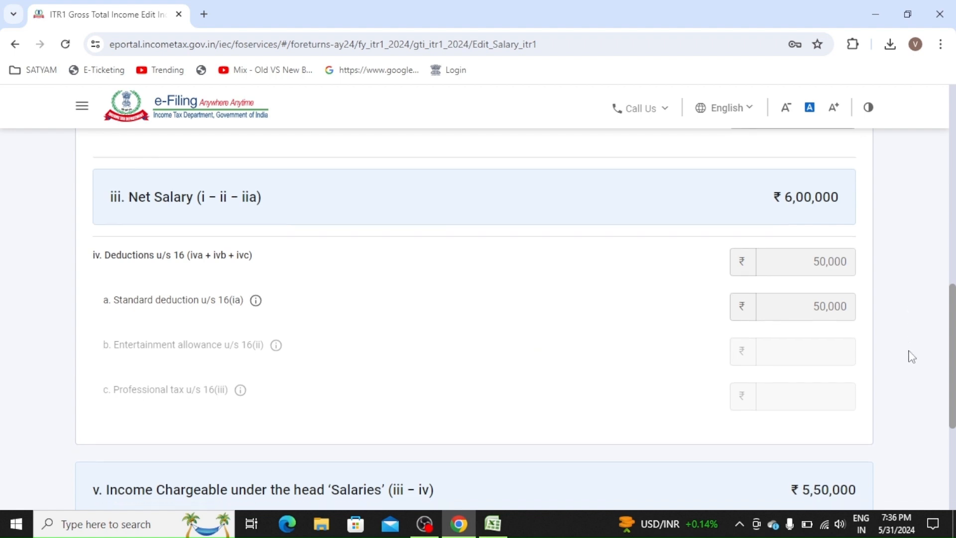
scroll(910, 357, down, 3)
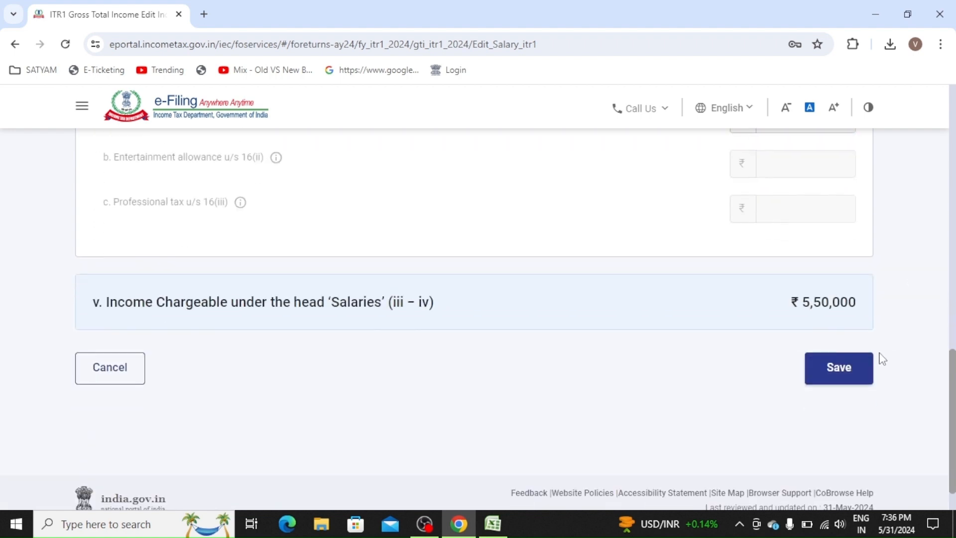
click(857, 379)
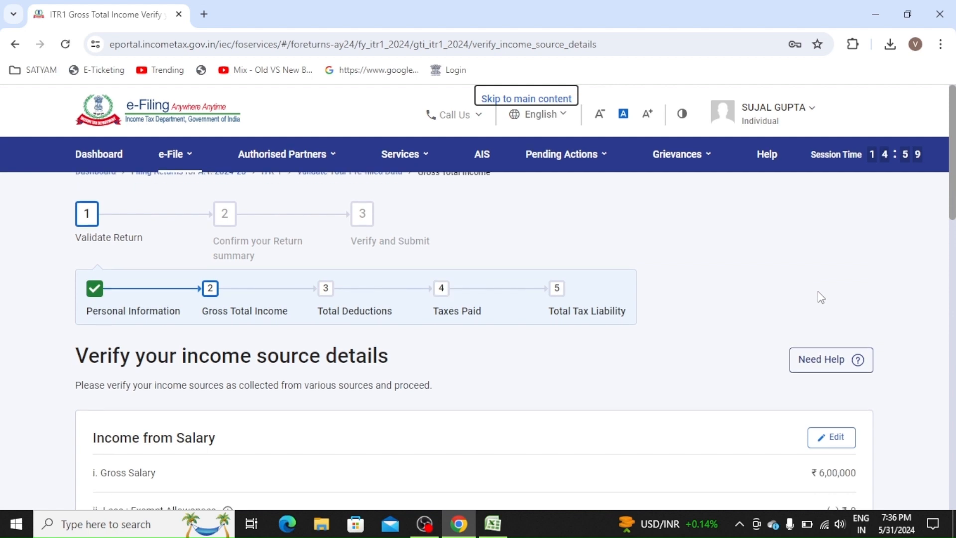
- Review the verified salary figures and start adding income from other sources
scroll(821, 297, down, 5)
scroll(820, 297, down, 15)
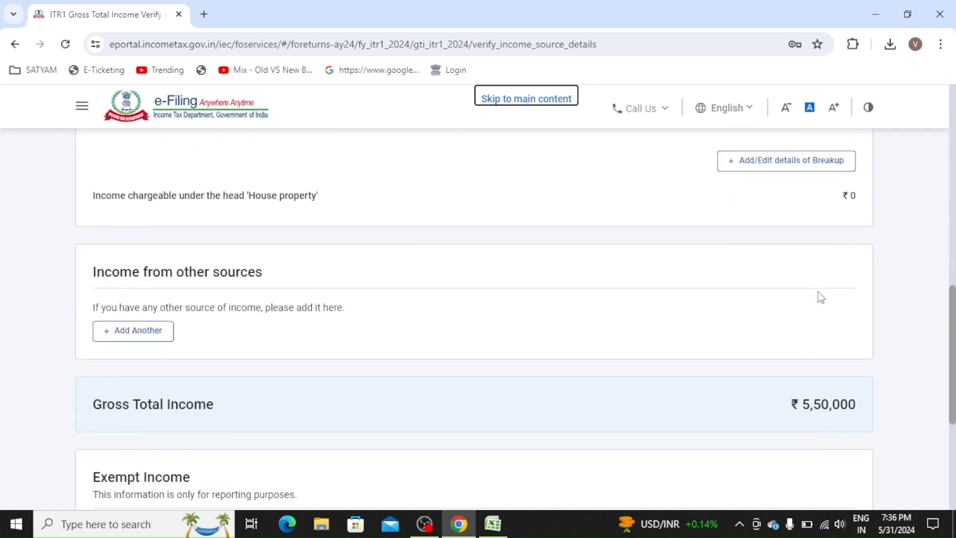
scroll(821, 297, up, 6)
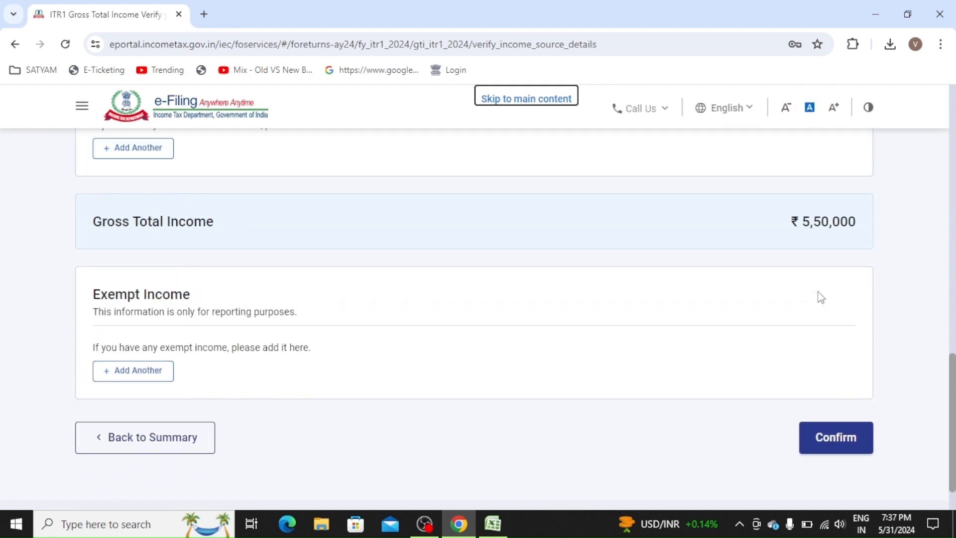
scroll(821, 297, up, 4)
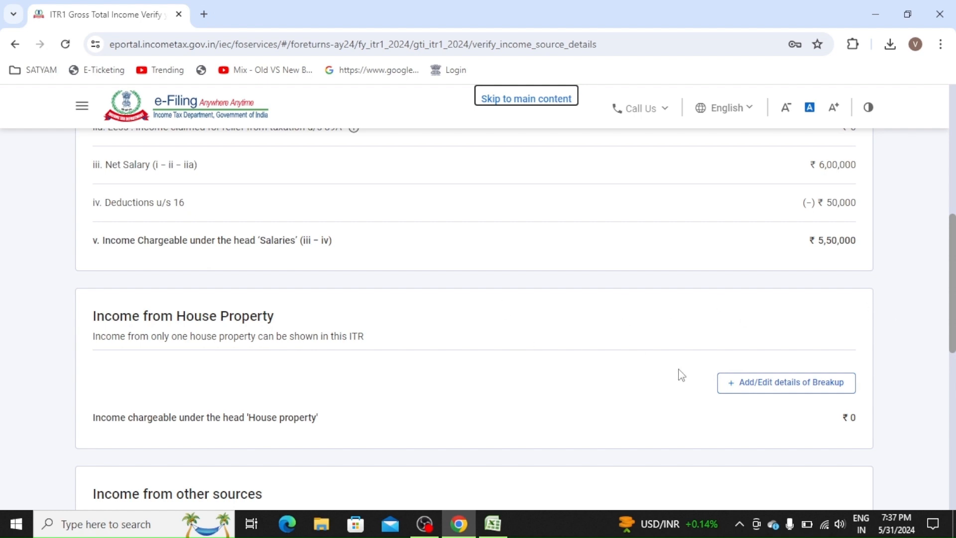
click(902, 334)
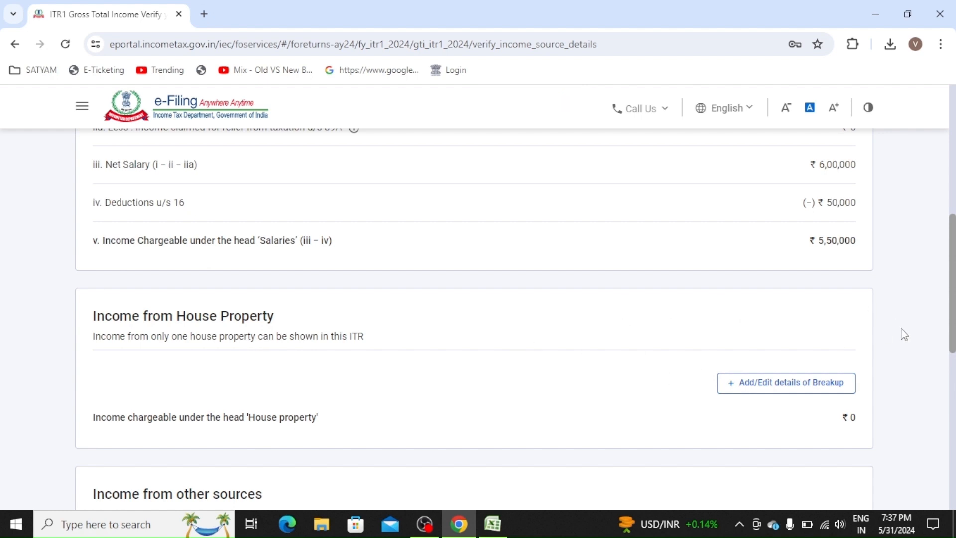
scroll(903, 334, down, 4)
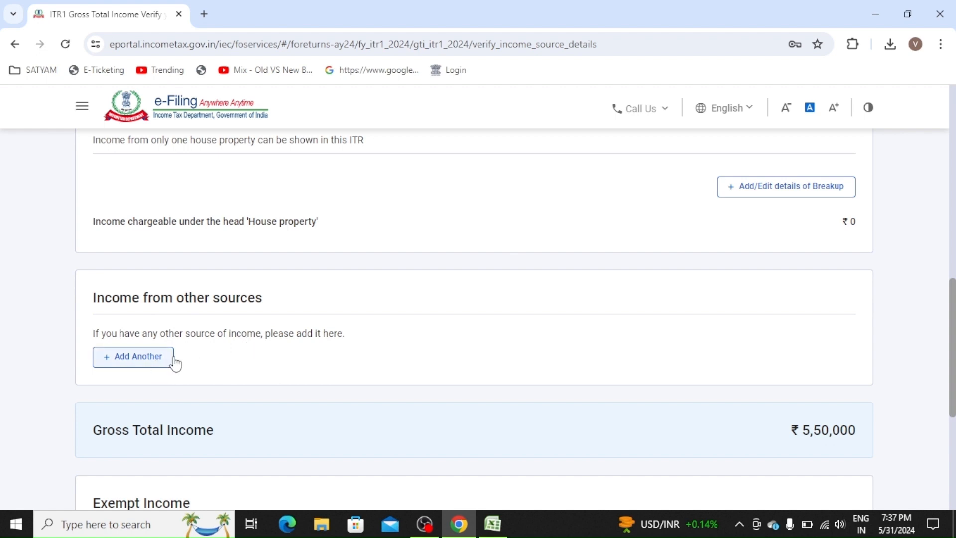
click(158, 360)
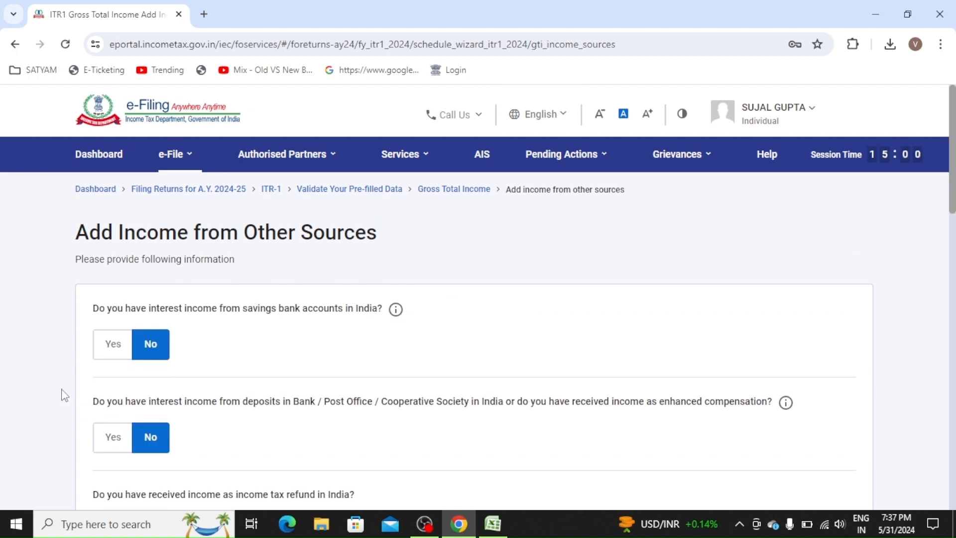
- Answer Yes to savings bank interest with ₹441, leaving pension, dividend and other income at No
scroll(3, 399, down, 2)
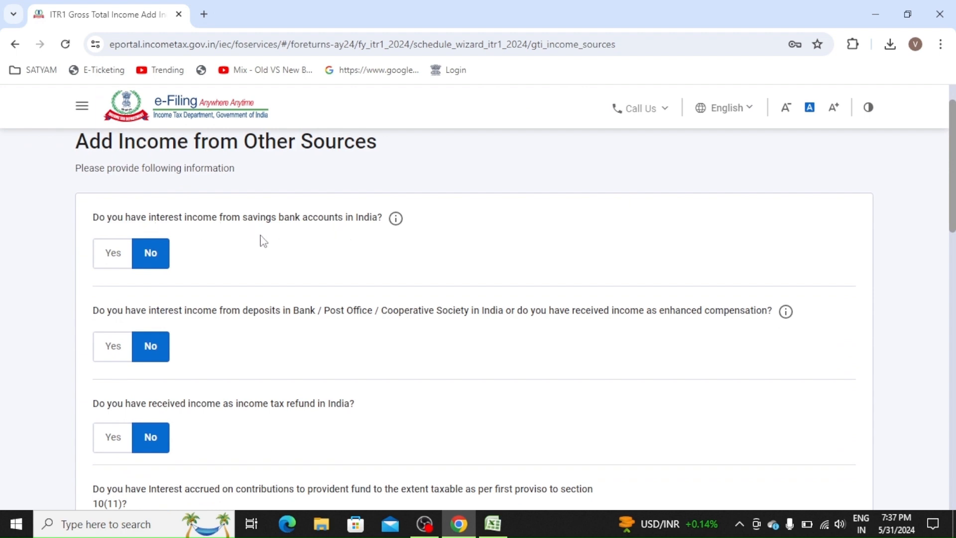
click(110, 265)
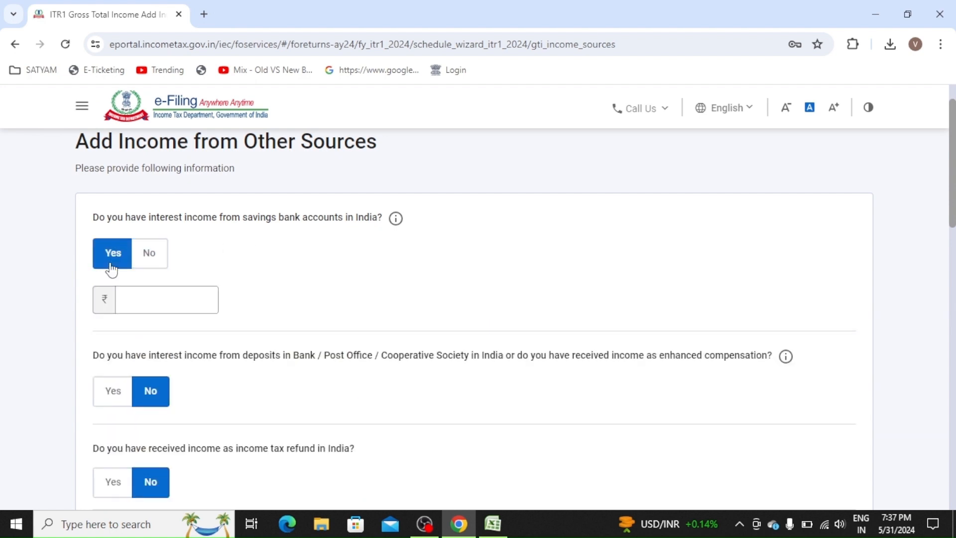
click(149, 290)
text(441)
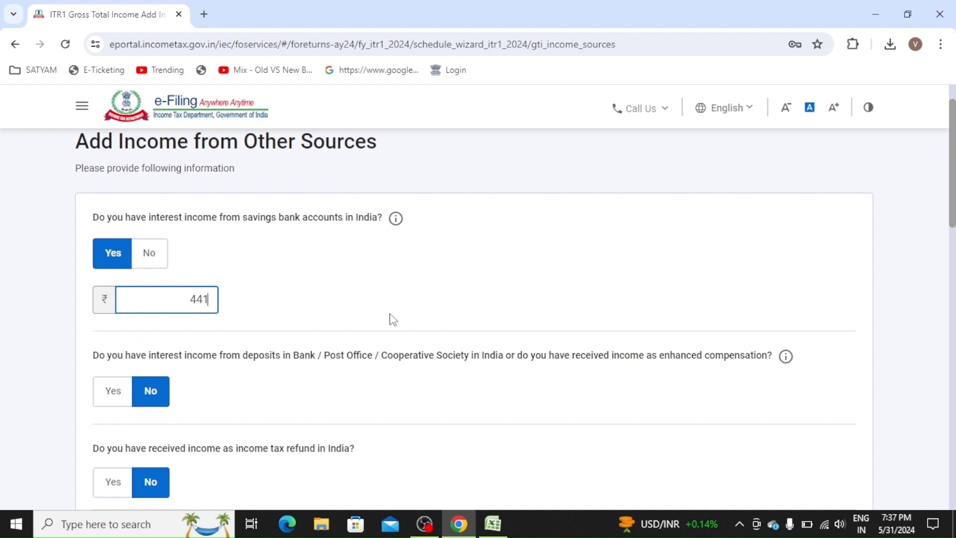
click(417, 317)
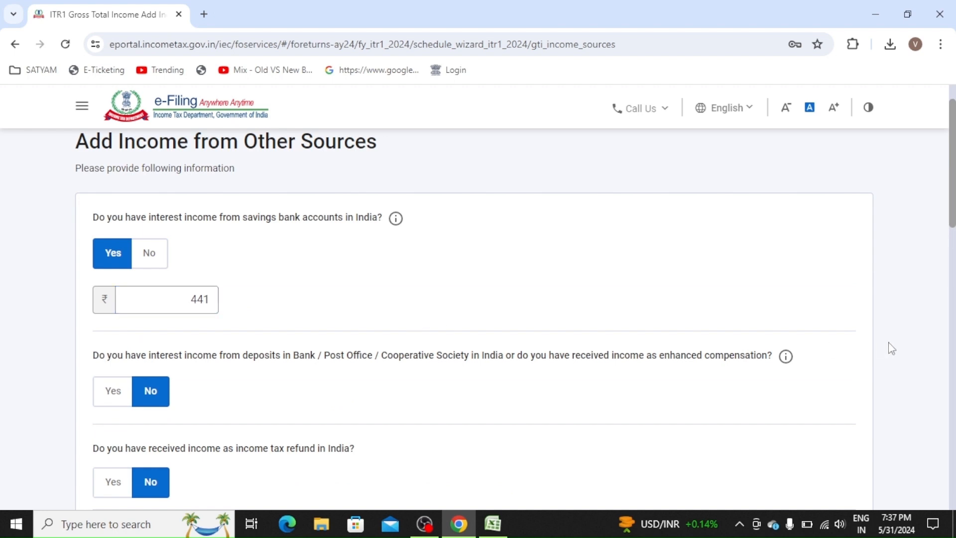
scroll(918, 344, down, 2)
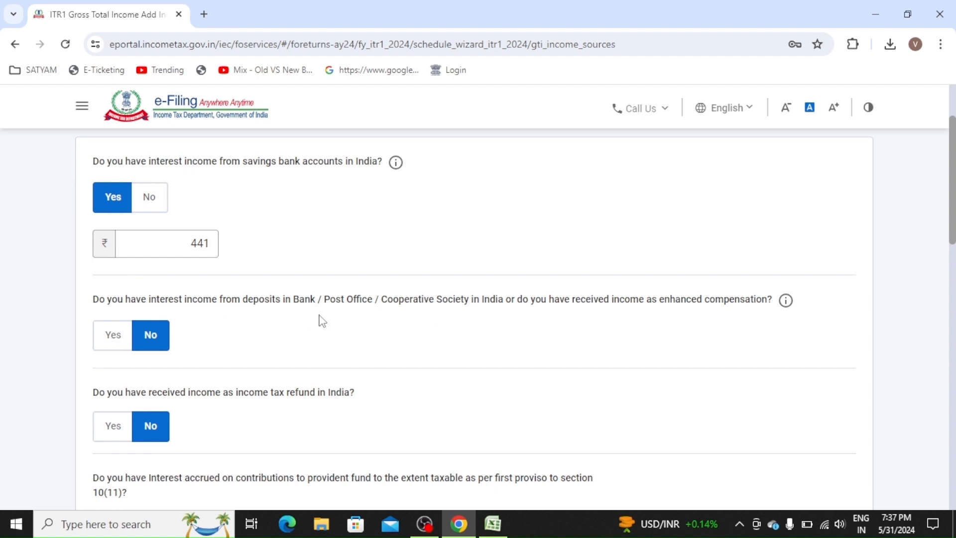
scroll(349, 337, down, 2)
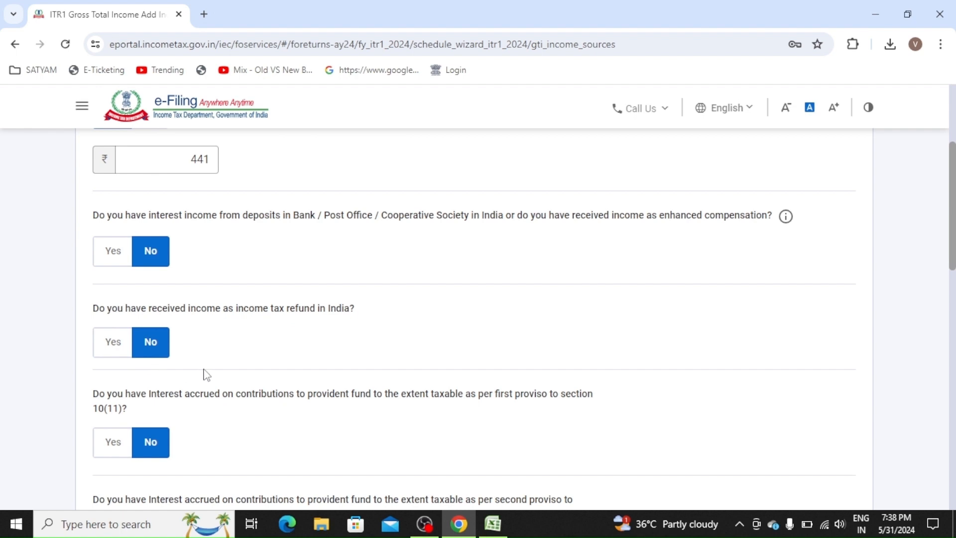
scroll(207, 374, down, 2)
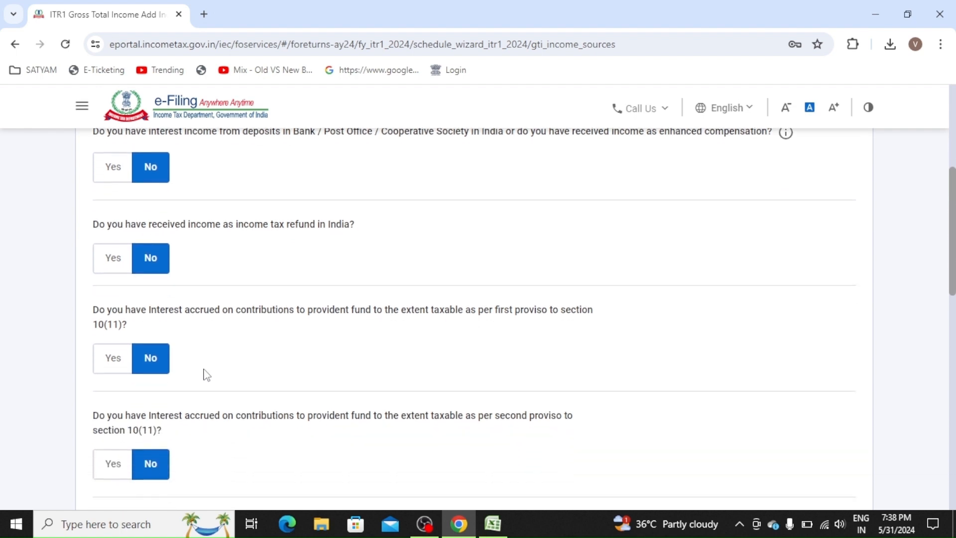
scroll(206, 374, down, 2)
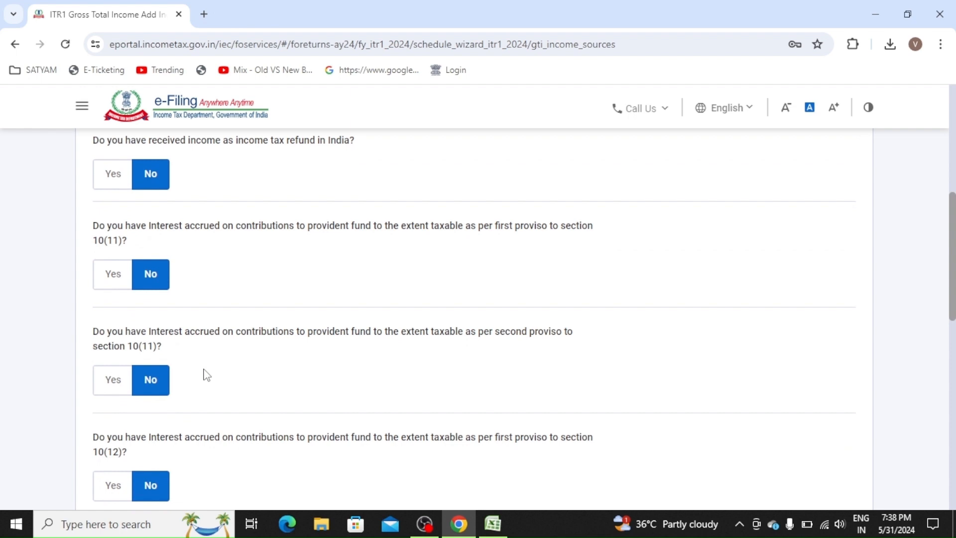
scroll(401, 403, down, 10)
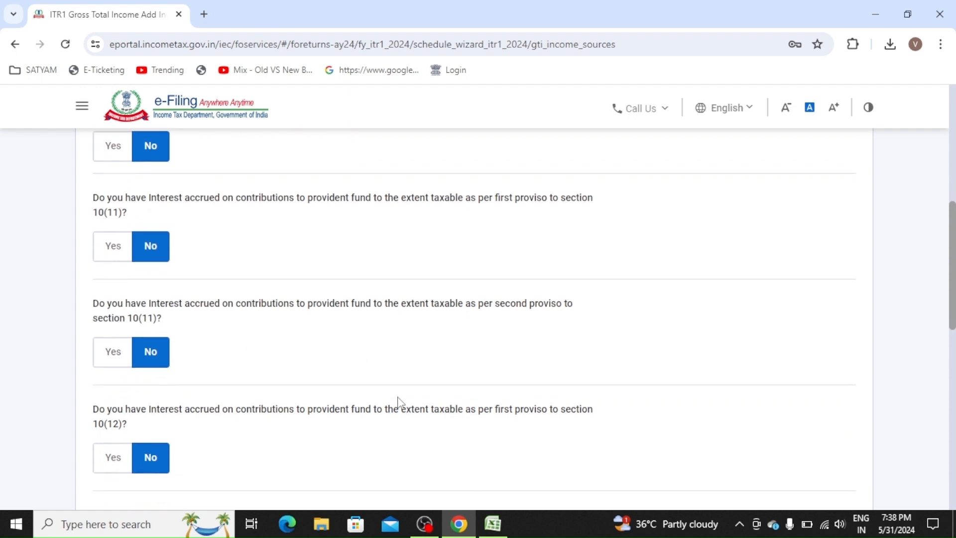
scroll(400, 402, up, 4)
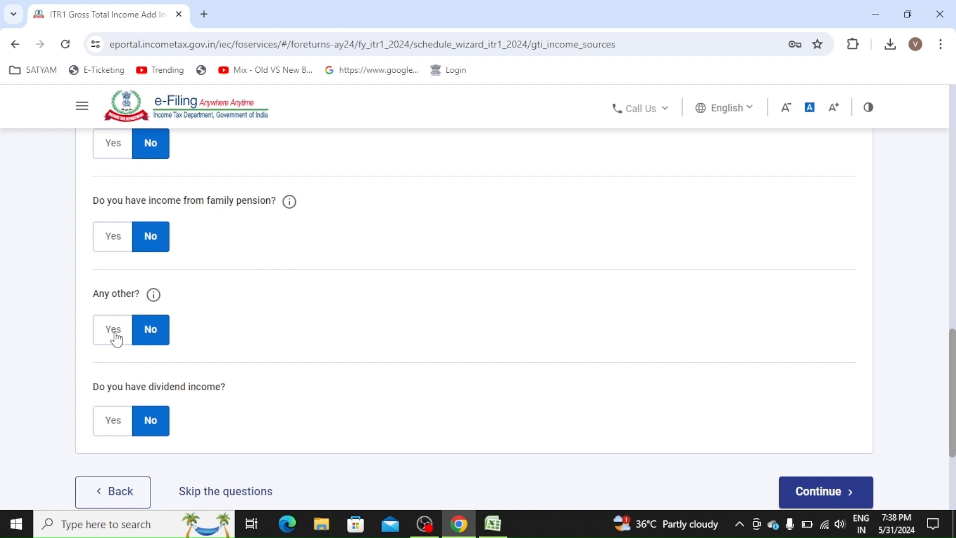
scroll(506, 370, down, 1)
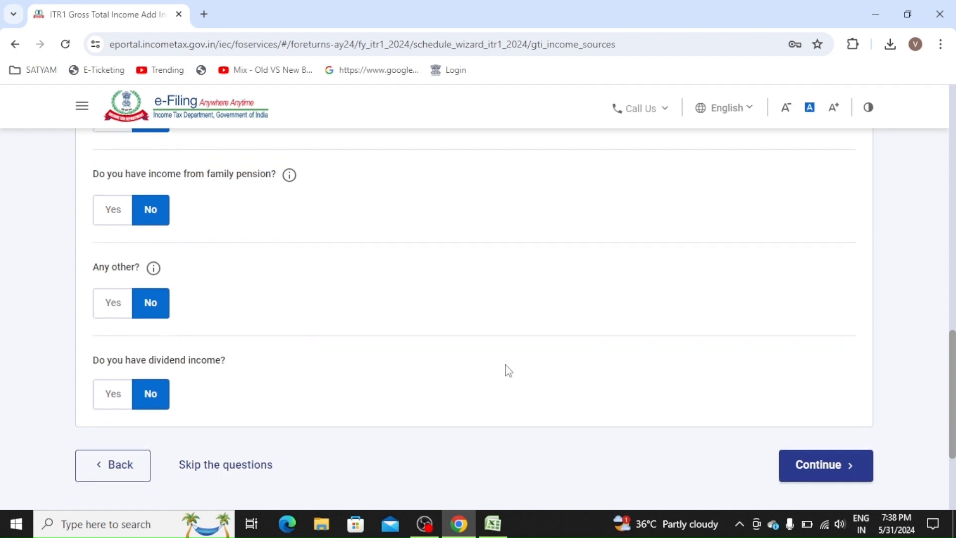
- Continue to the income source summary and open the house property breakup form
click(852, 478)
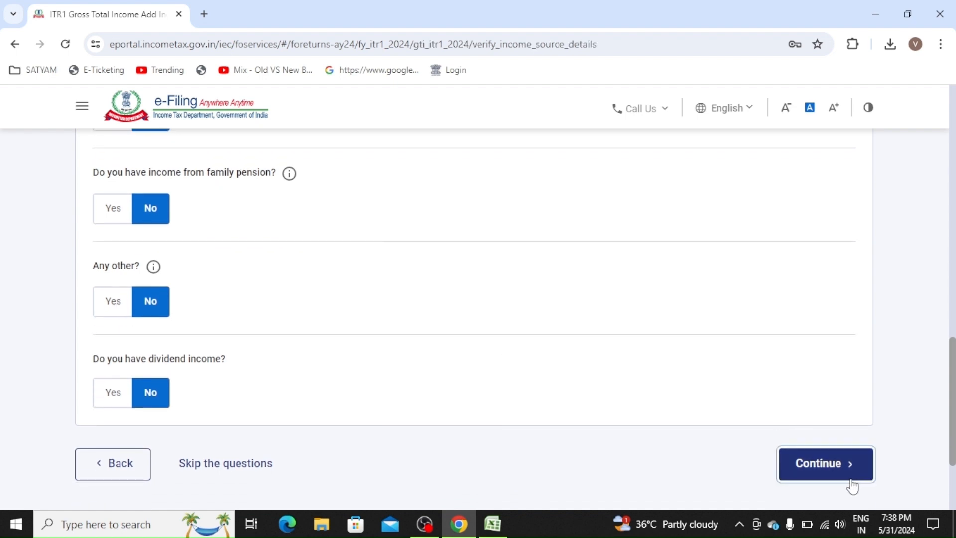
scroll(933, 262, down, 5)
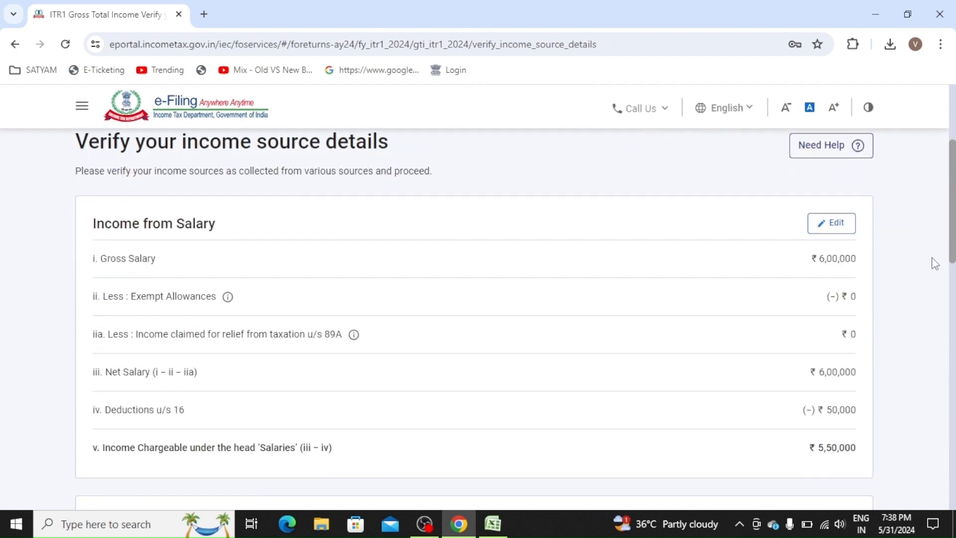
scroll(935, 264, down, 6)
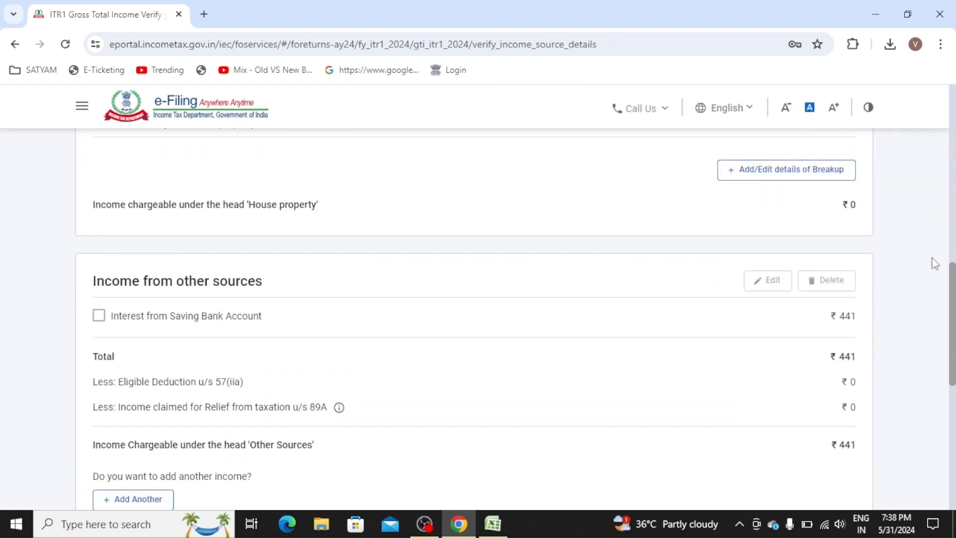
scroll(935, 263, down, 1)
scroll(935, 263, up, 3)
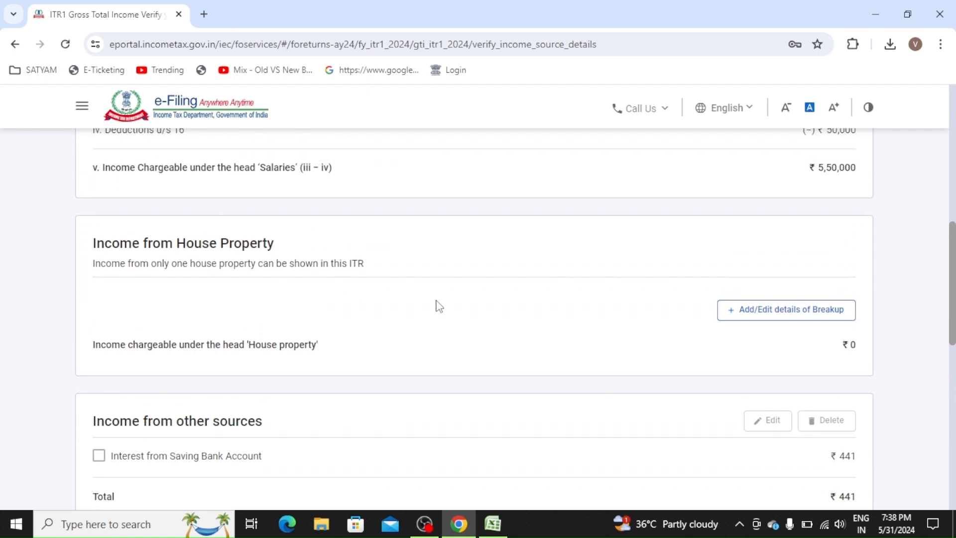
click(742, 314)
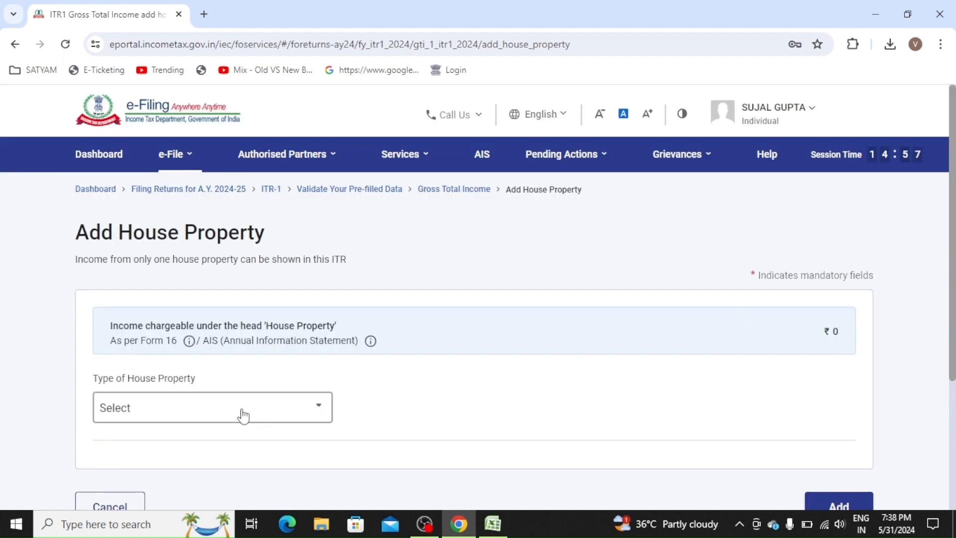
- Set the type of house property to Let Out
click(243, 414)
key(Down)
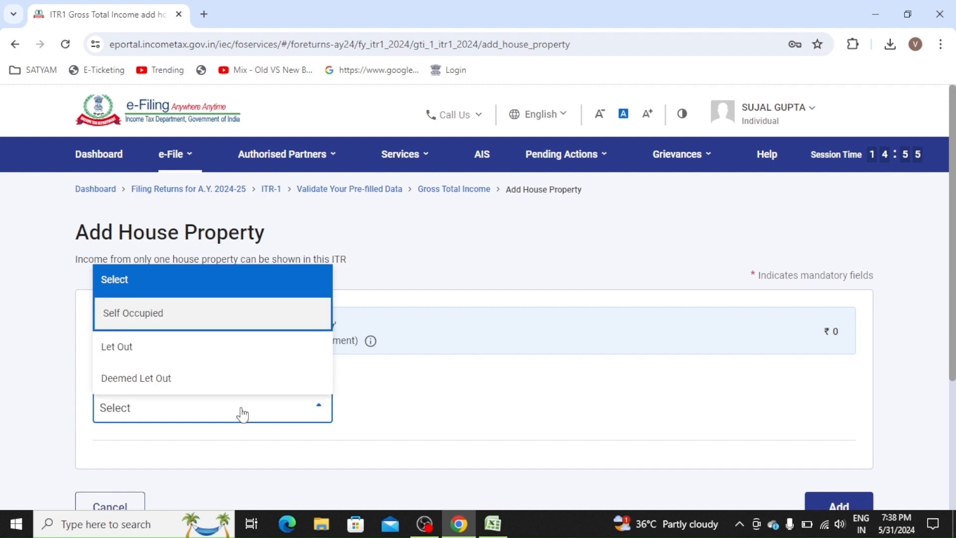
key(Down)
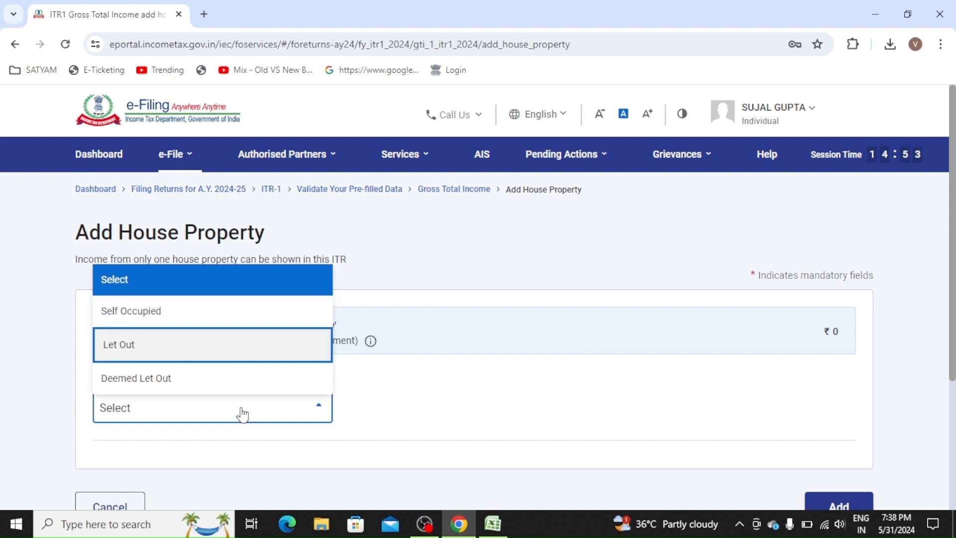
key(Up)
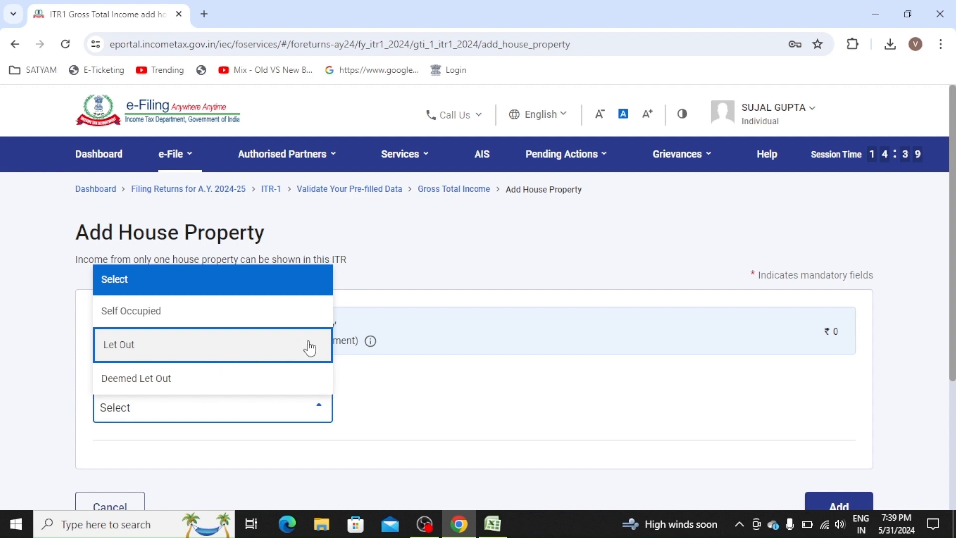
click(275, 350)
- Enter ₹1,00,000 gross rent and add the property, giving ₹70,000 income
scroll(478, 405, down, 3)
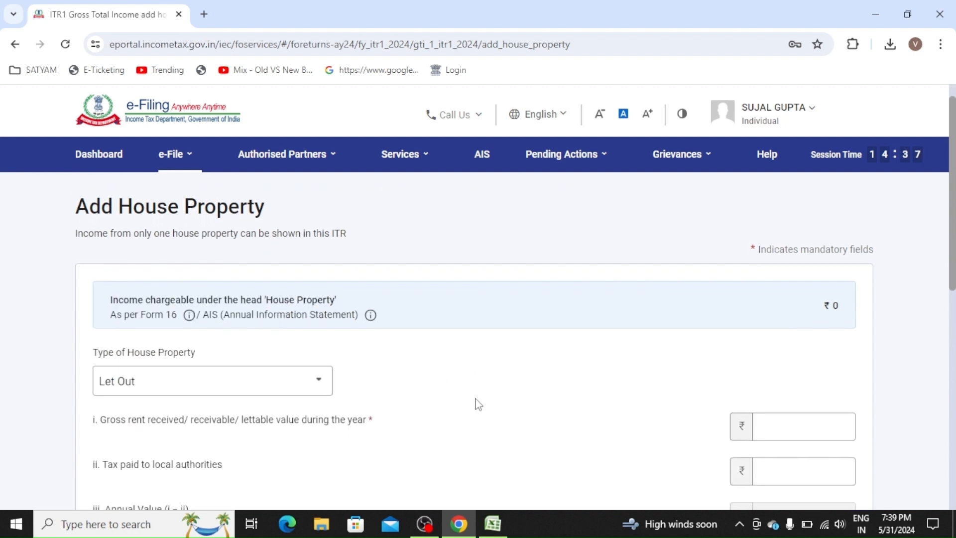
click(806, 306)
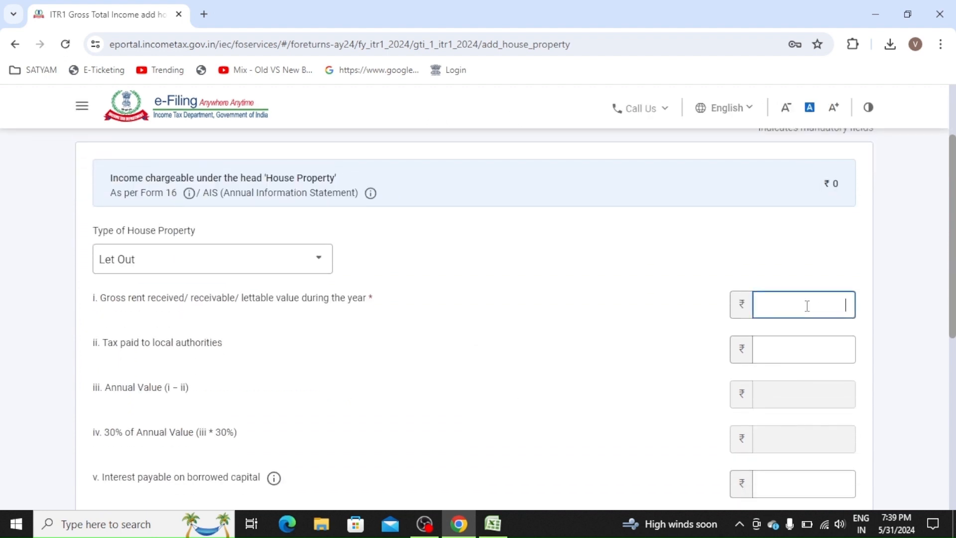
text(100000)
click(644, 324)
scroll(644, 324, down, 2)
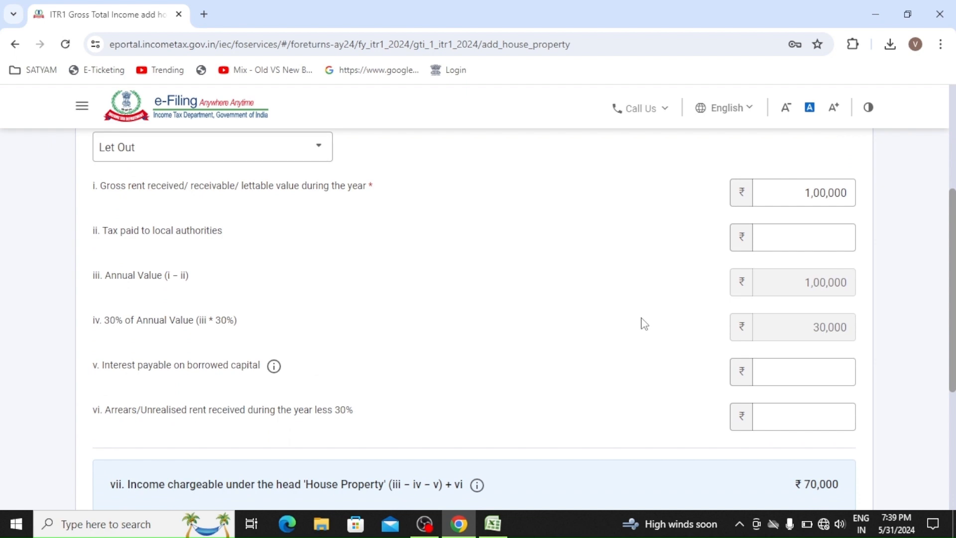
scroll(644, 324, down, 5)
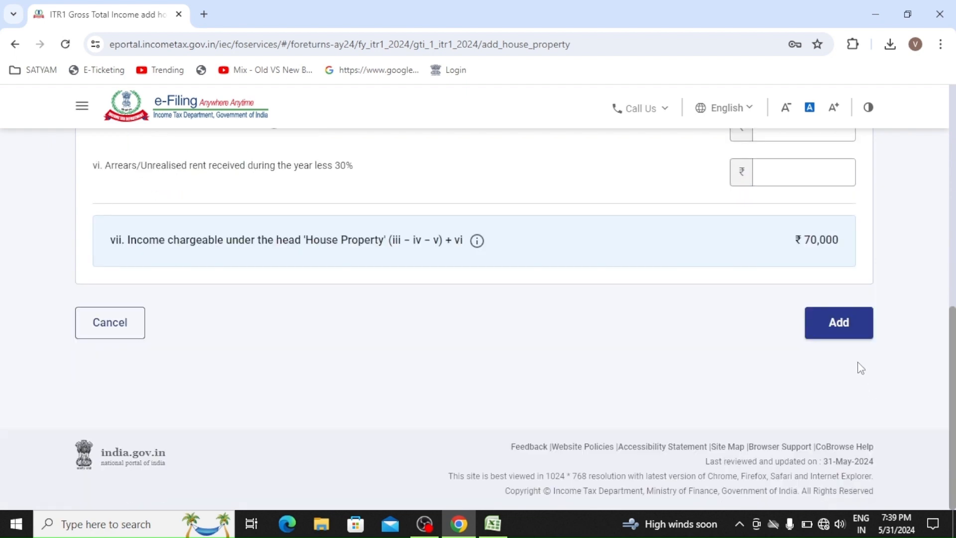
click(840, 335)
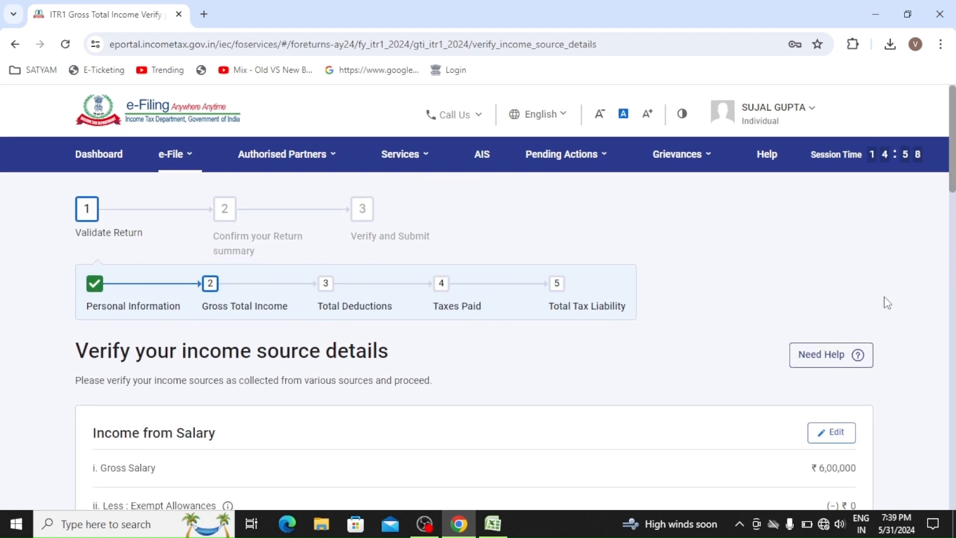
- Review the income sources and confirm Gross Total Income of ₹6,20,441
scroll(887, 303, down, 12)
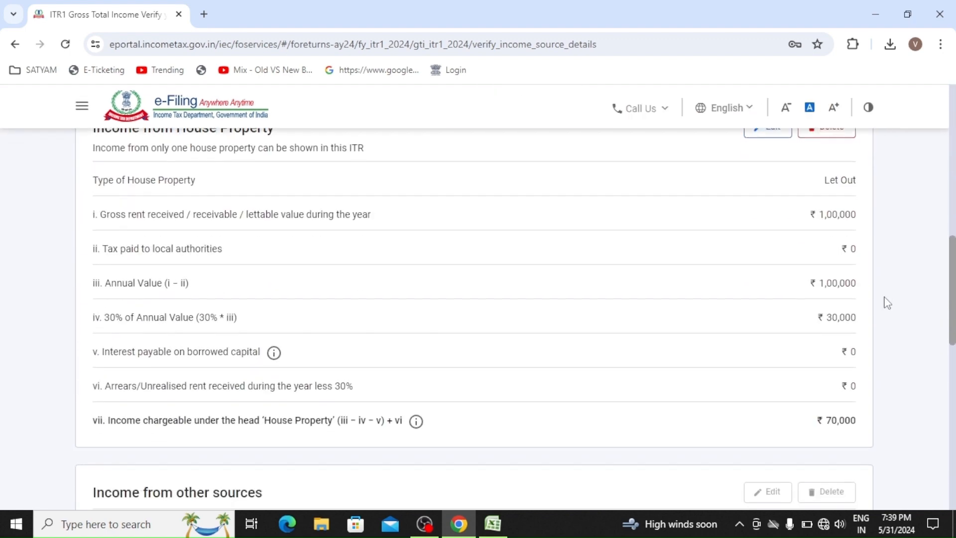
scroll(887, 303, down, 10)
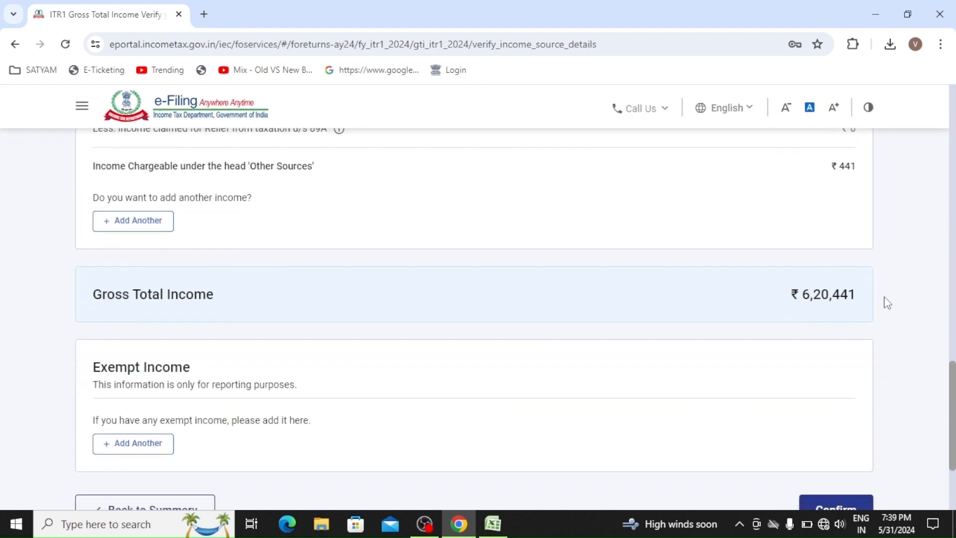
scroll(884, 297, down, 2)
scroll(884, 297, up, 2)
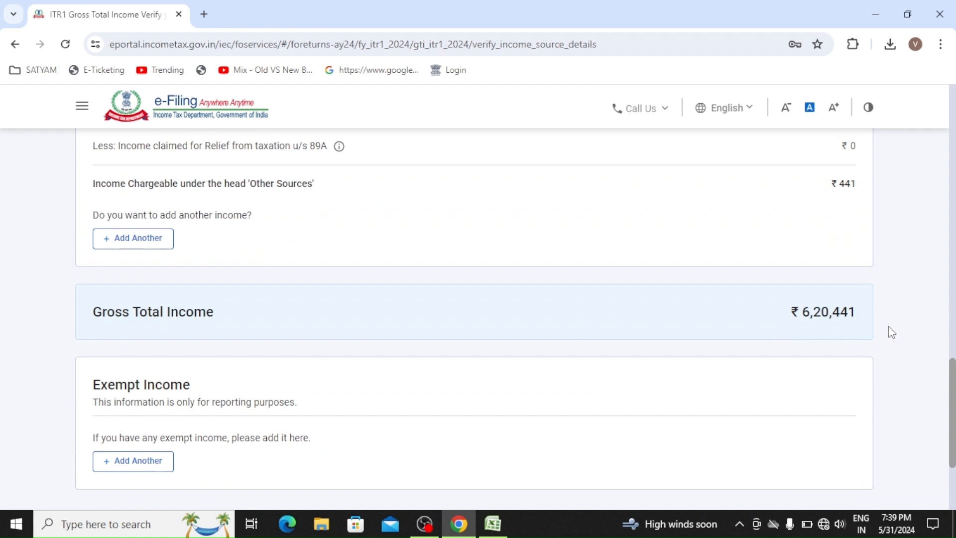
scroll(892, 332, down, 2)
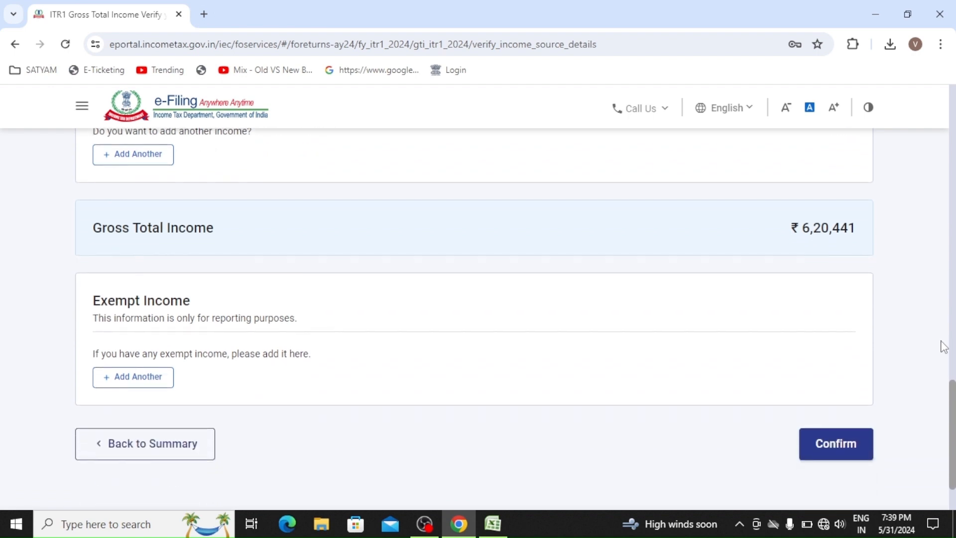
click(845, 457)
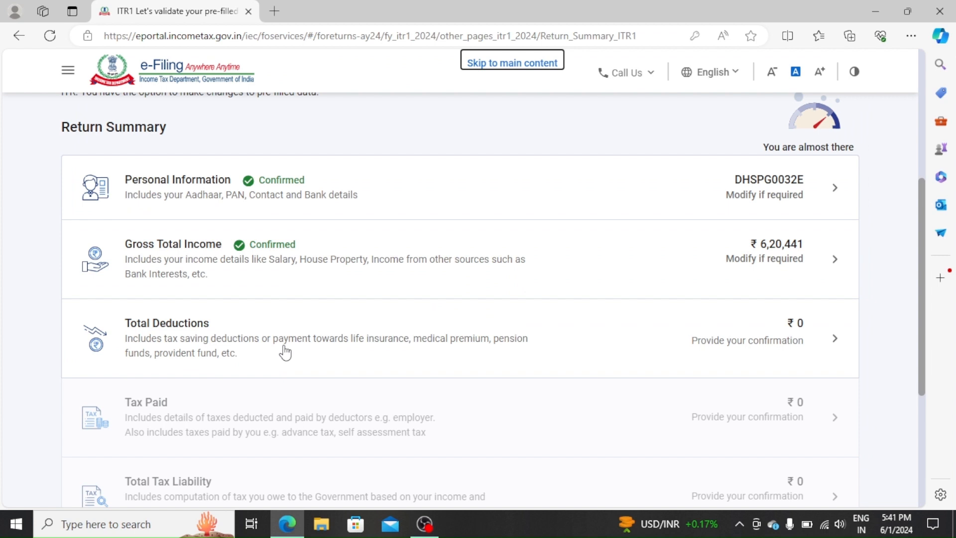
- Answer No to the 80CCD(2) employer pension question and confirm ₹0 total deductions
click(310, 352)
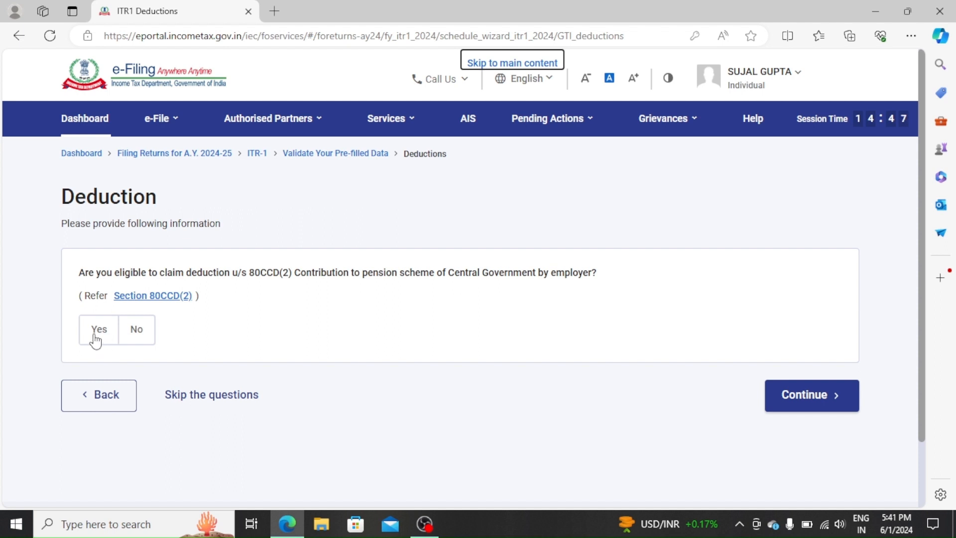
click(111, 342)
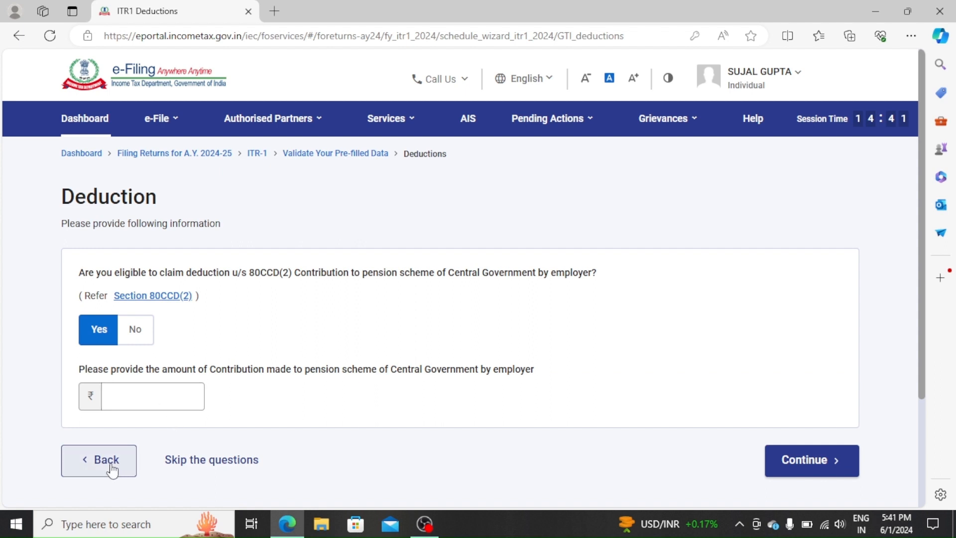
click(148, 335)
click(815, 409)
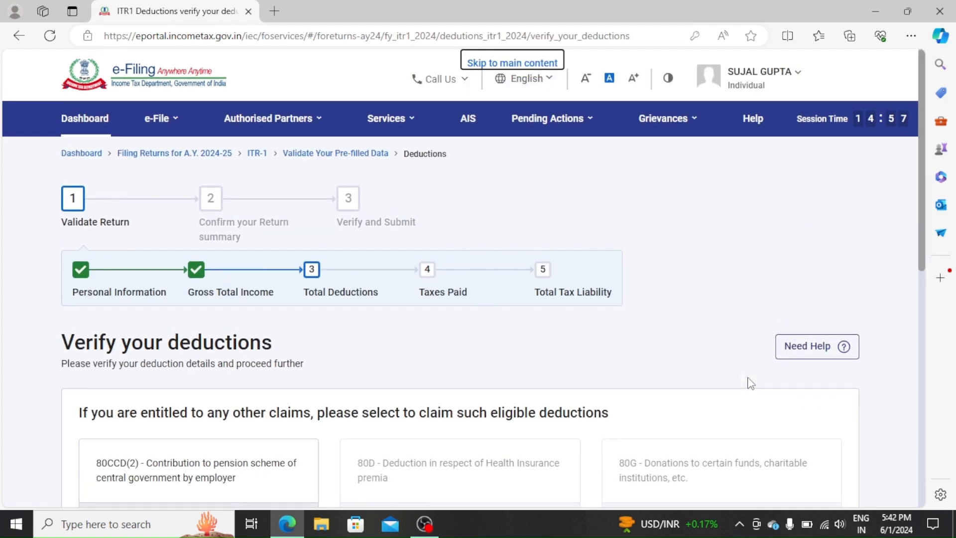
scroll(751, 384, down, 10)
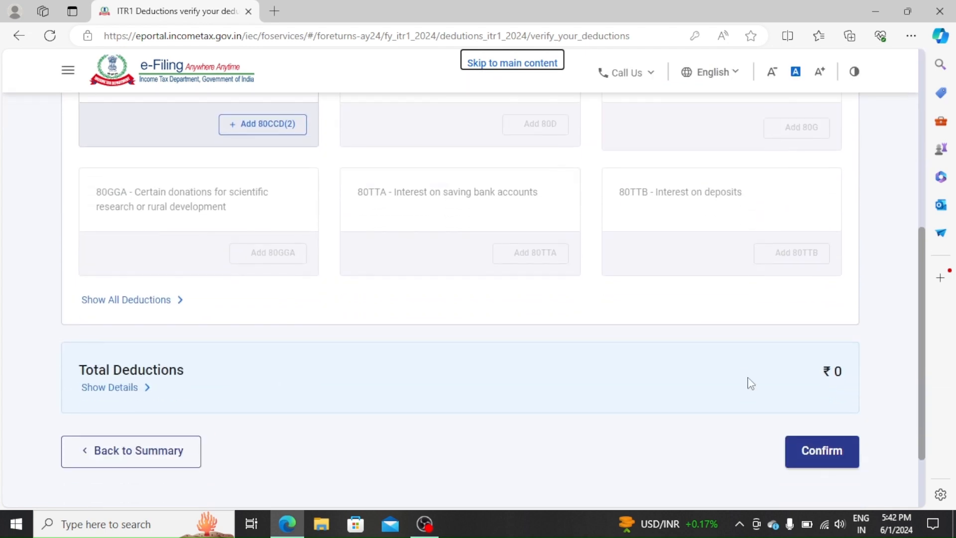
scroll(749, 382, down, 2)
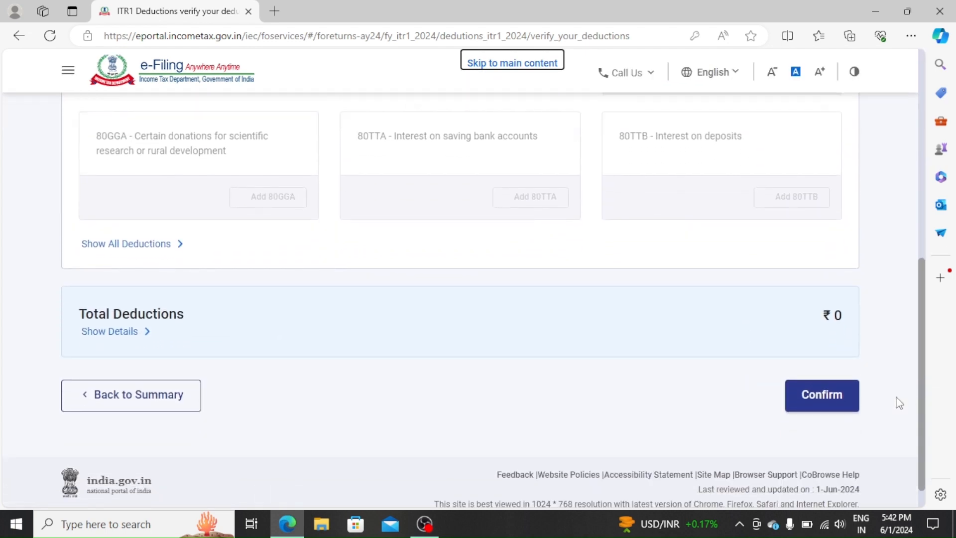
click(857, 402)
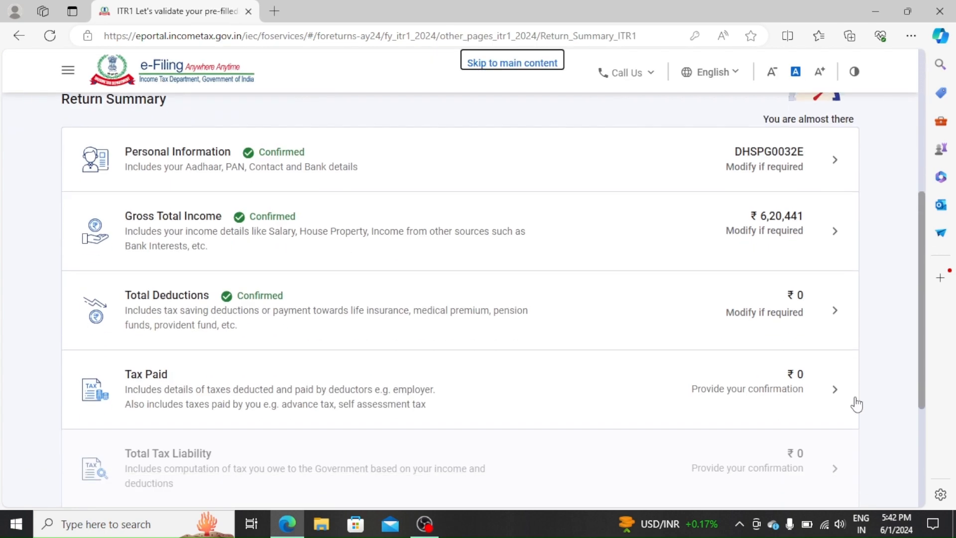
- Open the Taxes Paid section and review the TDS on salary details
click(344, 405)
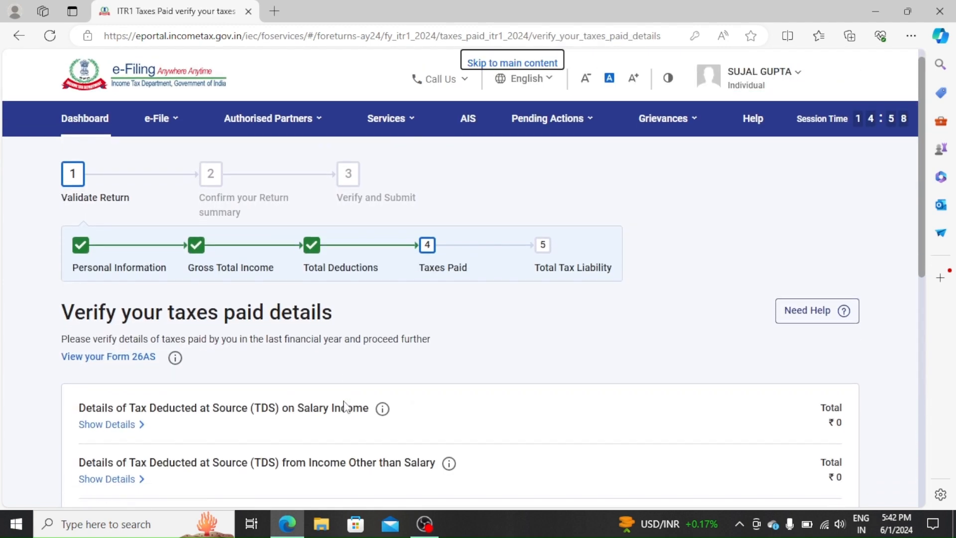
scroll(348, 407, down, 4)
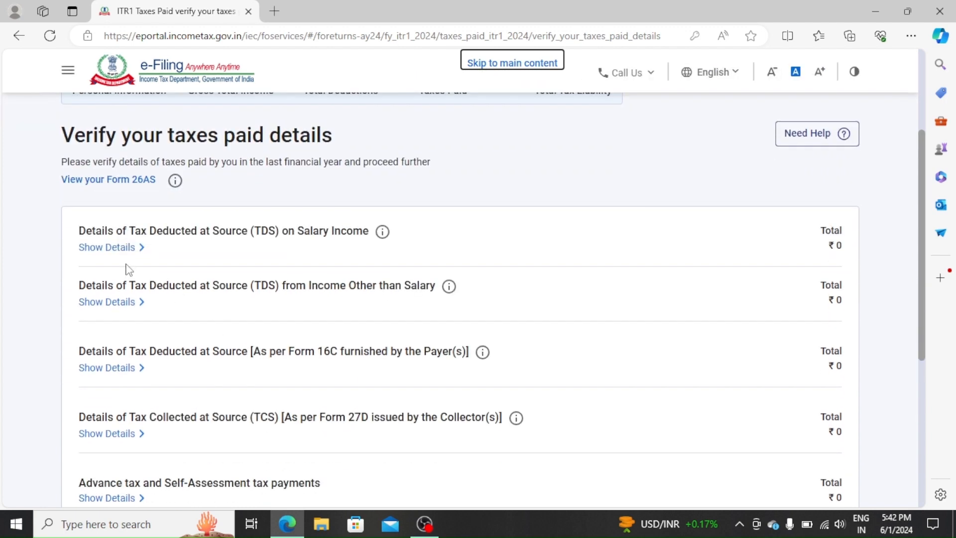
click(102, 249)
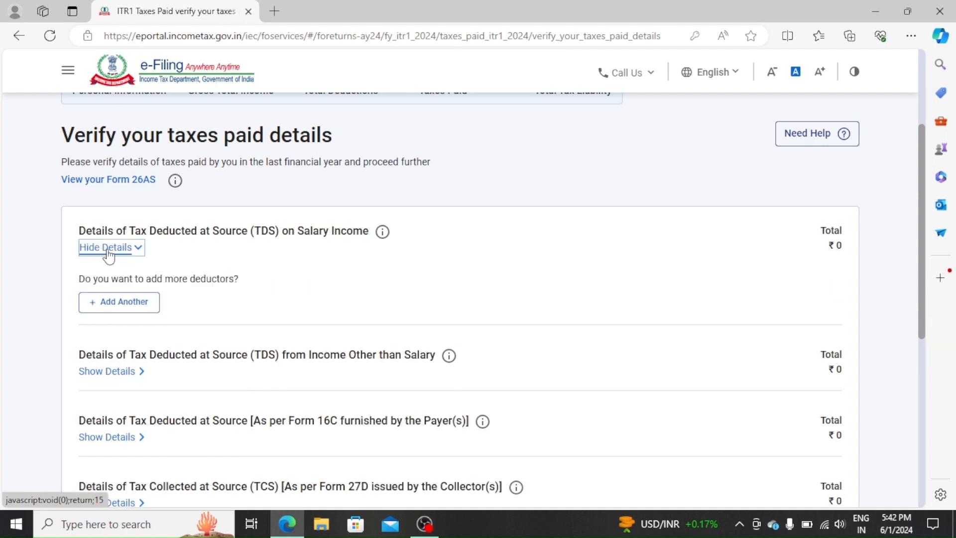
click(109, 249)
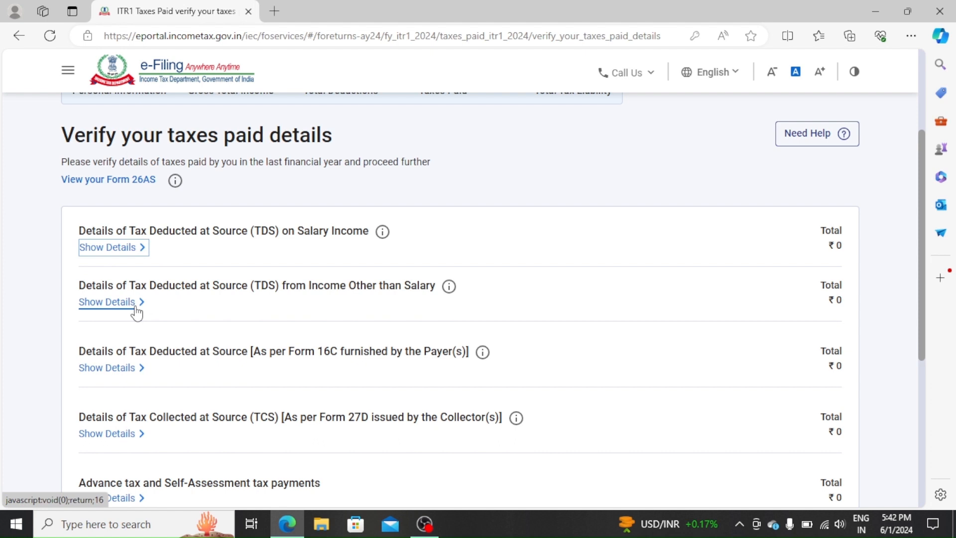
scroll(136, 313, down, 3)
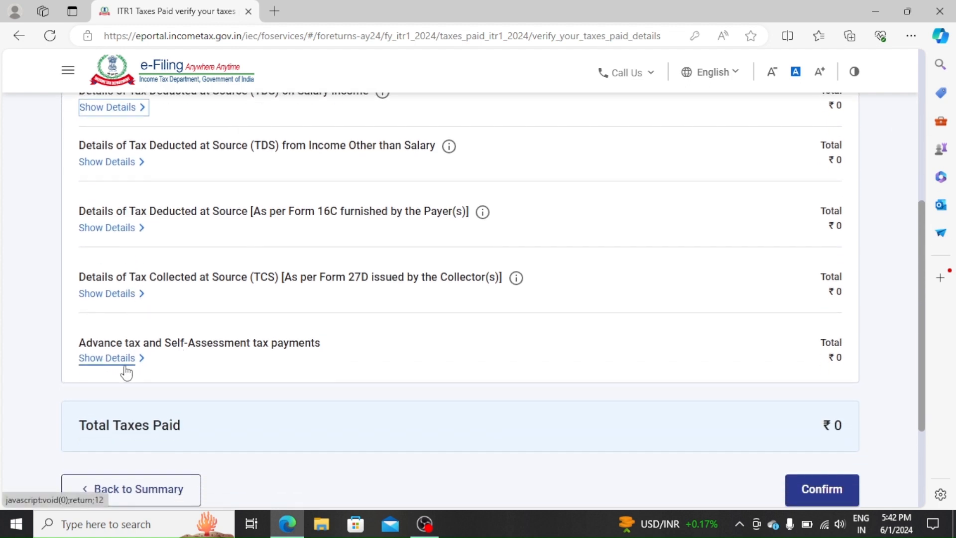
- Confirm ₹0 taxes paid and open the Total Tax Liability verification page
click(443, 474)
scroll(442, 473, down, 1)
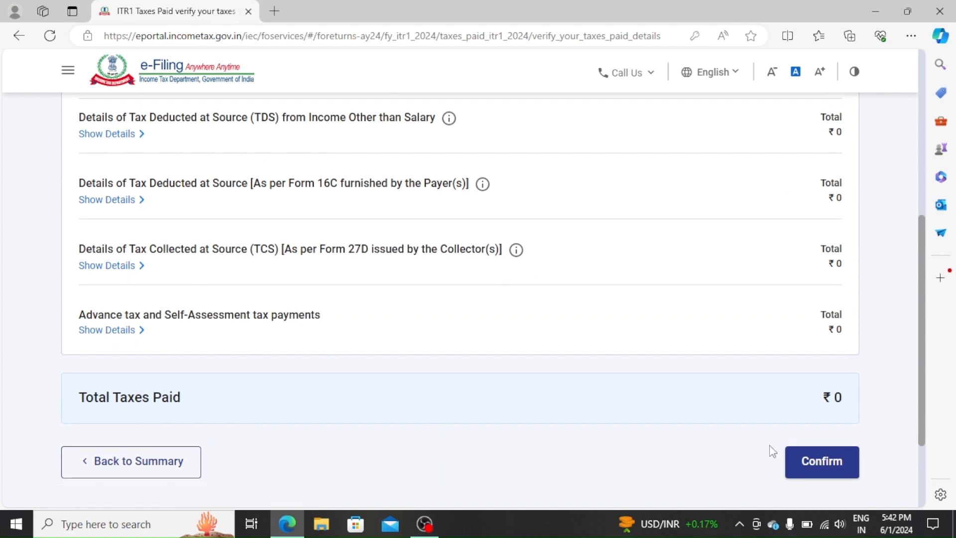
click(807, 463)
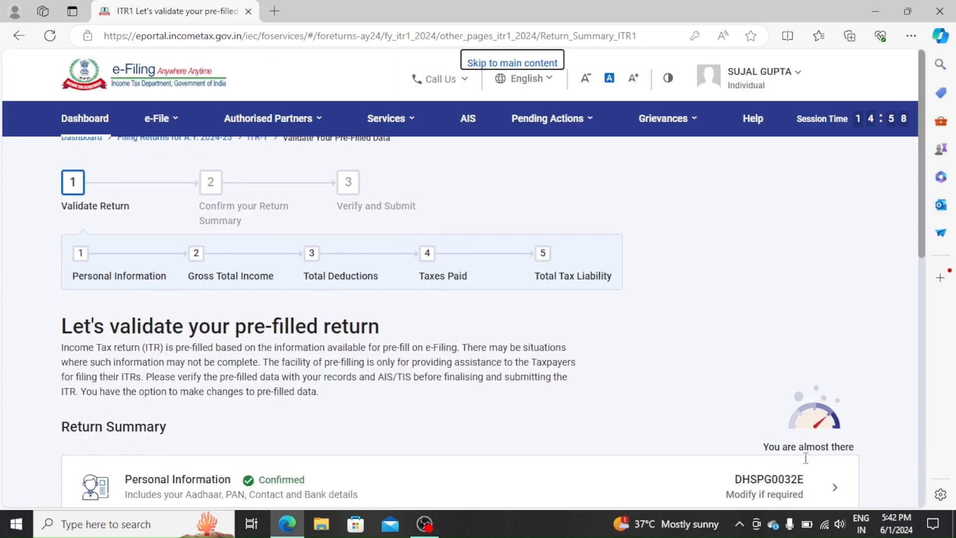
scroll(806, 463, down, 9)
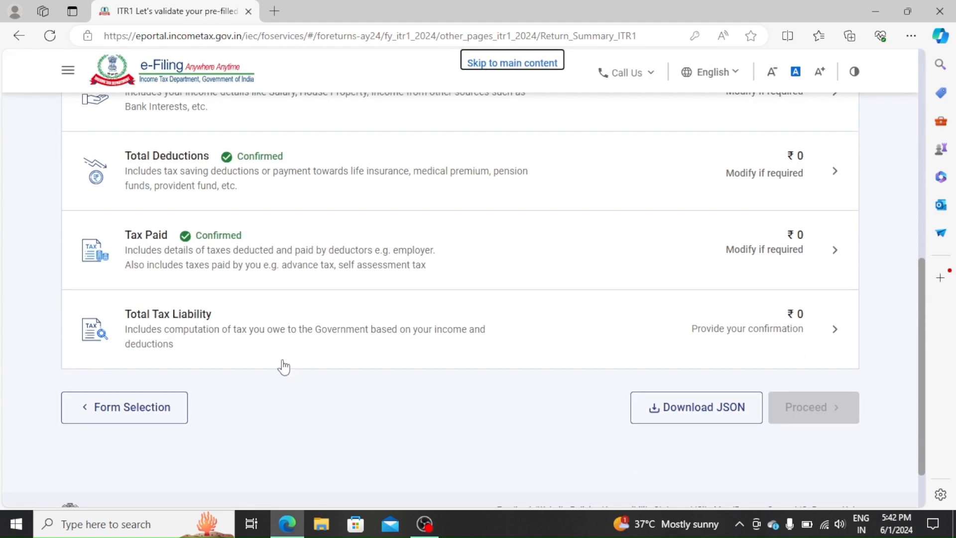
click(241, 352)
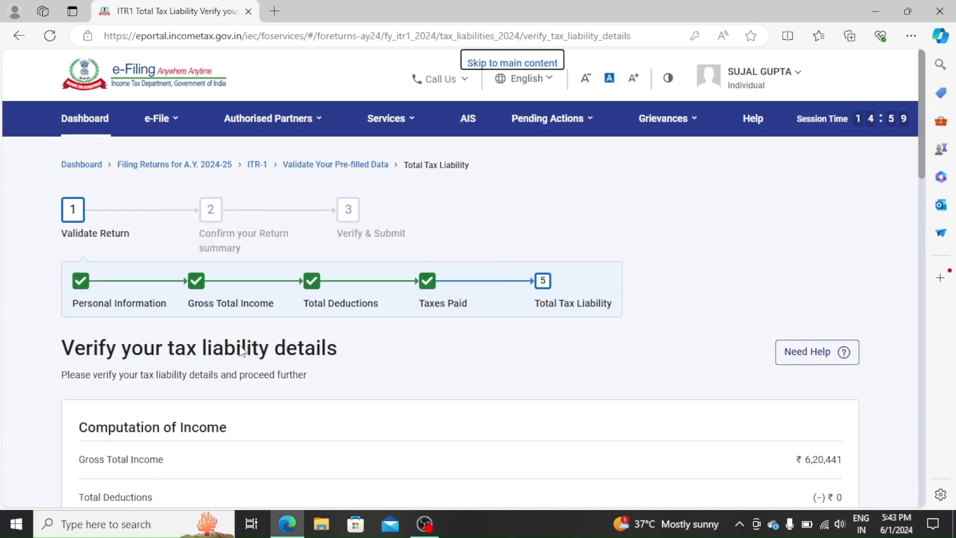
- Review and confirm the total tax liability figures
scroll(241, 352, down, 5)
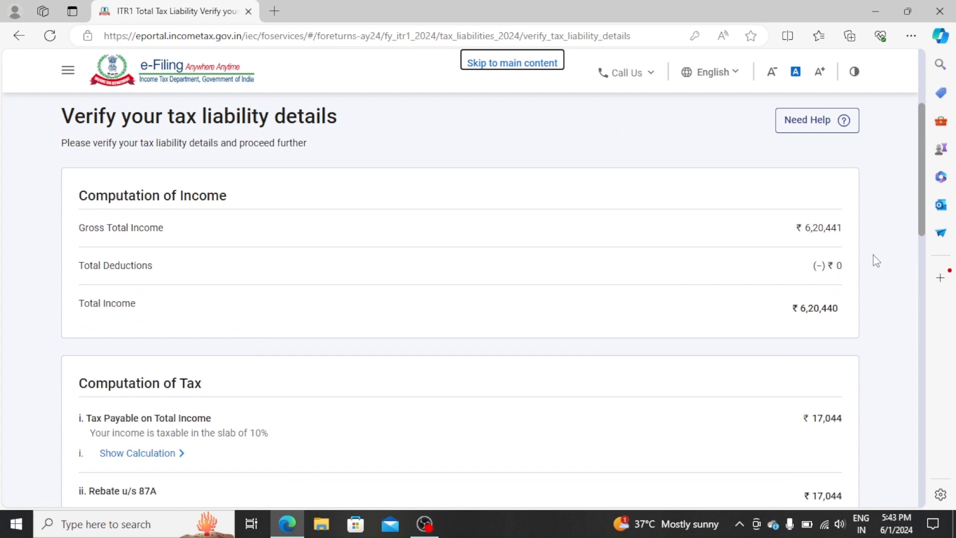
scroll(867, 285, down, 1)
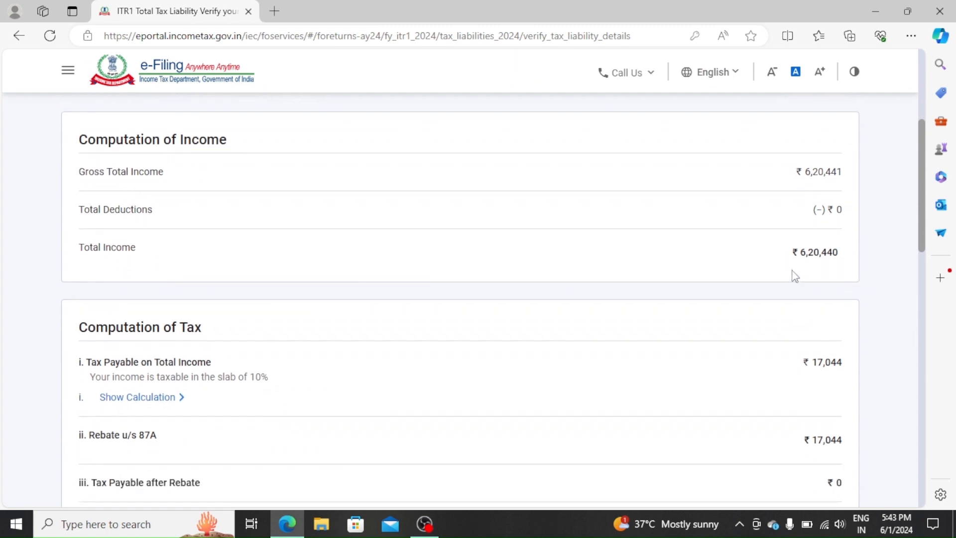
scroll(875, 290, down, 1)
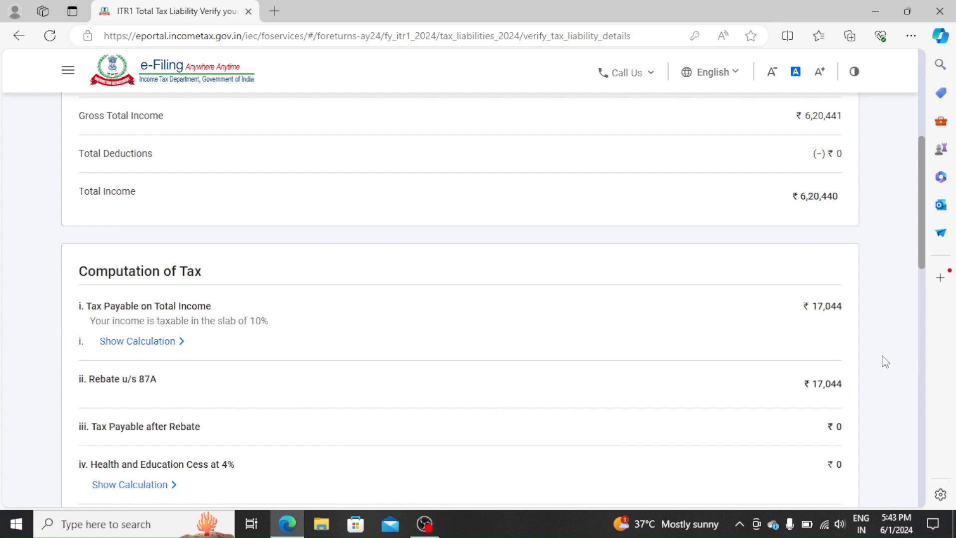
scroll(885, 362, down, 3)
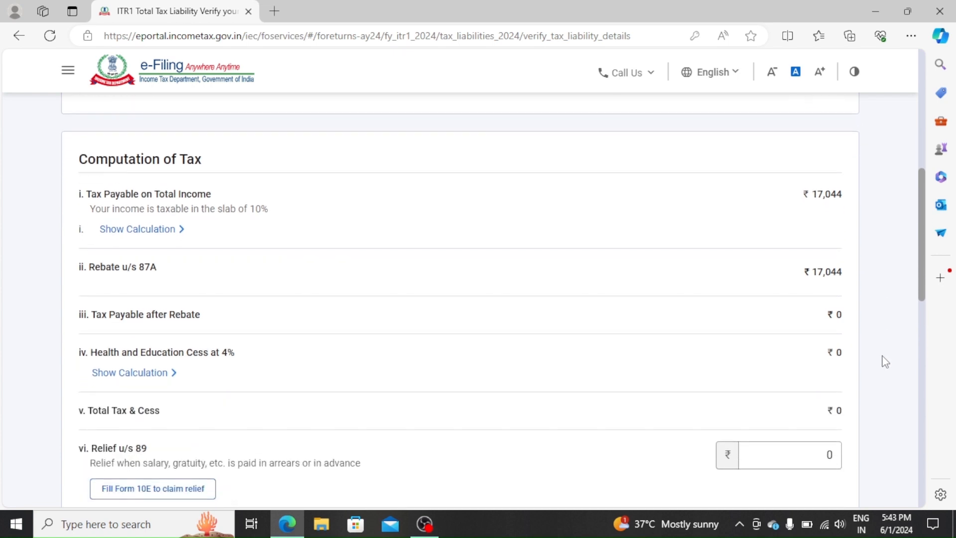
scroll(885, 361, down, 6)
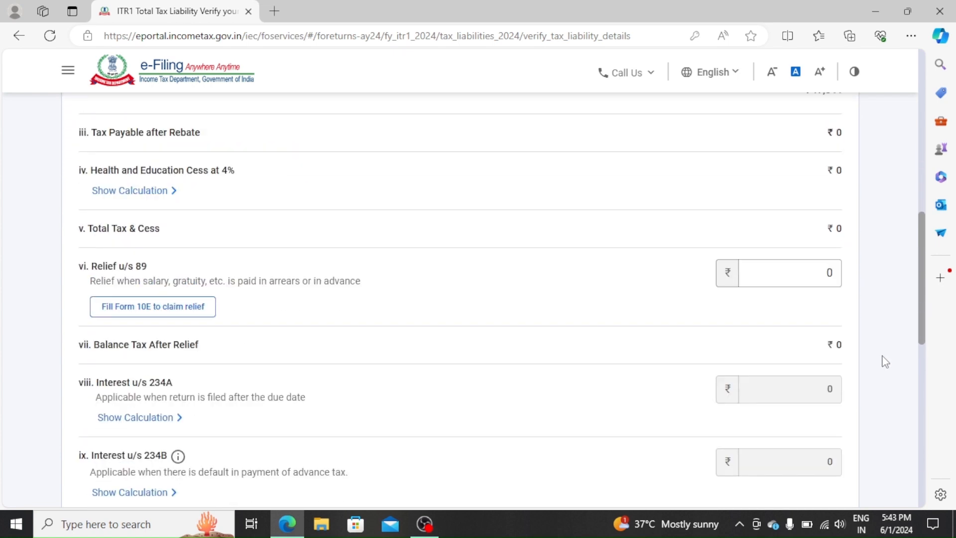
scroll(885, 361, down, 10)
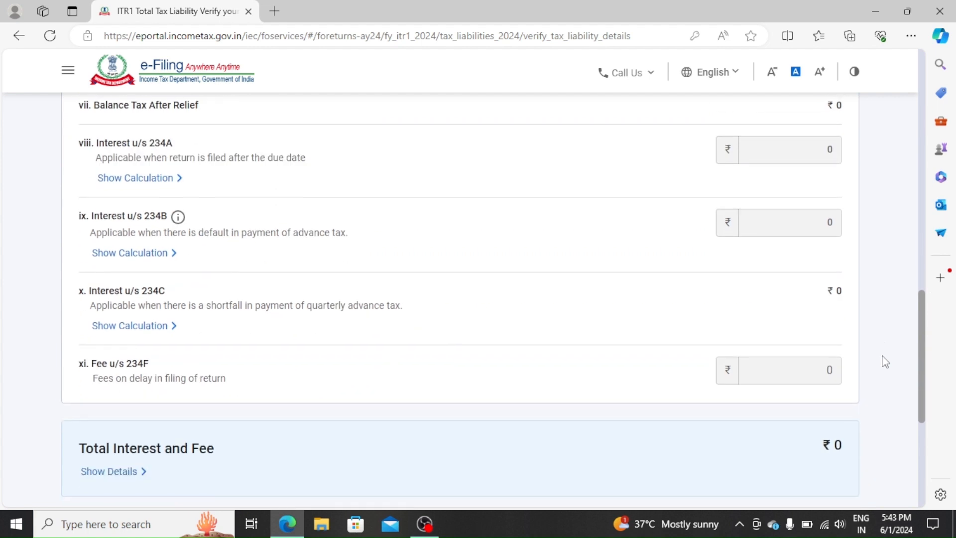
scroll(885, 362, down, 2)
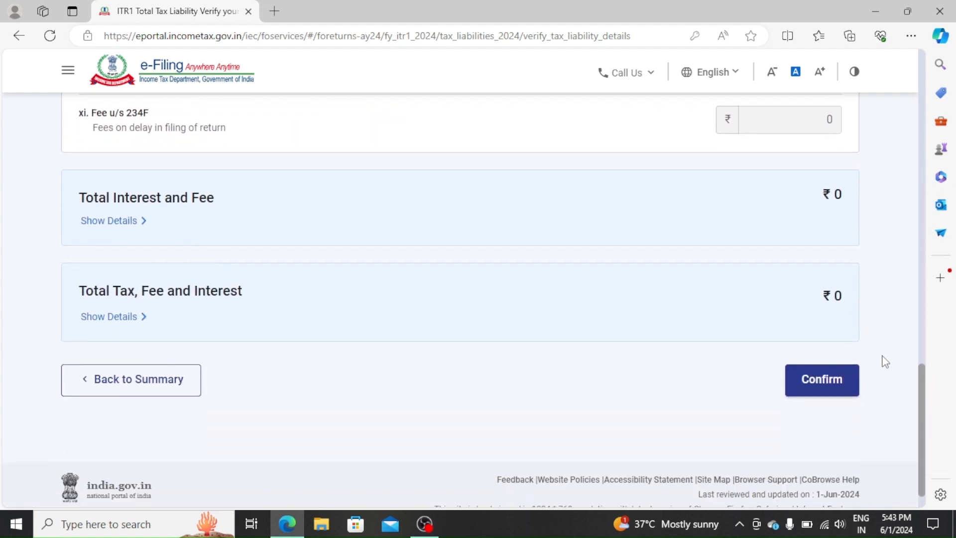
click(821, 386)
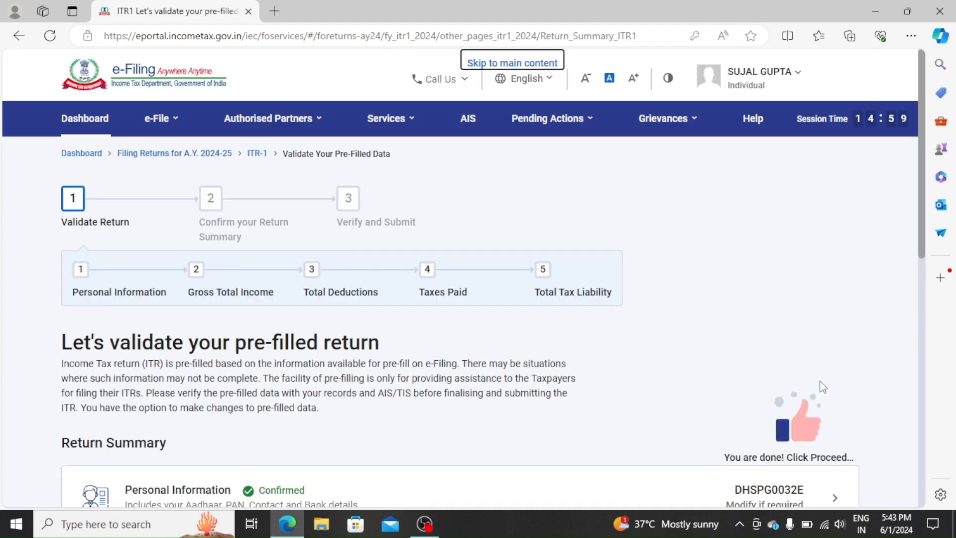
- Proceed from the Return Summary and preview the return from the ₹0-payable Tax Summary
scroll(822, 386, down, 10)
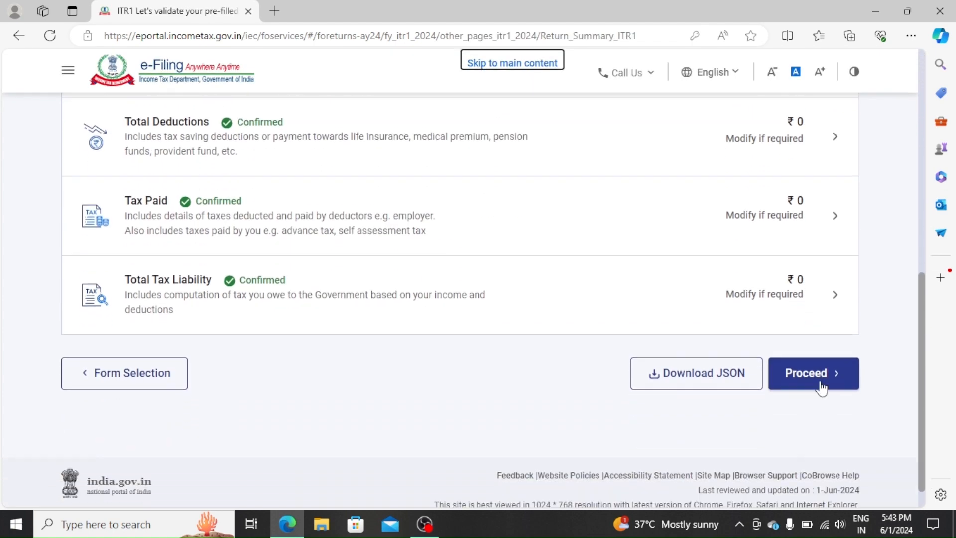
click(821, 384)
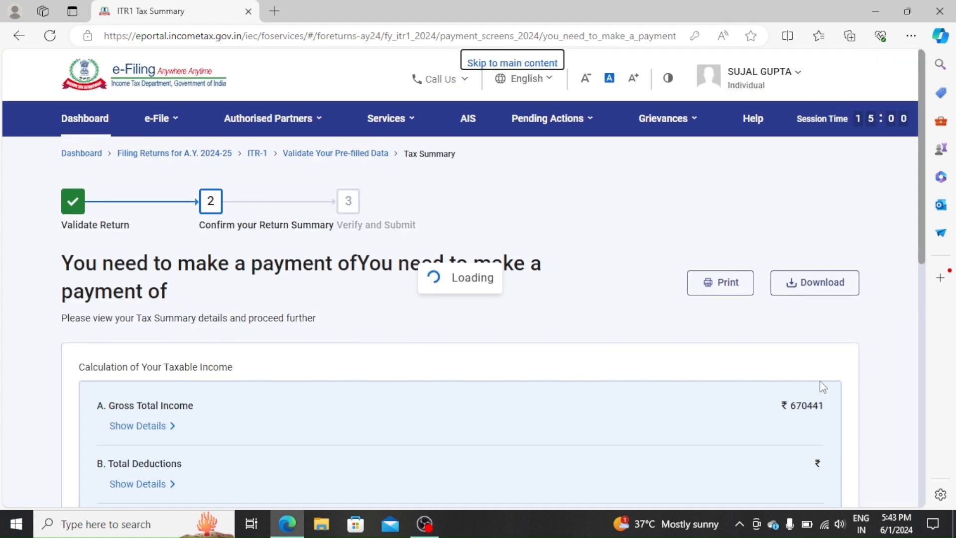
scroll(822, 387, down, 8)
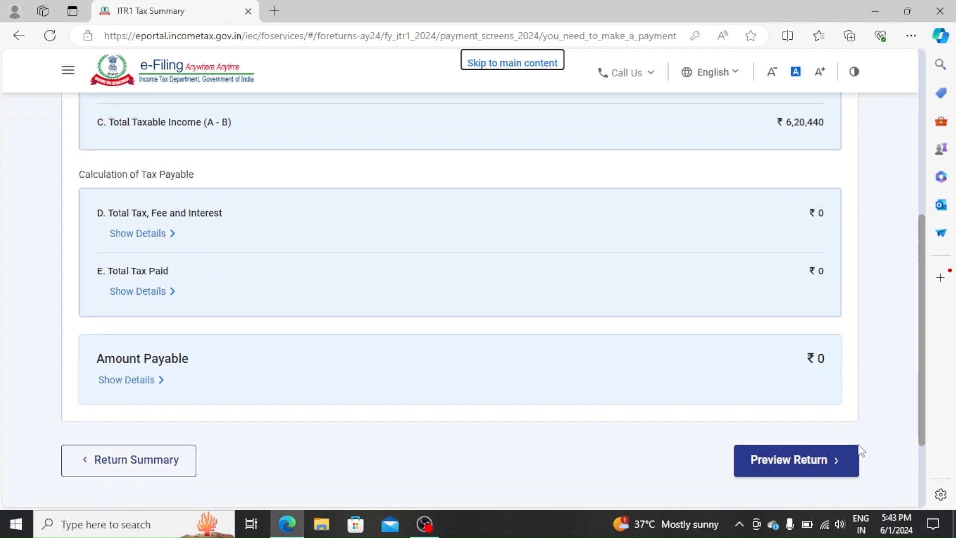
click(827, 459)
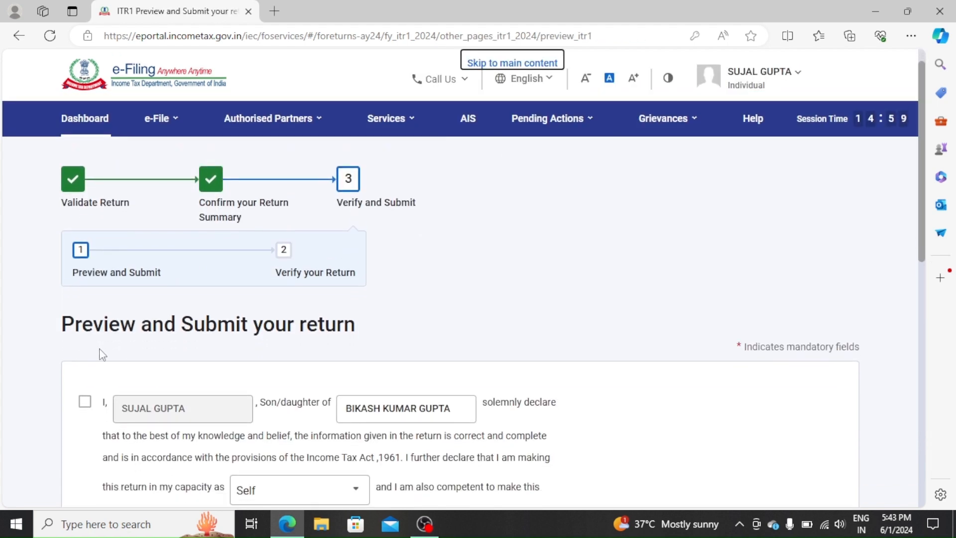
- Accept the taxpayer declaration and generate the ITR-1 Sahaj return preview
click(85, 402)
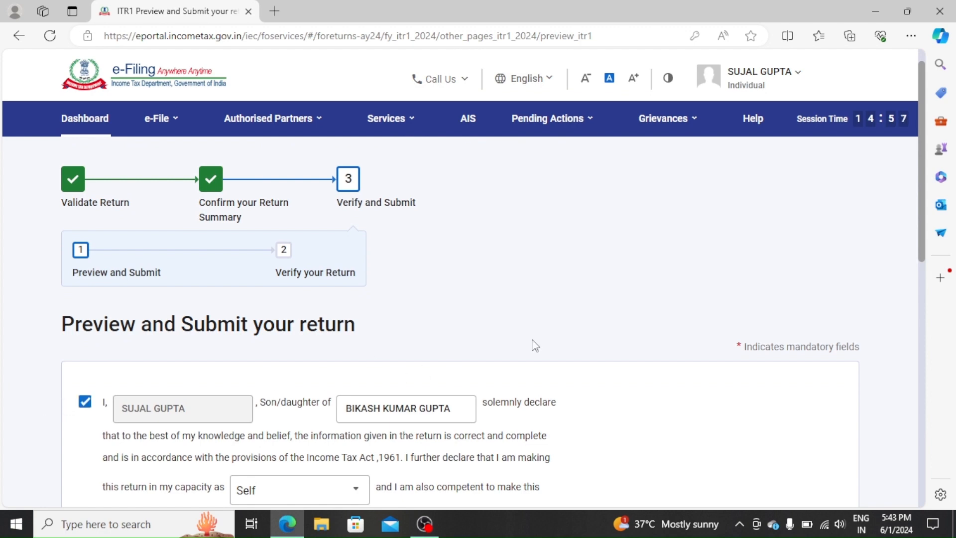
scroll(620, 352, down, 5)
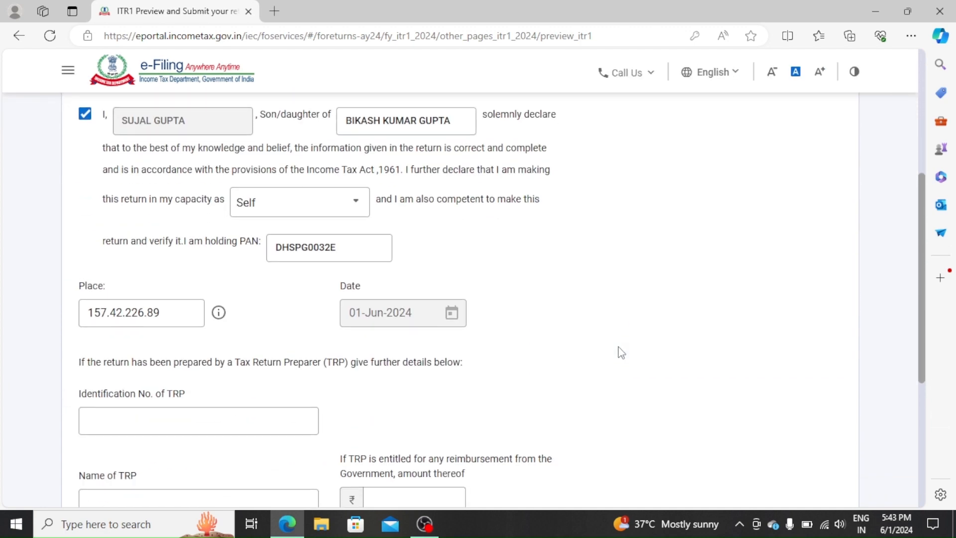
scroll(620, 352, down, 4)
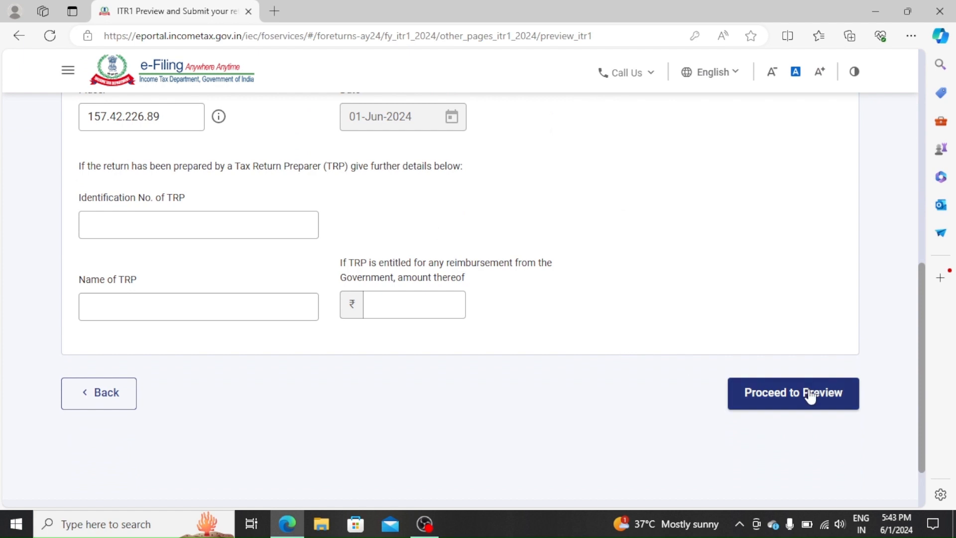
click(811, 397)
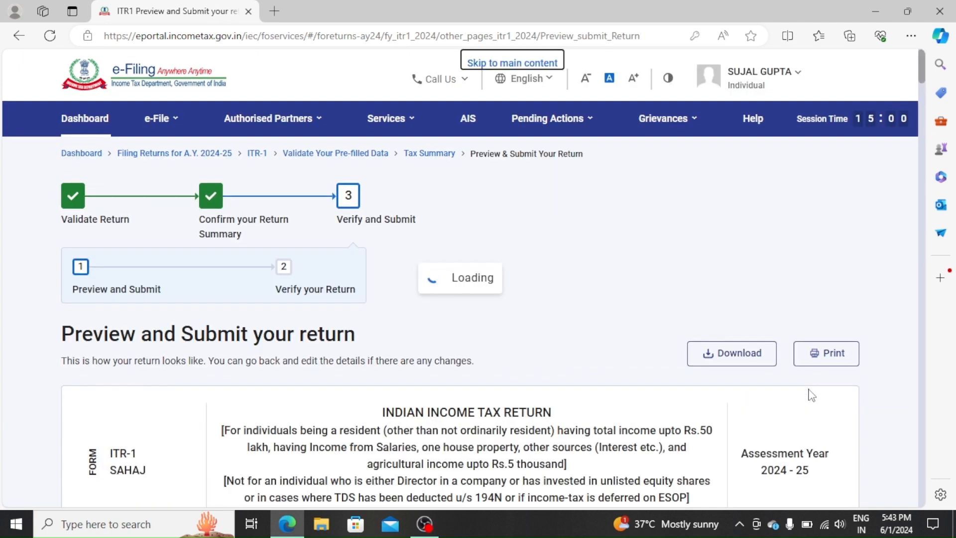
- Scroll through the AY 2024-25 preview, showing ₹6,20,441 gross income, to the Verification section
scroll(812, 395, down, 10)
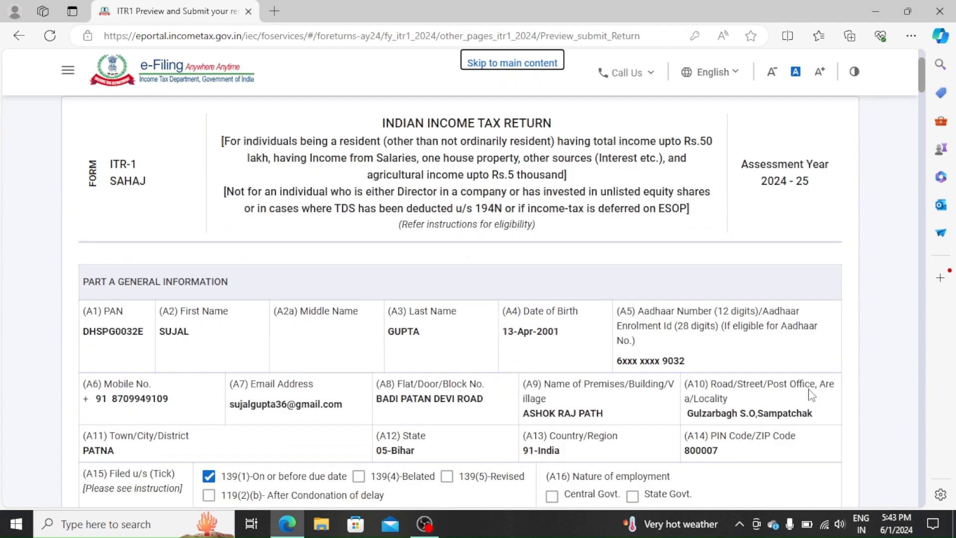
scroll(812, 395, down, 5)
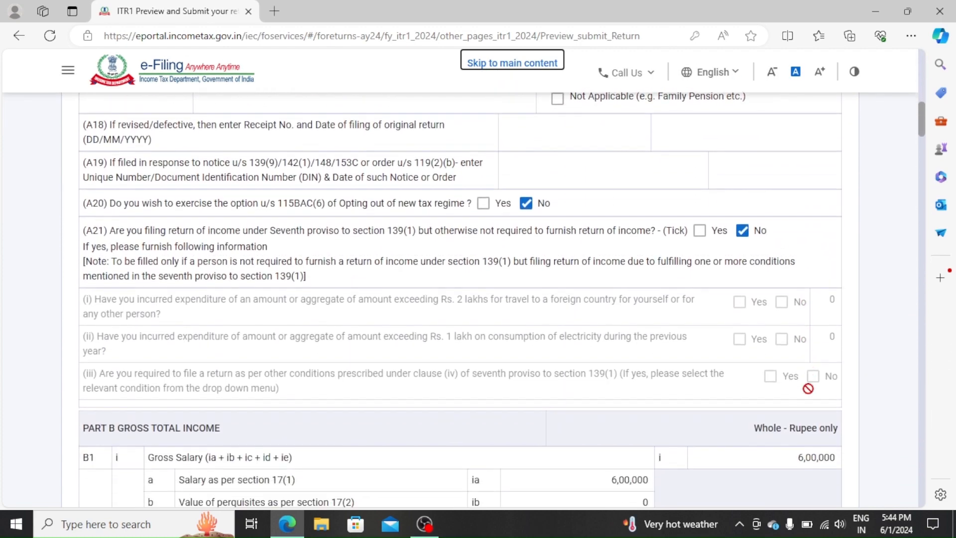
scroll(809, 395, down, 8)
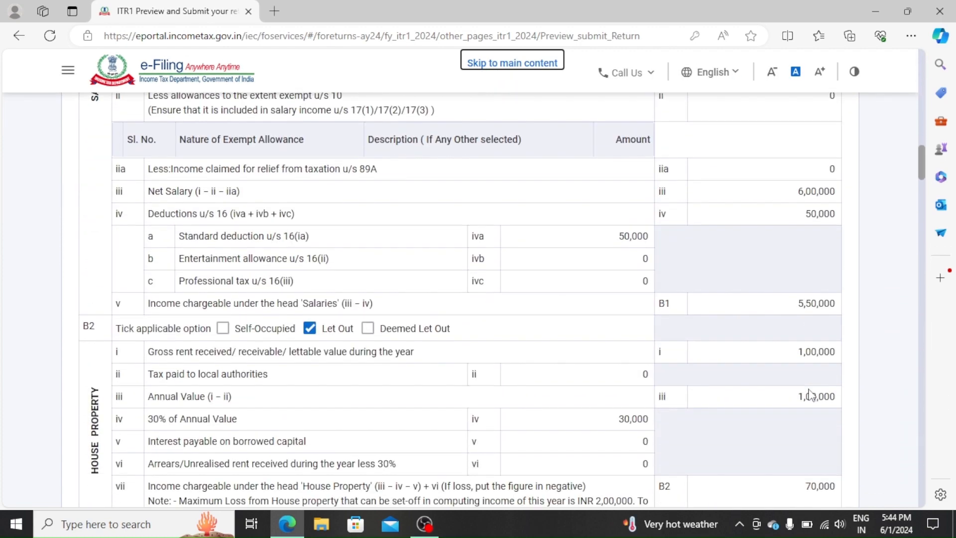
scroll(812, 395, down, 5)
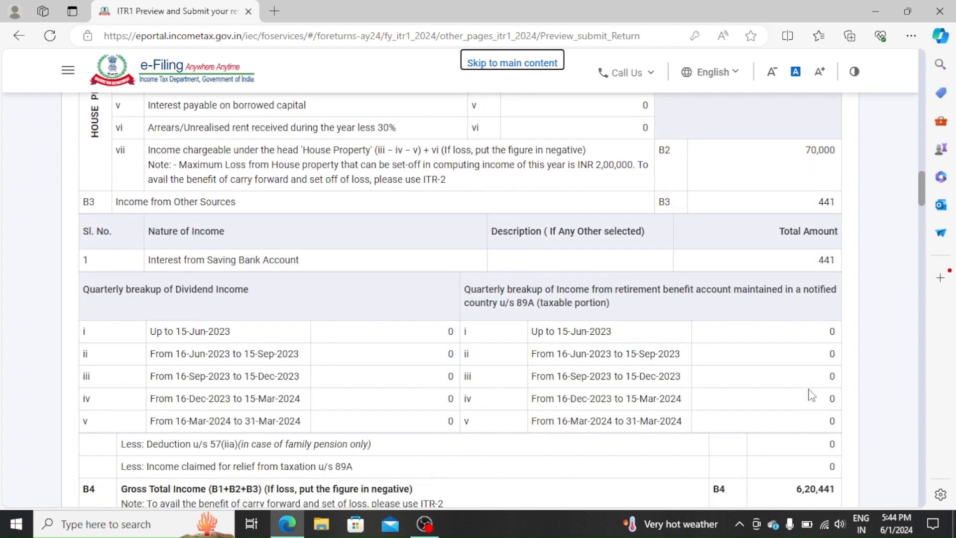
scroll(812, 395, down, 10)
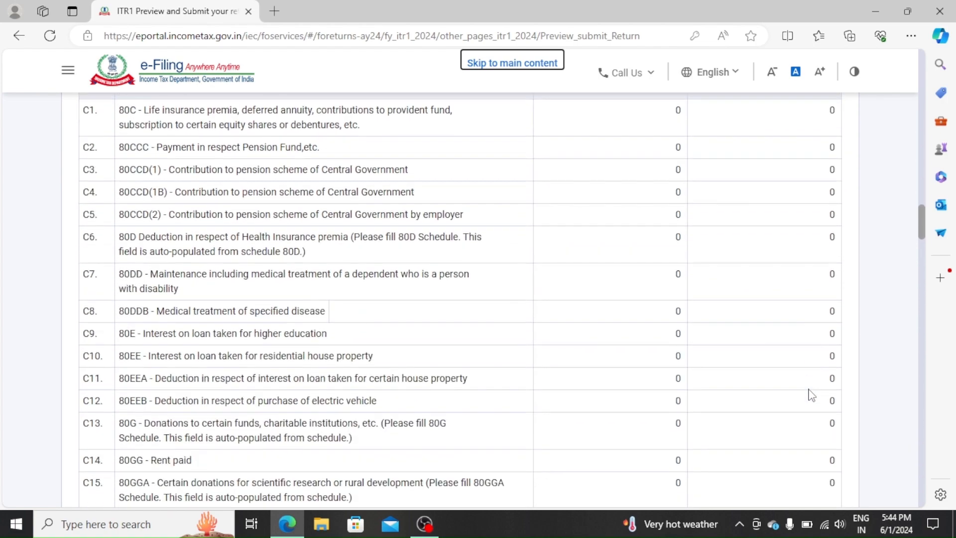
scroll(812, 395, down, 10)
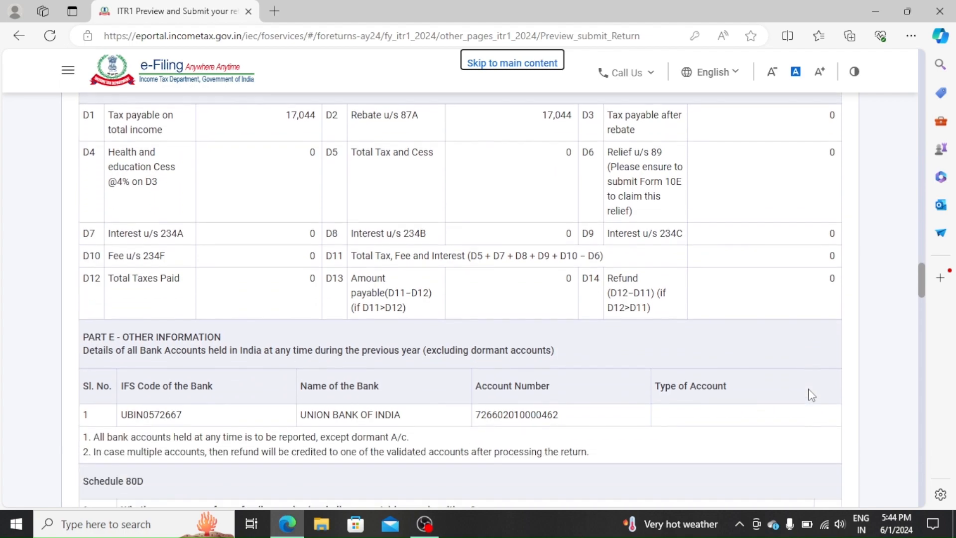
scroll(812, 394, down, 10)
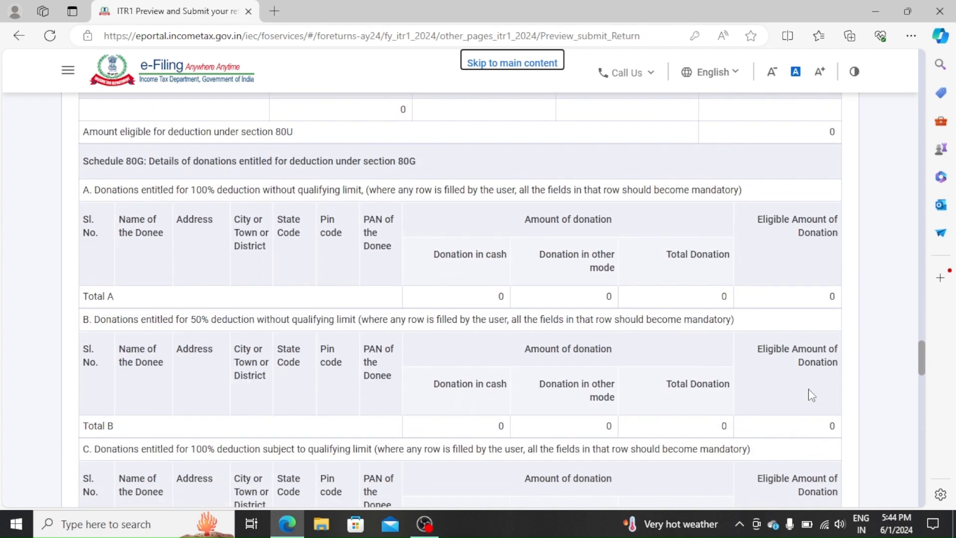
scroll(812, 395, down, 10)
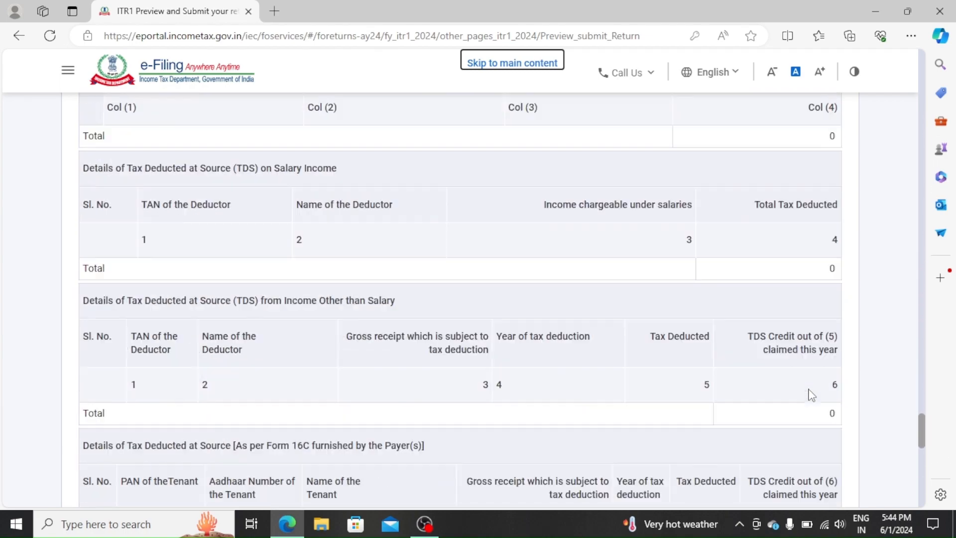
scroll(812, 395, down, 10)
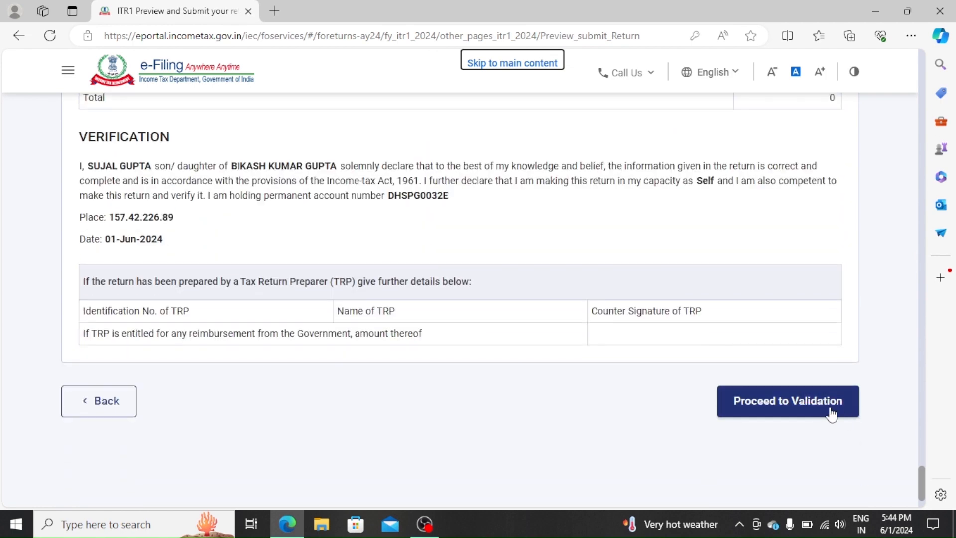
- Validate the previewed ITR 1 return, proceed to verification and choose e-Verify Later
click(806, 408)
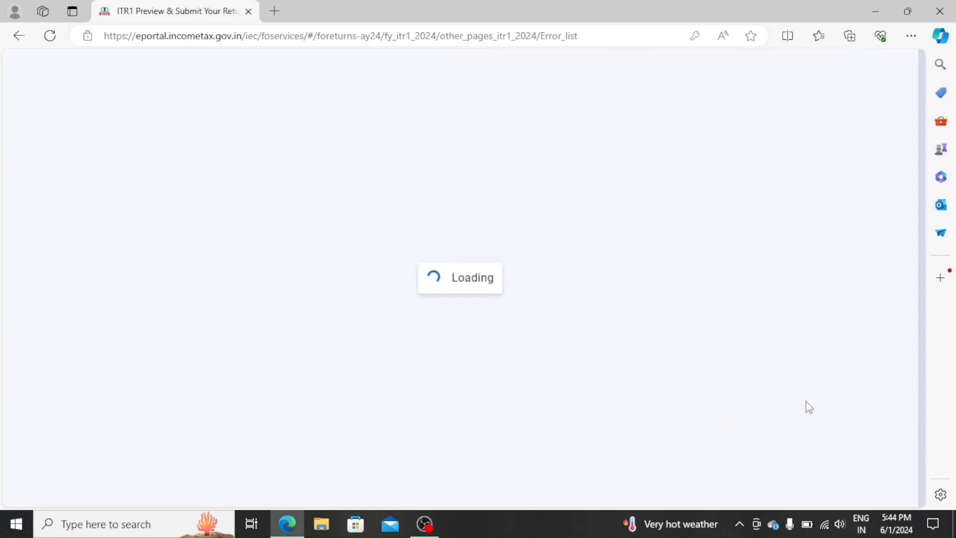
scroll(806, 406, down, 3)
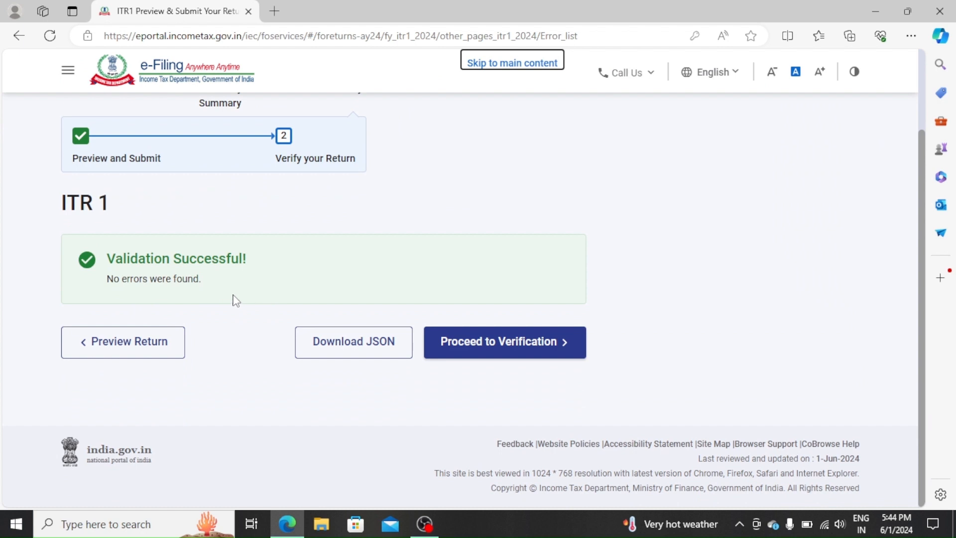
click(516, 356)
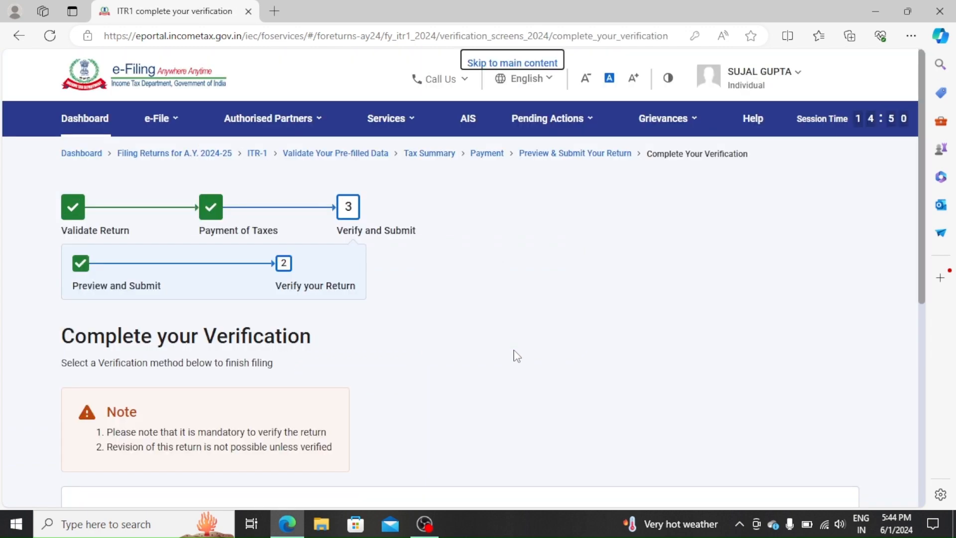
scroll(515, 357, down, 5)
click(176, 313)
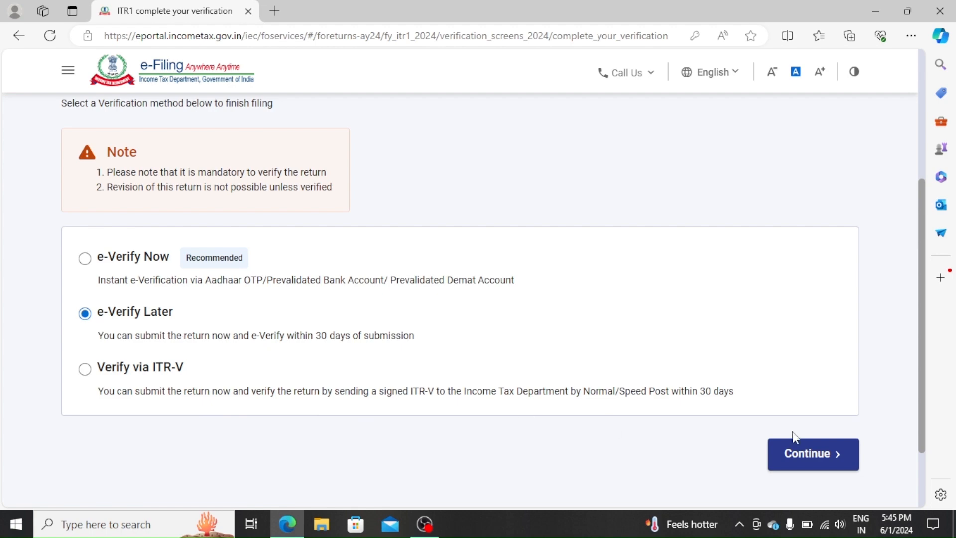
- Submit the return for e-verification within 30 days and download the ITR-V receipt
click(815, 454)
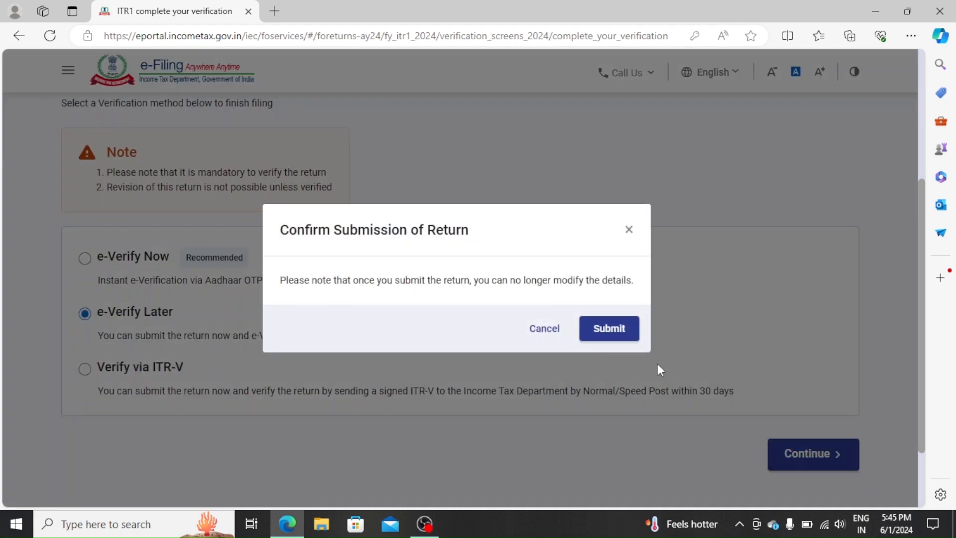
click(617, 327)
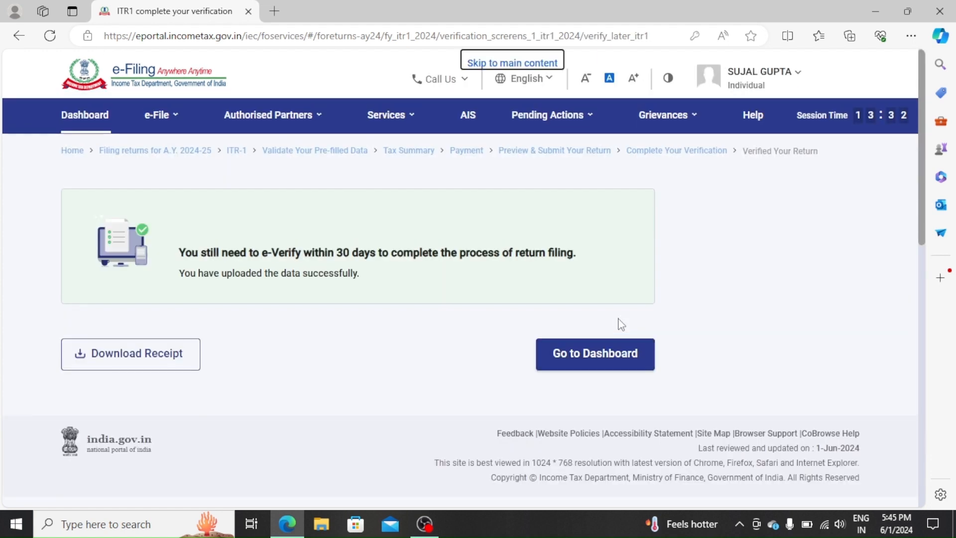
click(157, 362)
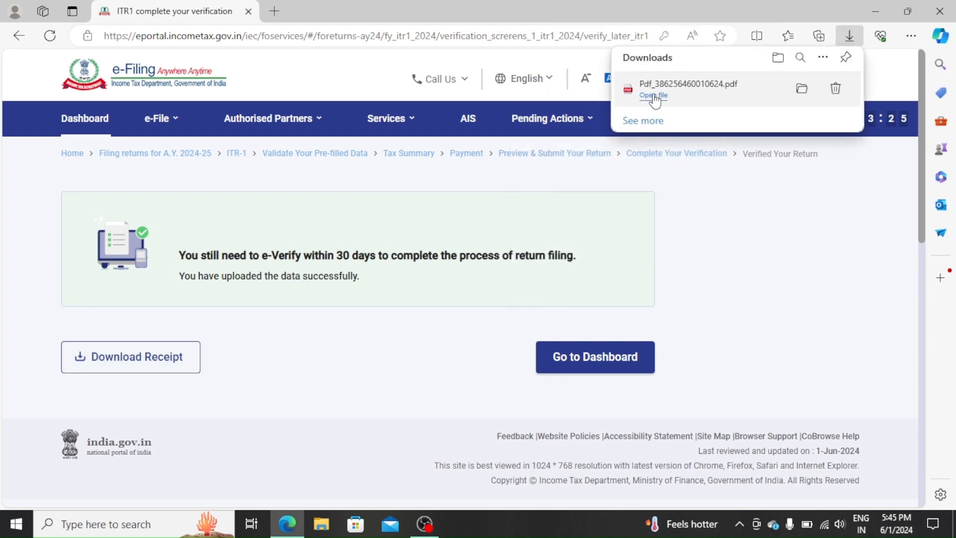
- Open the downloaded ITR-V receipt PDF, review it and close its tab
click(654, 94)
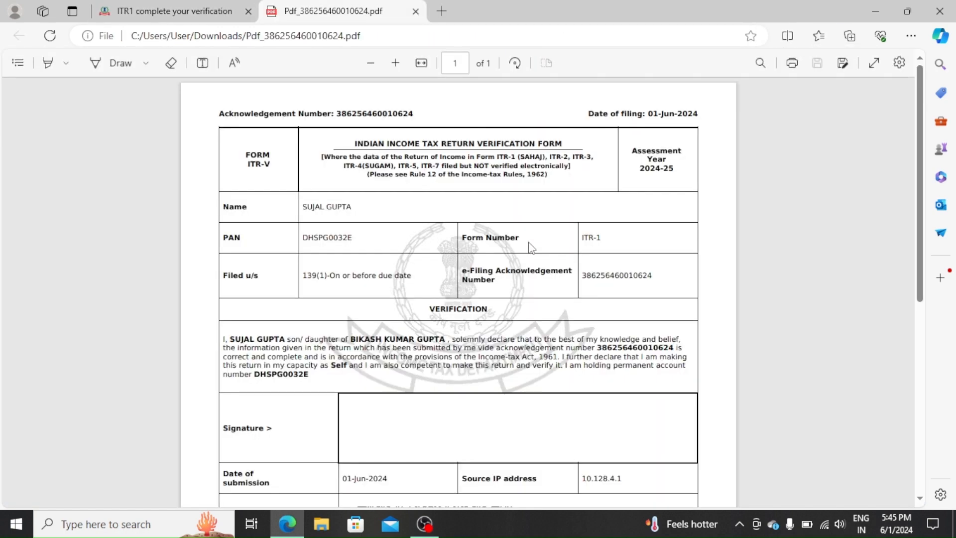
scroll(463, 381, down, 1)
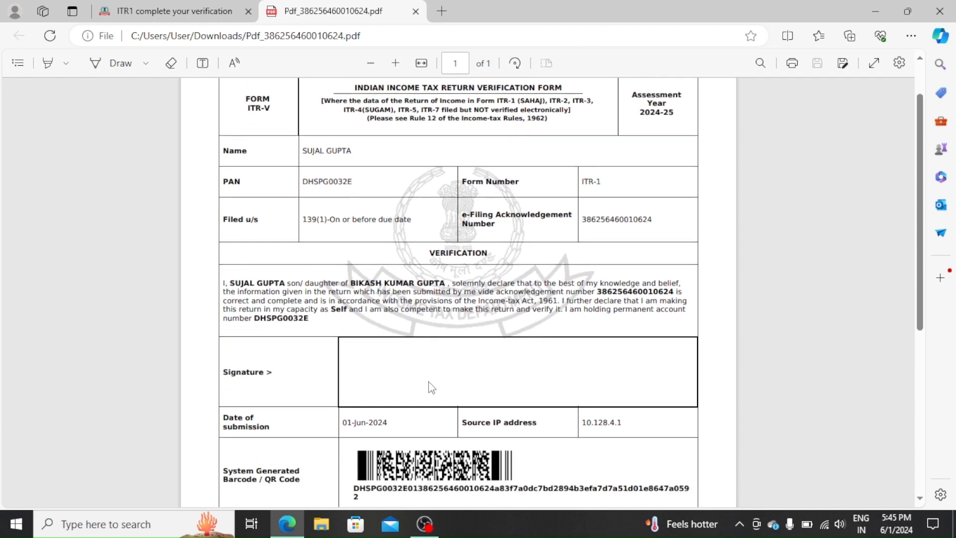
click(415, 11)
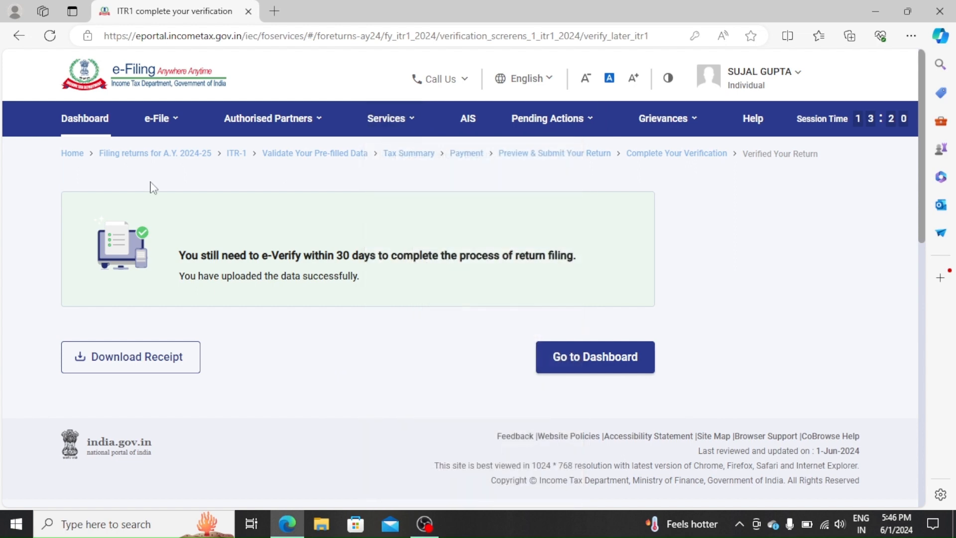
- Go from the dashboard to e-File > Income Tax Returns > e-Verify Return
key(ctrl+a)
click(82, 120)
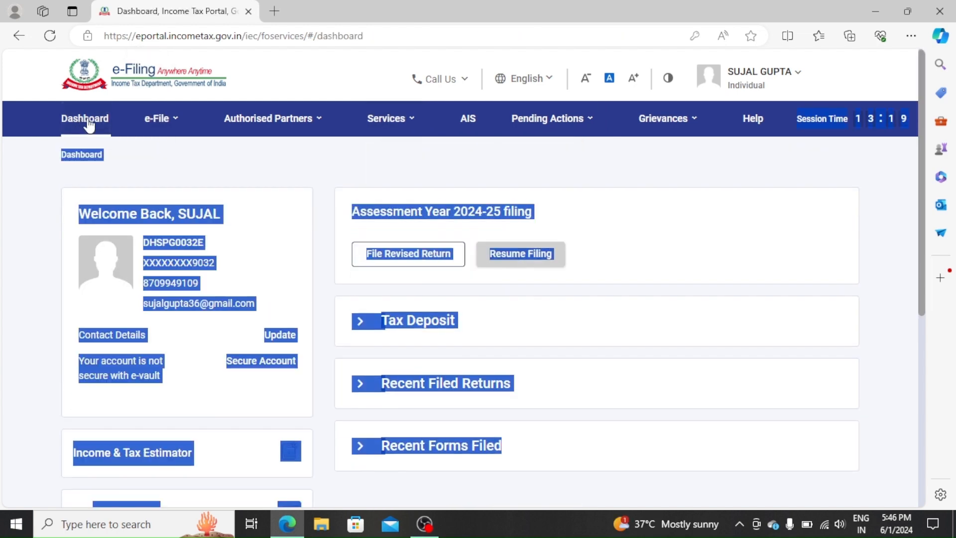
click(698, 224)
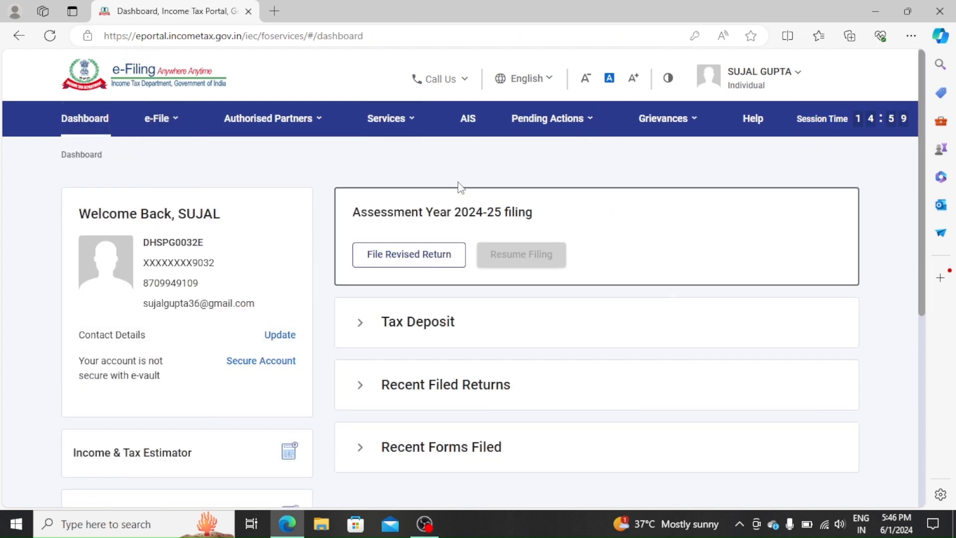
click(156, 119)
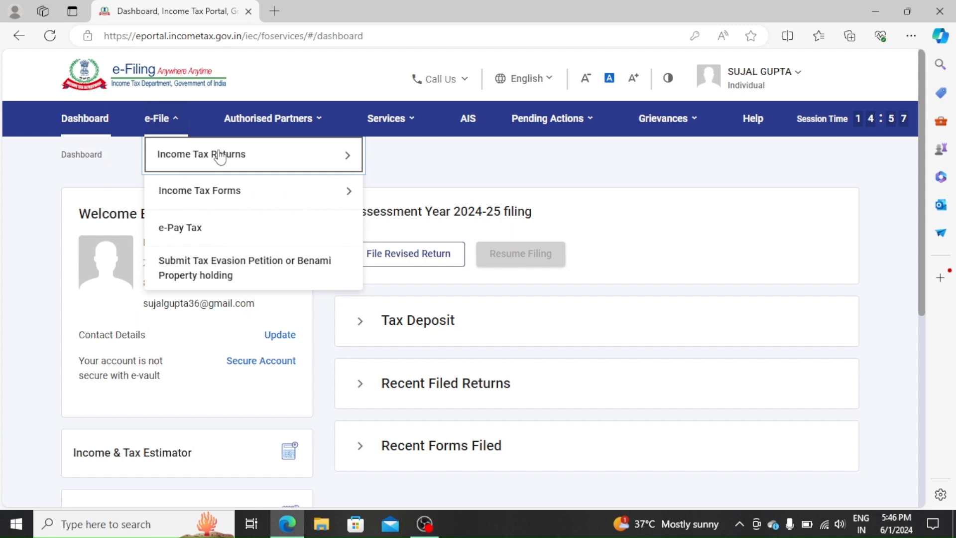
mouse_move(247, 169)
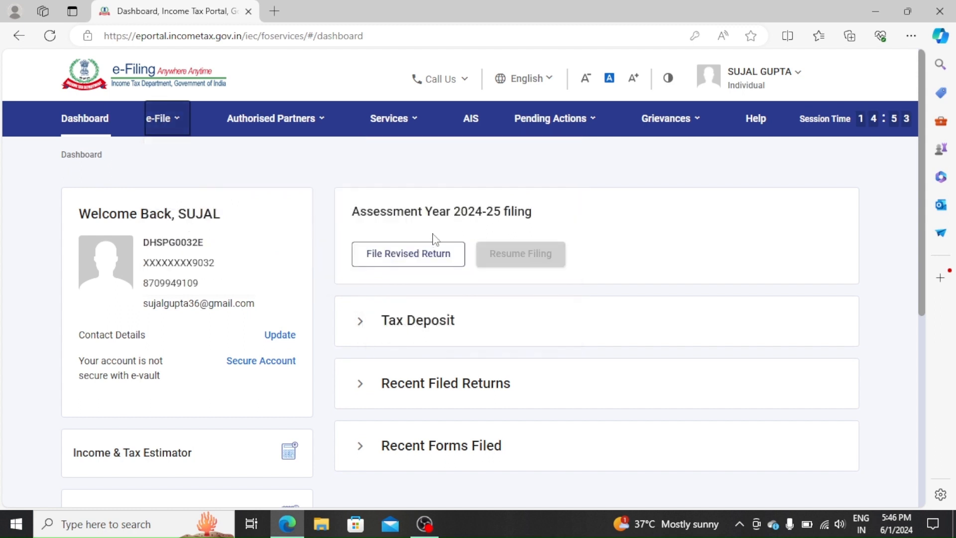
mouse_move(178, 126)
mouse_move(288, 164)
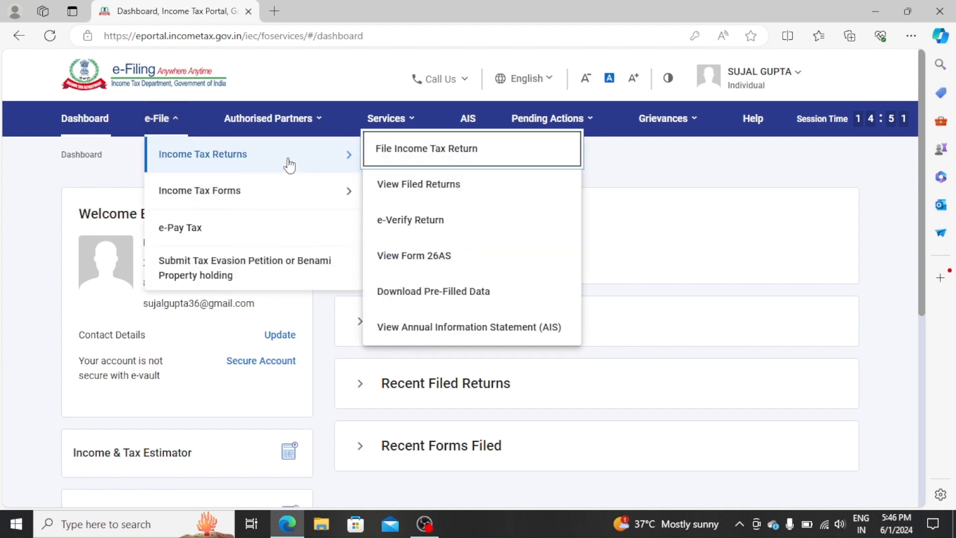
click(422, 222)
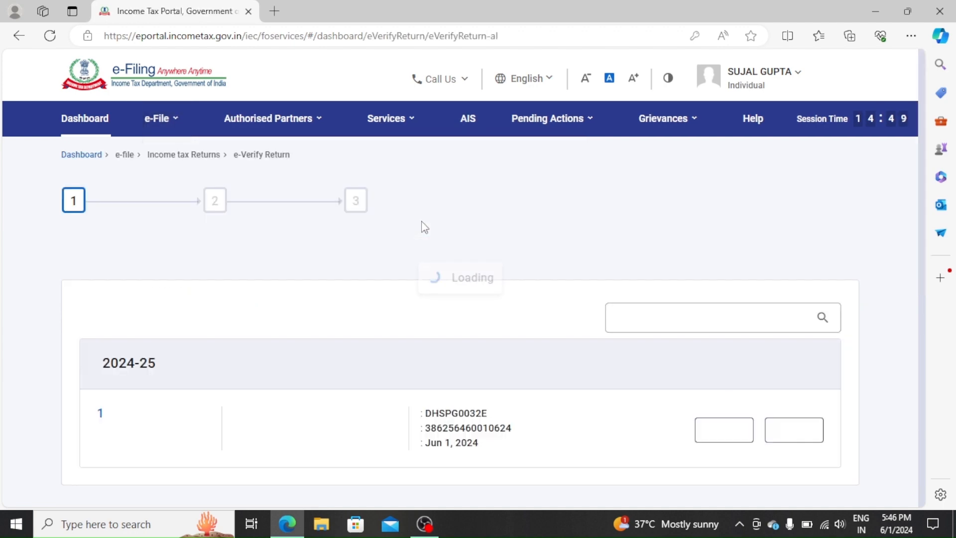
- e-Verify the AY 2024-25 ITR 1 return by Aadhaar OTP and consent to Aadhaar validation
scroll(497, 282, down, 2)
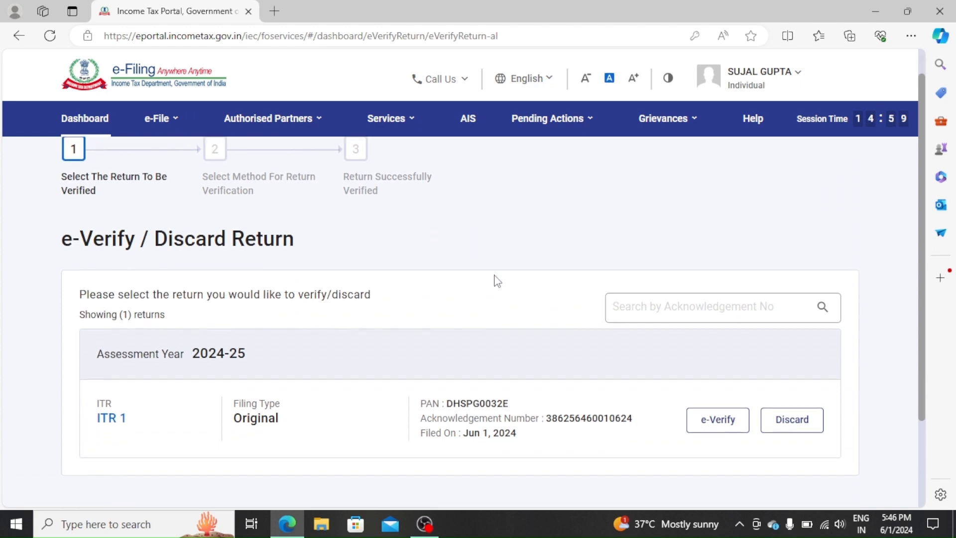
click(712, 383)
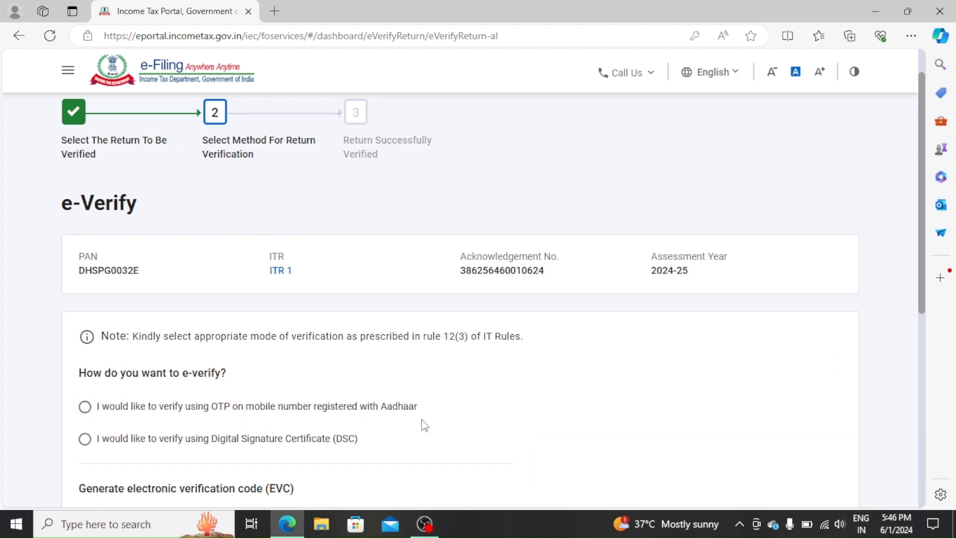
drag(424, 426, 218, 406)
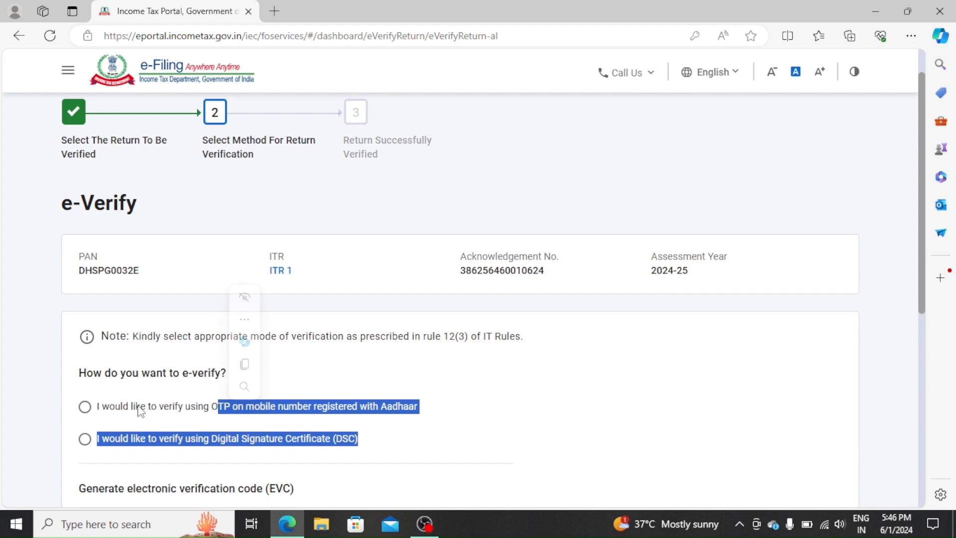
click(295, 396)
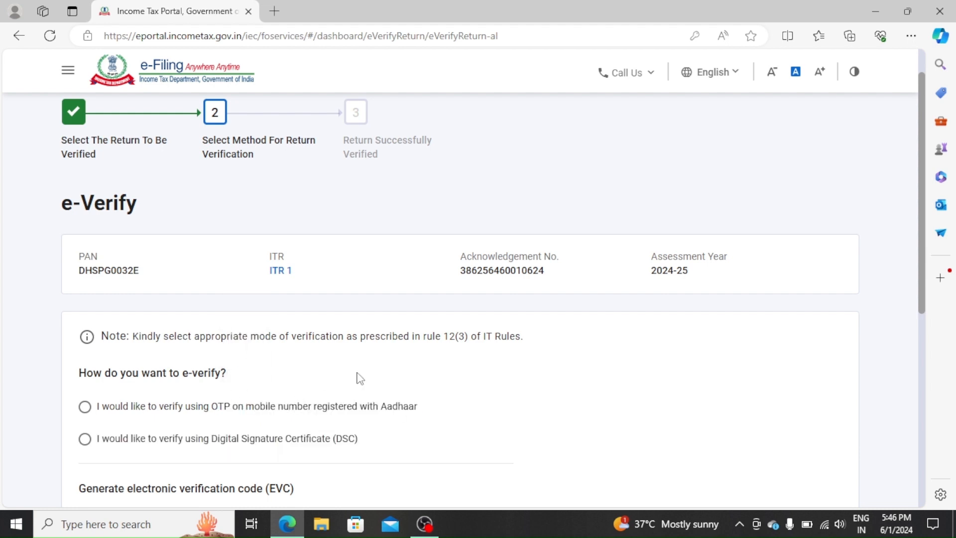
click(86, 408)
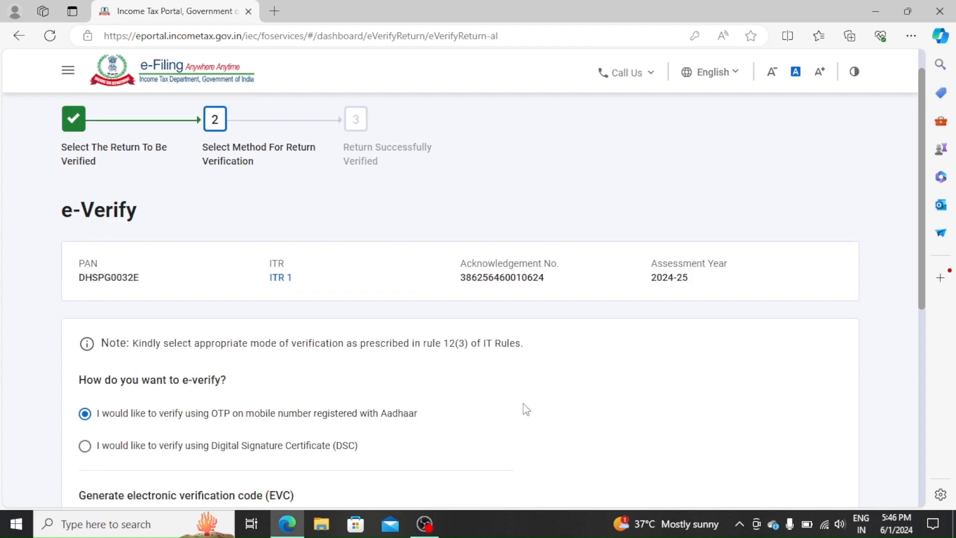
scroll(526, 409, down, 6)
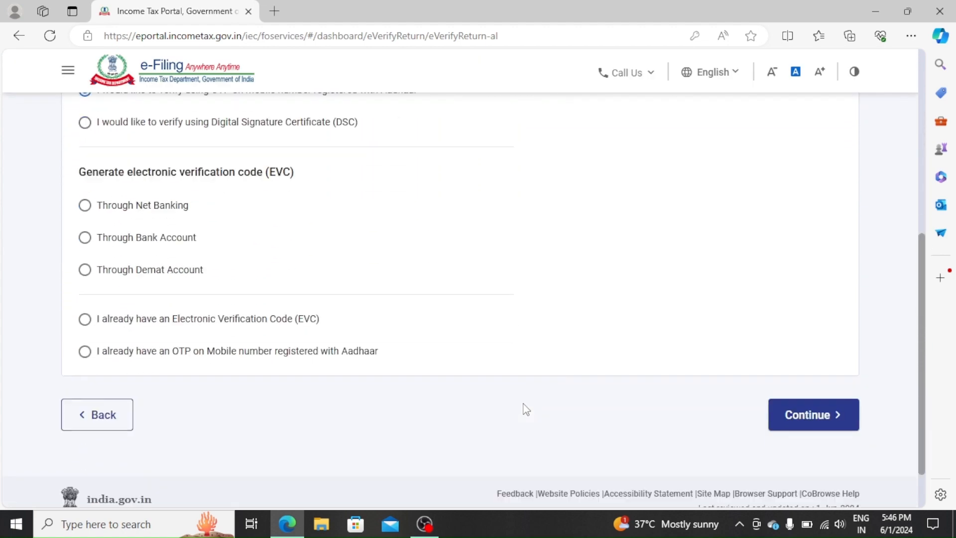
click(803, 403)
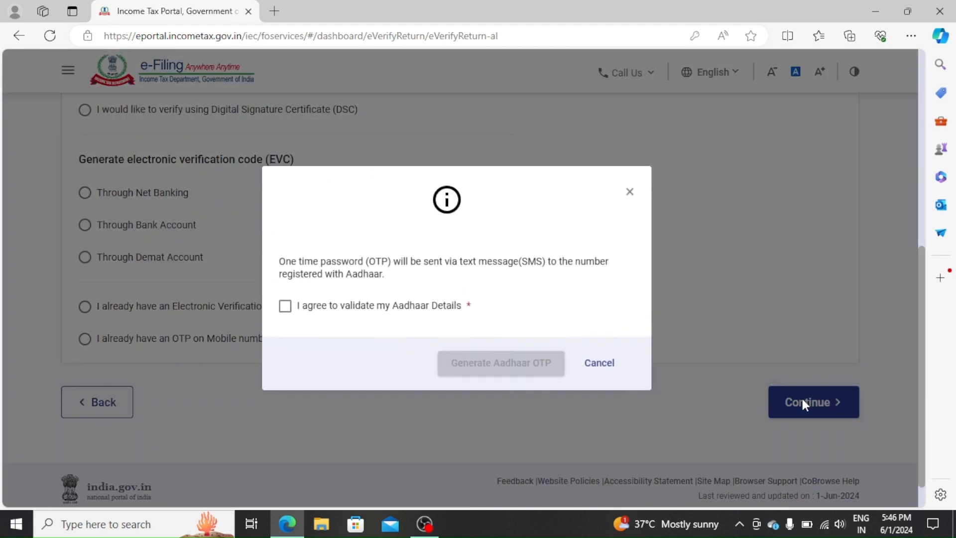
click(301, 309)
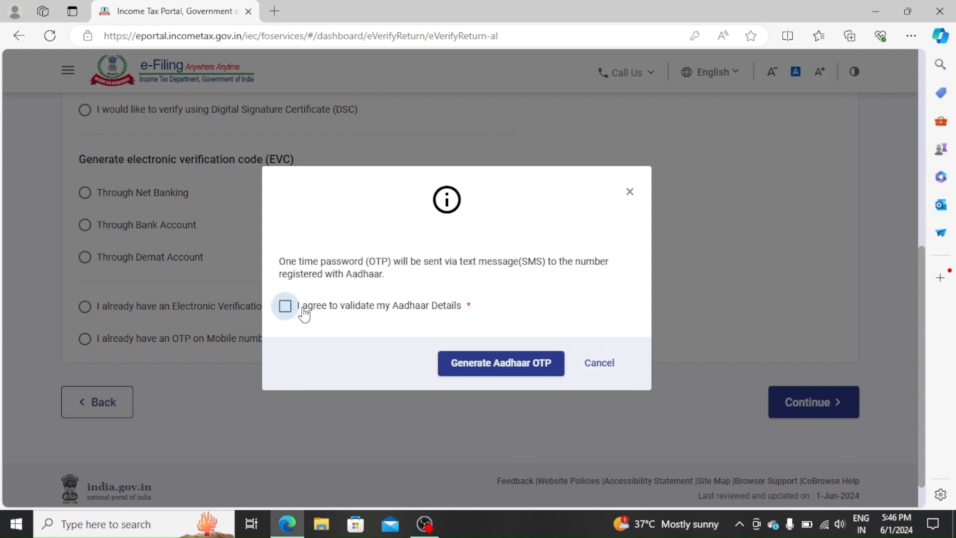